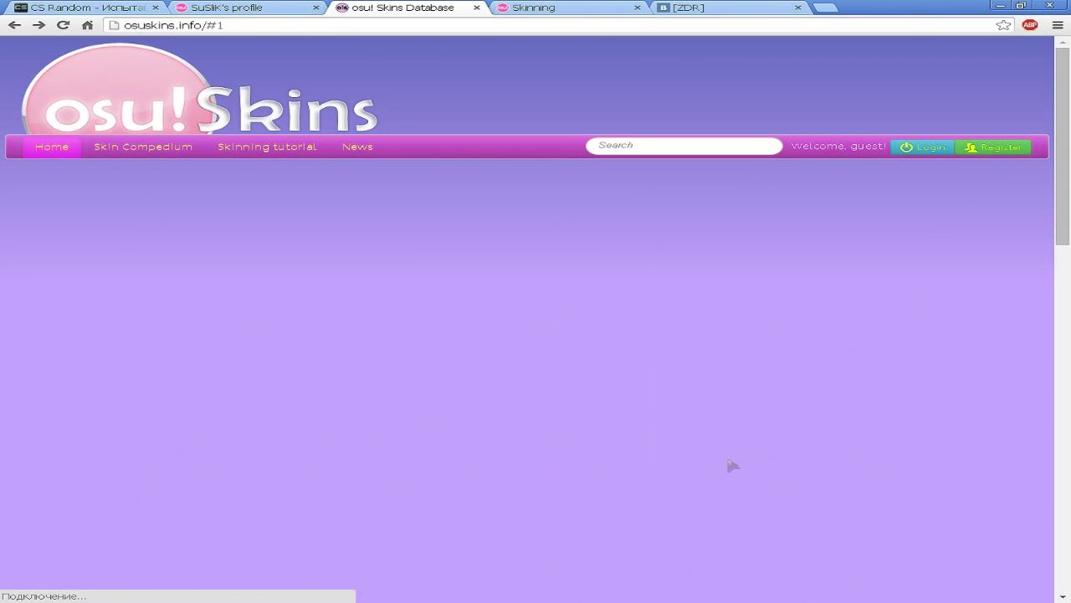
Download the Hearthstone (v2) skin from its skin page and look over the page's preview image
{"action": "scroll", "coordinate": [960, 362], "scroll_direction": "down", "scroll_amount": 3}
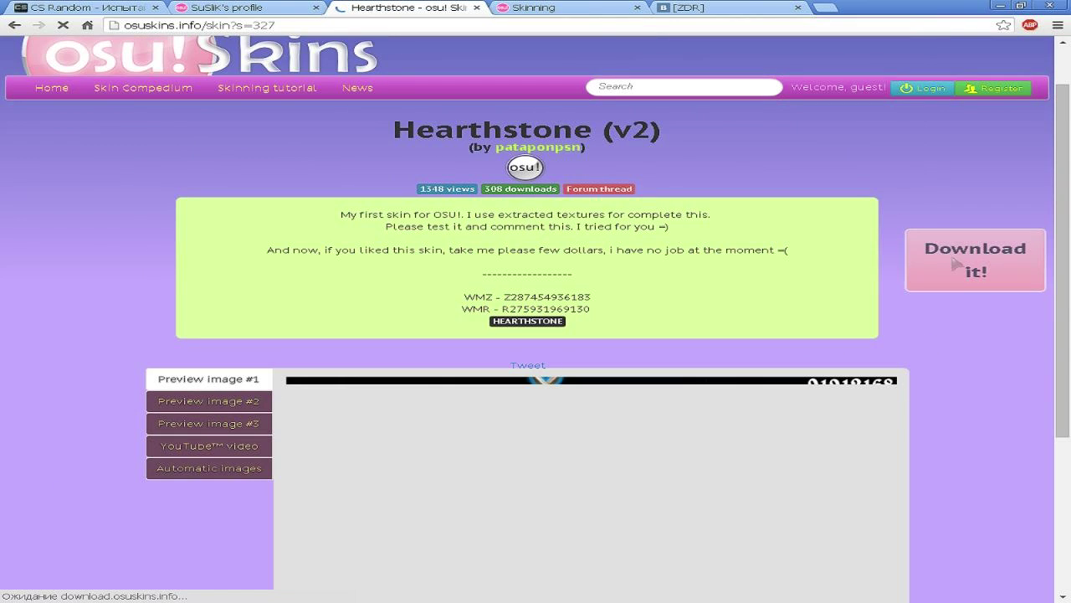
{"action": "left_click", "coordinate": [963, 262]}
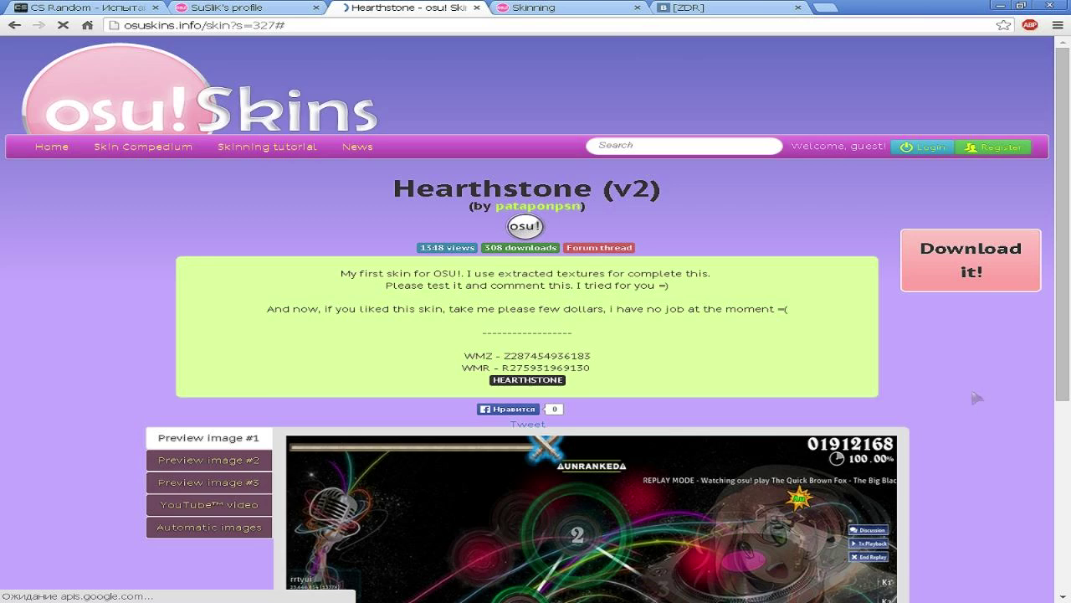
{"action": "scroll", "coordinate": [954, 335], "scroll_direction": "down", "scroll_amount": 4}
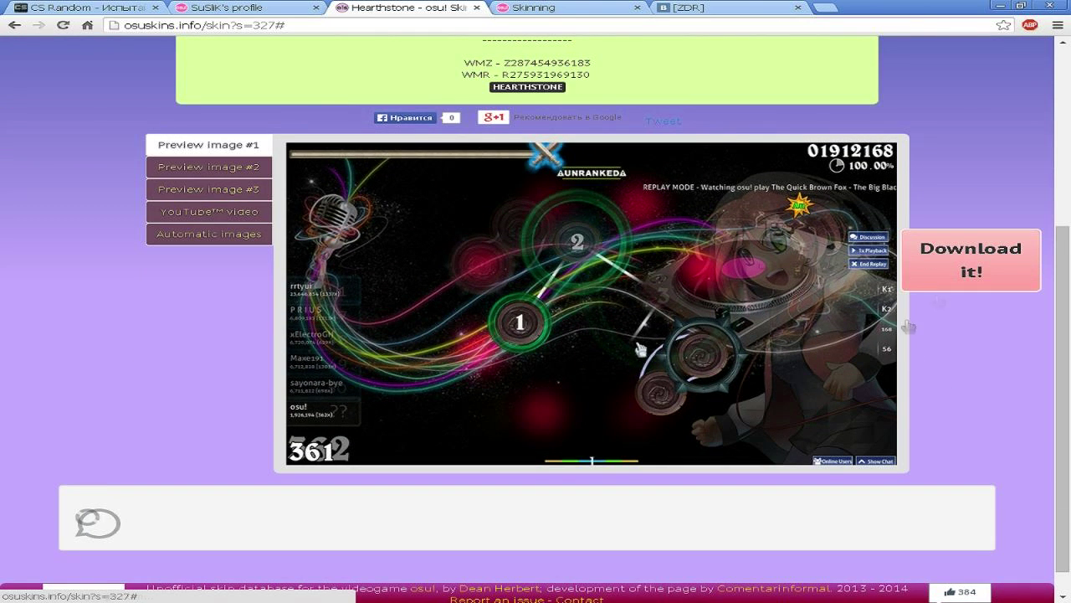
{"action": "scroll", "coordinate": [908, 327], "scroll_direction": "up", "scroll_amount": 3}
{"action": "scroll", "coordinate": [946, 269], "scroll_direction": "up", "scroll_amount": 1}
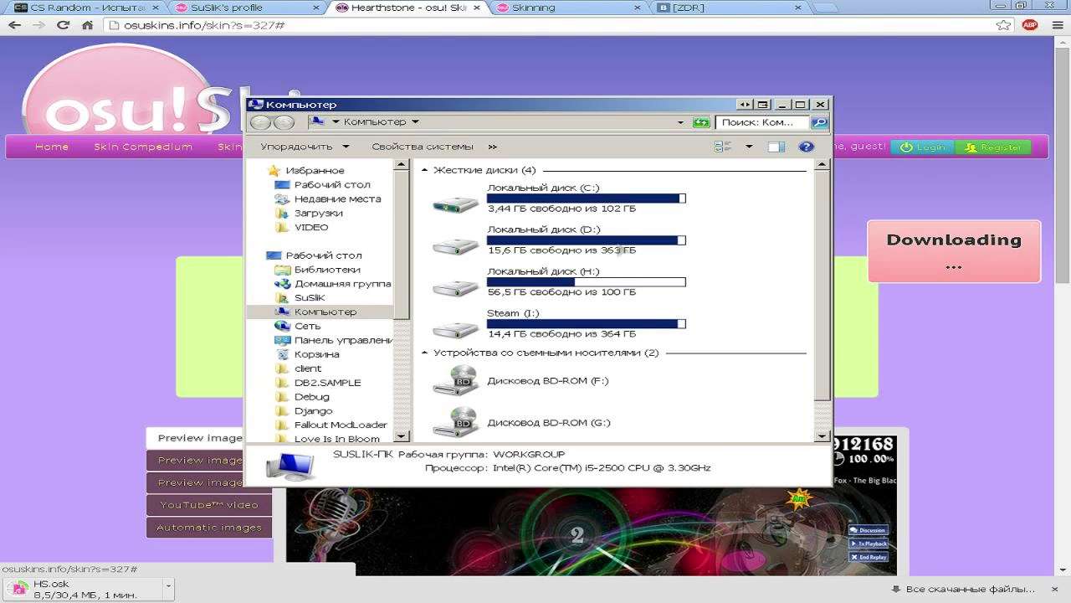
Open the game's skin folder at C:\Program Files (x86)\osu!\Skins in the file manager
{"action": "double_click", "coordinate": [624, 191]}
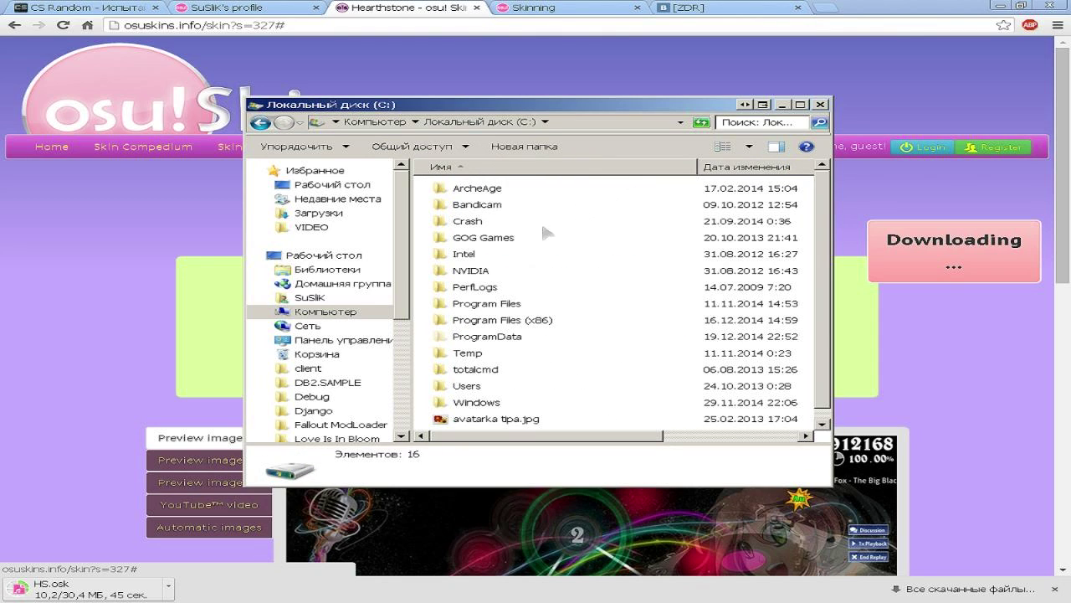
{"action": "double_click", "coordinate": [503, 320]}
{"action": "scroll", "coordinate": [506, 293], "scroll_direction": "down", "scroll_amount": 12}
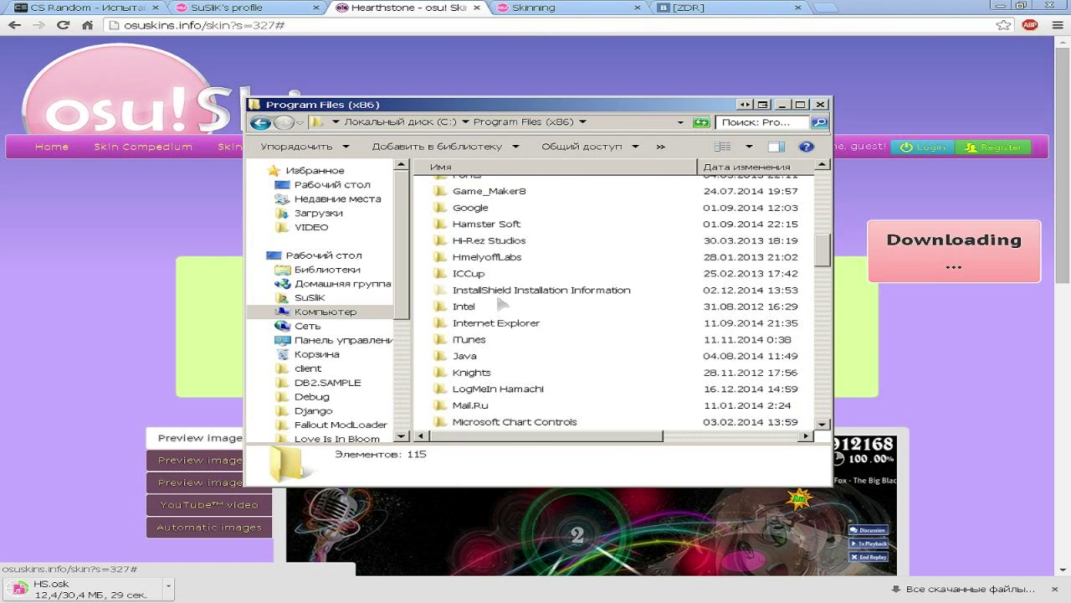
{"action": "scroll", "coordinate": [509, 293], "scroll_direction": "down", "scroll_amount": 7}
{"action": "scroll", "coordinate": [435, 288], "scroll_direction": "down", "scroll_amount": 7}
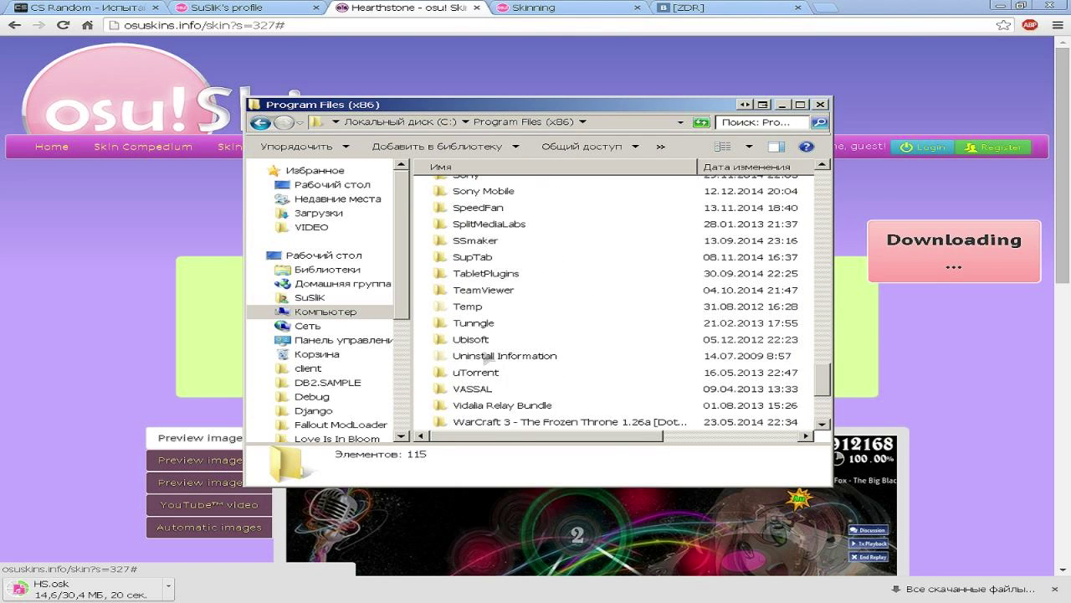
{"action": "scroll", "coordinate": [482, 330], "scroll_direction": "up", "scroll_amount": 4}
{"action": "scroll", "coordinate": [482, 331], "scroll_direction": "up", "scroll_amount": 7}
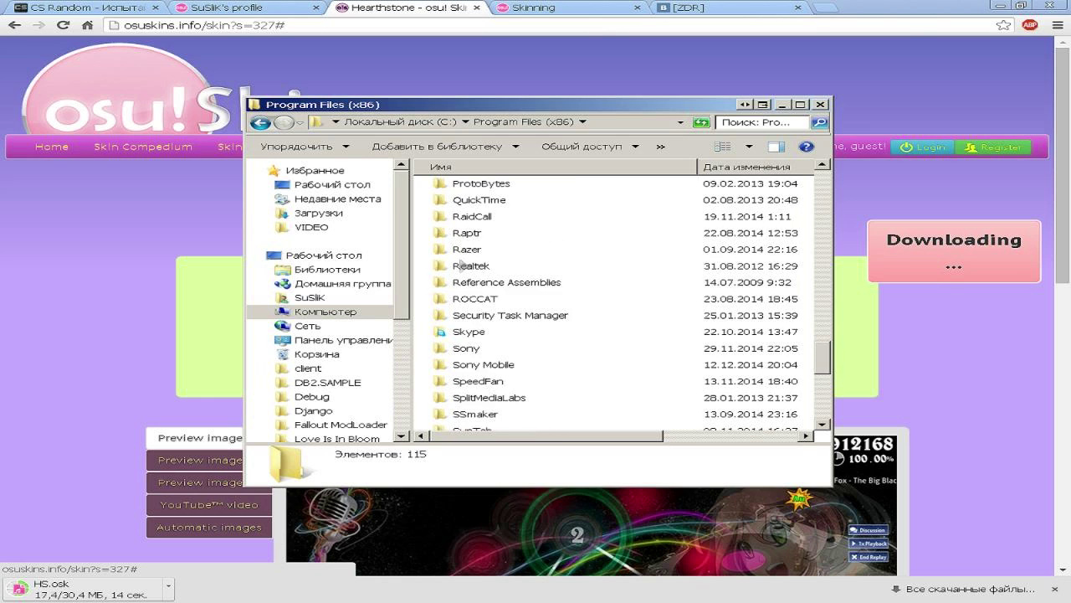
{"action": "double_click", "coordinate": [459, 265]}
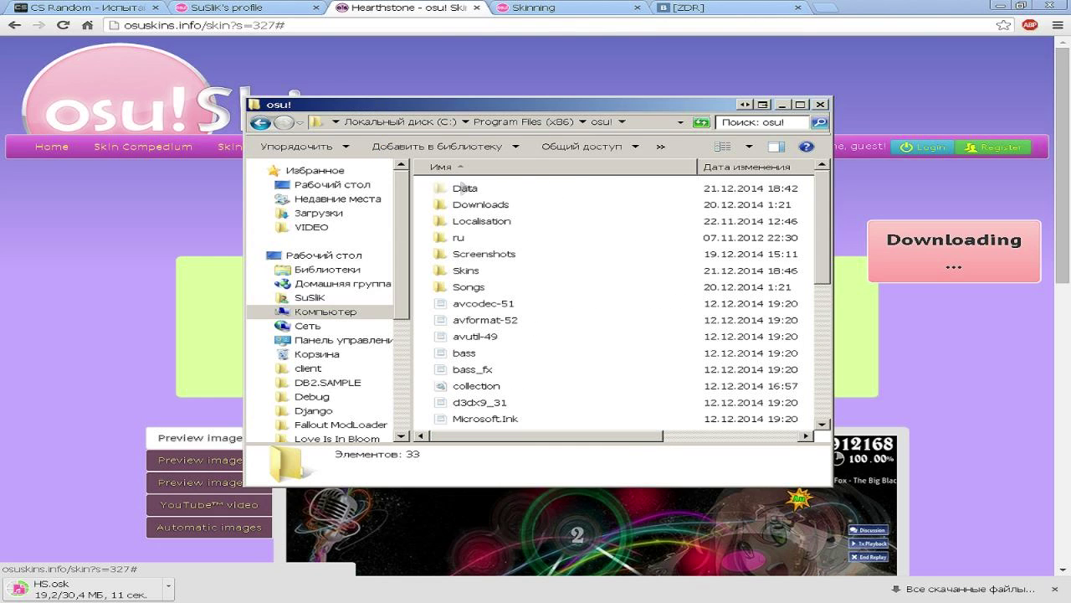
{"action": "double_click", "coordinate": [466, 270]}
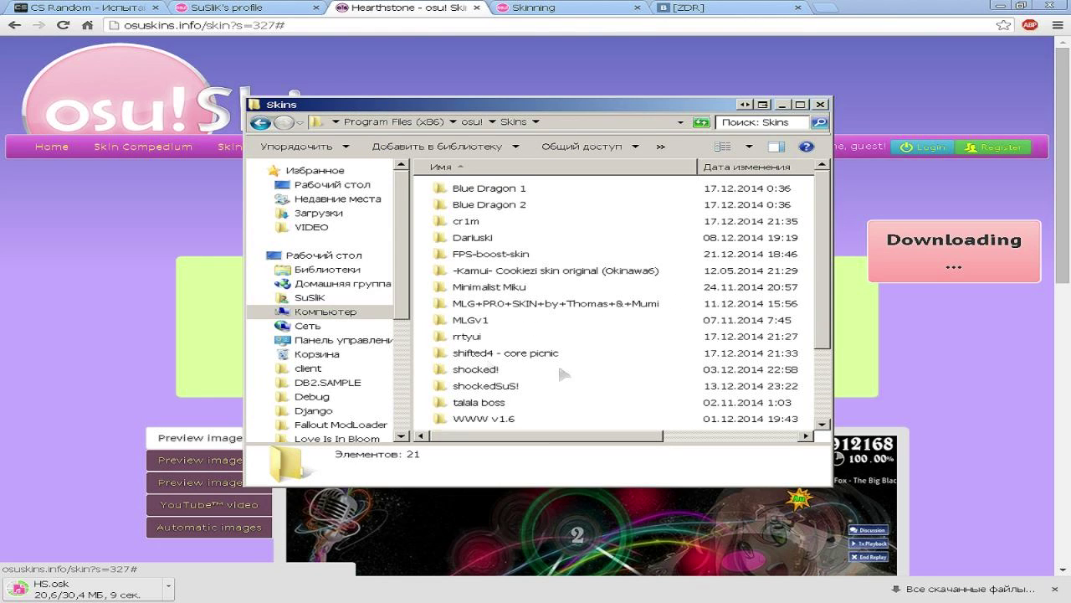
Delete the FPS-boost-skin package file from the Skins folder to the recycle bin, leaving its folder in place
{"action": "scroll", "coordinate": [679, 282], "scroll_direction": "down", "scroll_amount": 2}
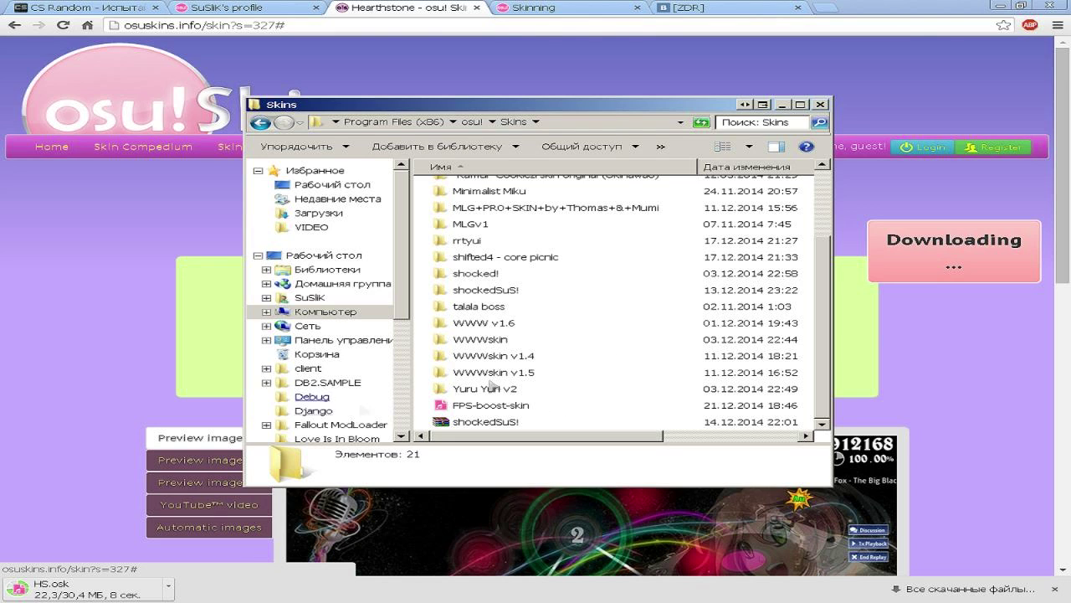
{"action": "left_click", "coordinate": [478, 405]}
{"action": "left_click", "coordinate": [475, 390]}
{"action": "right_click", "coordinate": [475, 390]}
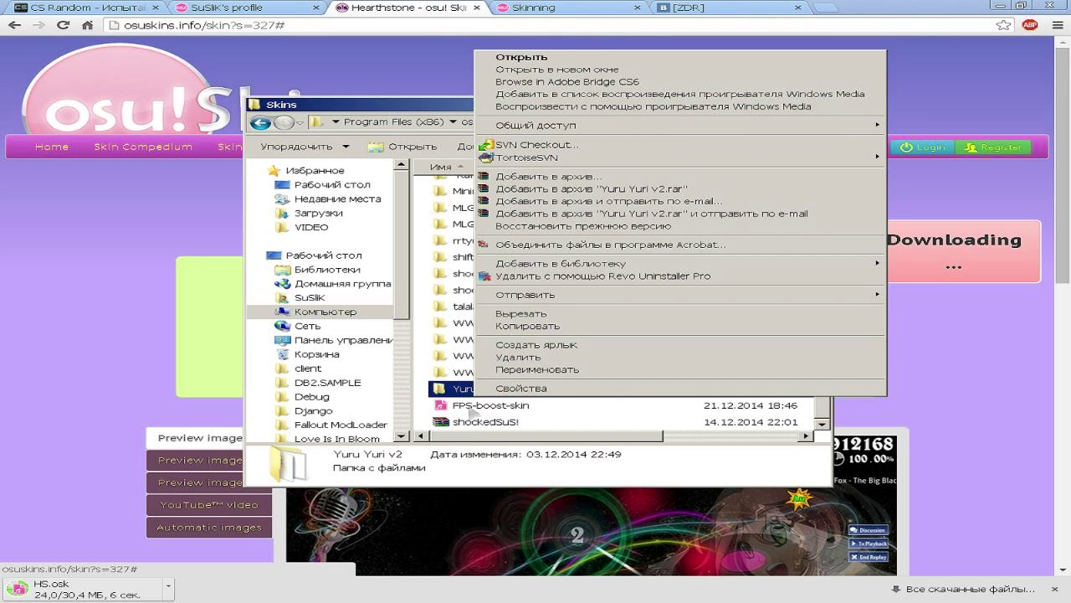
{"action": "right_click", "coordinate": [474, 407]}
{"action": "left_click", "coordinate": [686, 367]}
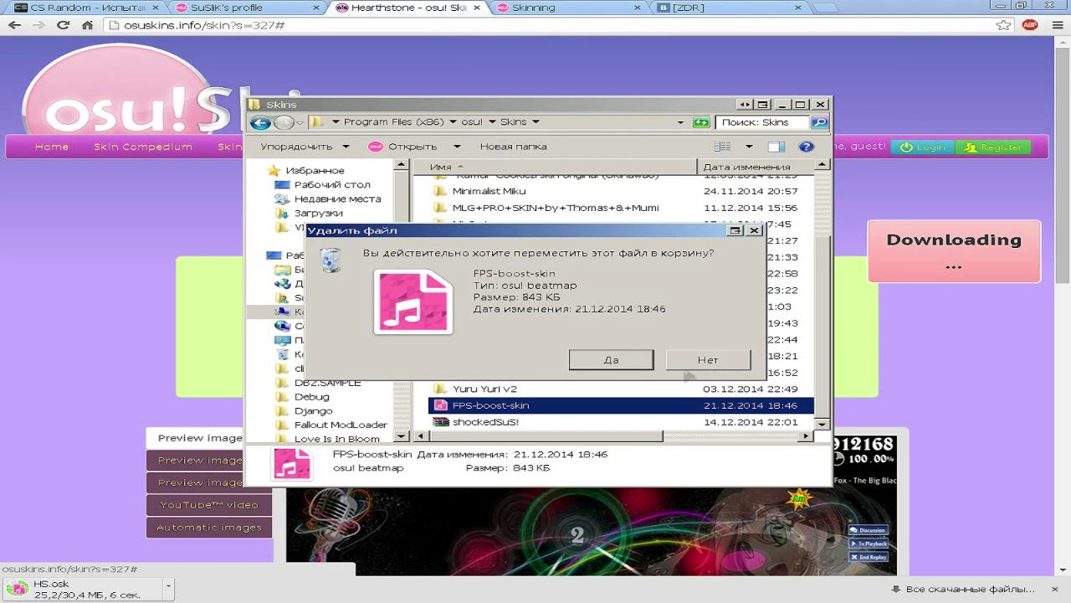
{"action": "left_click", "coordinate": [610, 360]}
Look through the topic list of the osu! Skinning forum and return to the Hearthstone skin page
{"action": "left_click", "coordinate": [542, 9]}
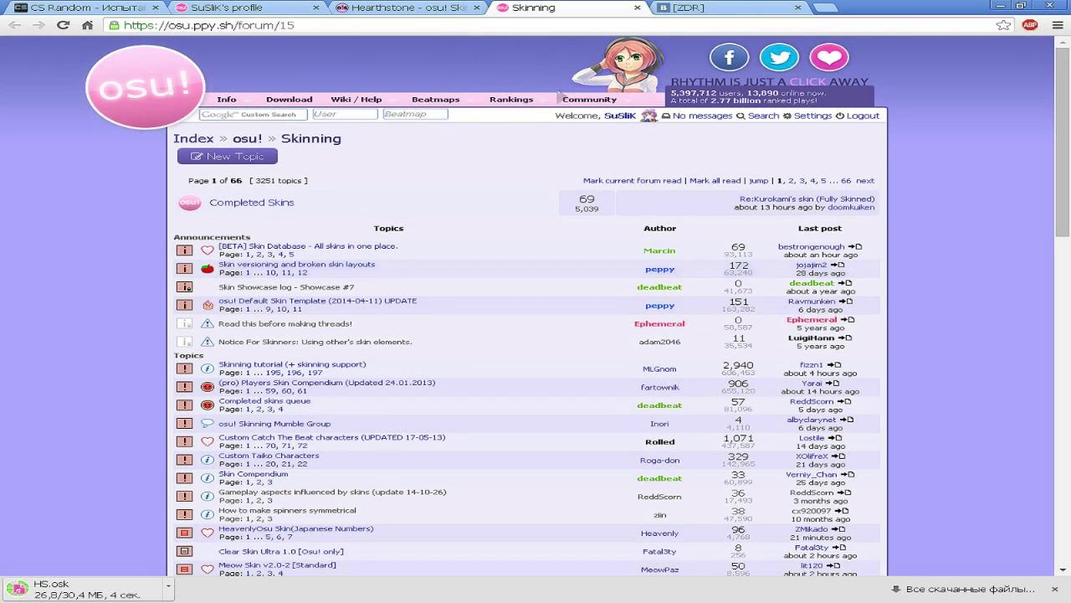
{"action": "scroll", "coordinate": [406, 276], "scroll_direction": "down", "scroll_amount": 1}
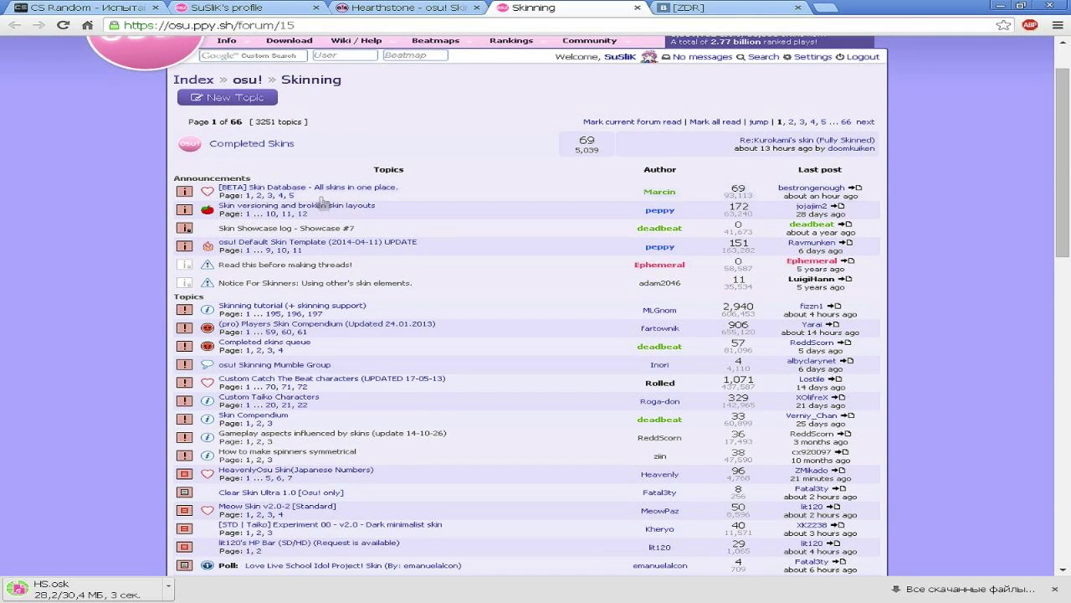
{"action": "scroll", "coordinate": [322, 202], "scroll_direction": "down", "scroll_amount": 12}
{"action": "scroll", "coordinate": [301, 222], "scroll_direction": "up", "scroll_amount": 15}
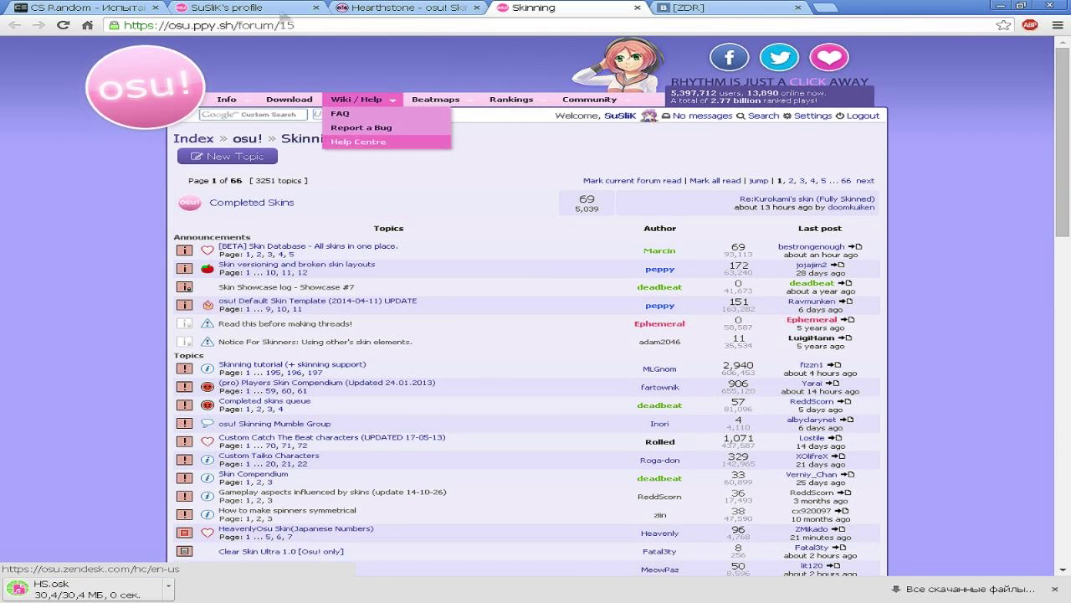
{"action": "left_click", "coordinate": [416, 8]}
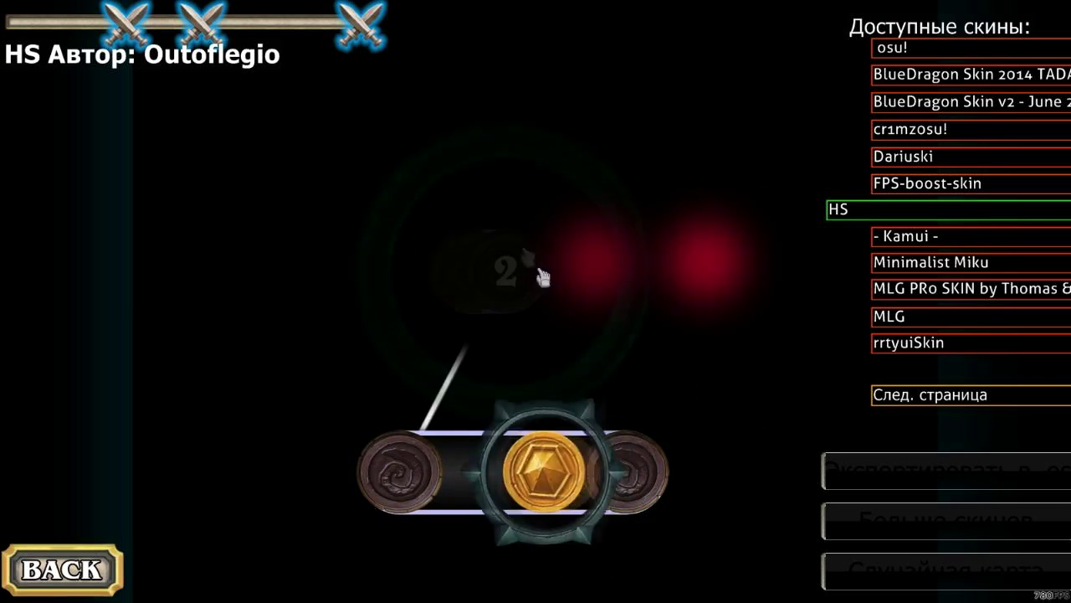
Check how the HS skin looks in osu!'s main menu and song selection, and stop the menu music
{"action": "left_click", "coordinate": [114, 570]}
{"action": "left_click", "coordinate": [516, 313]}
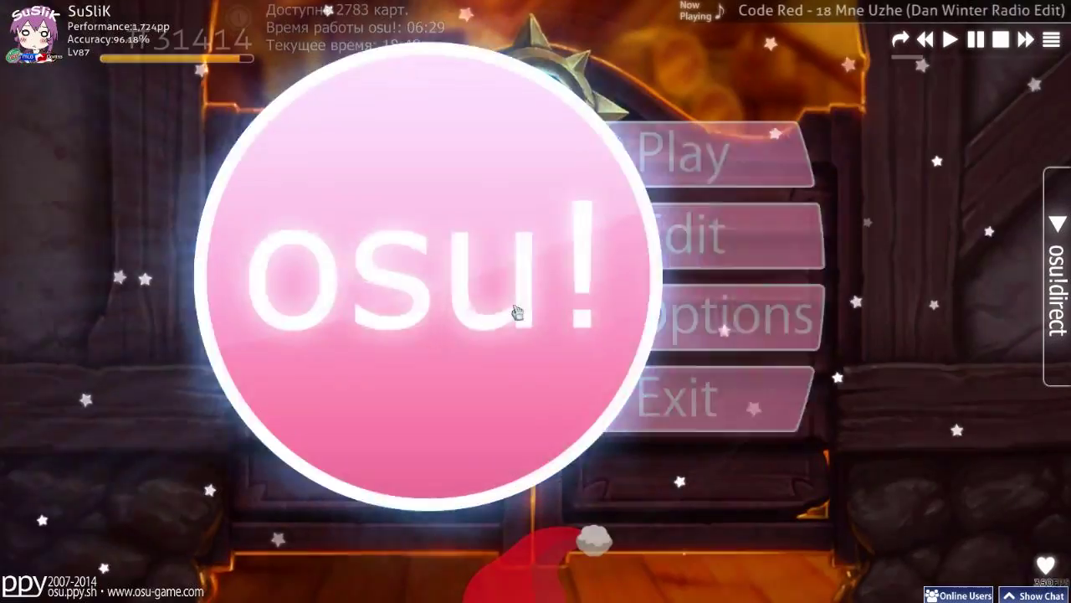
{"action": "left_click", "coordinate": [678, 152]}
{"action": "left_click", "coordinate": [628, 206]}
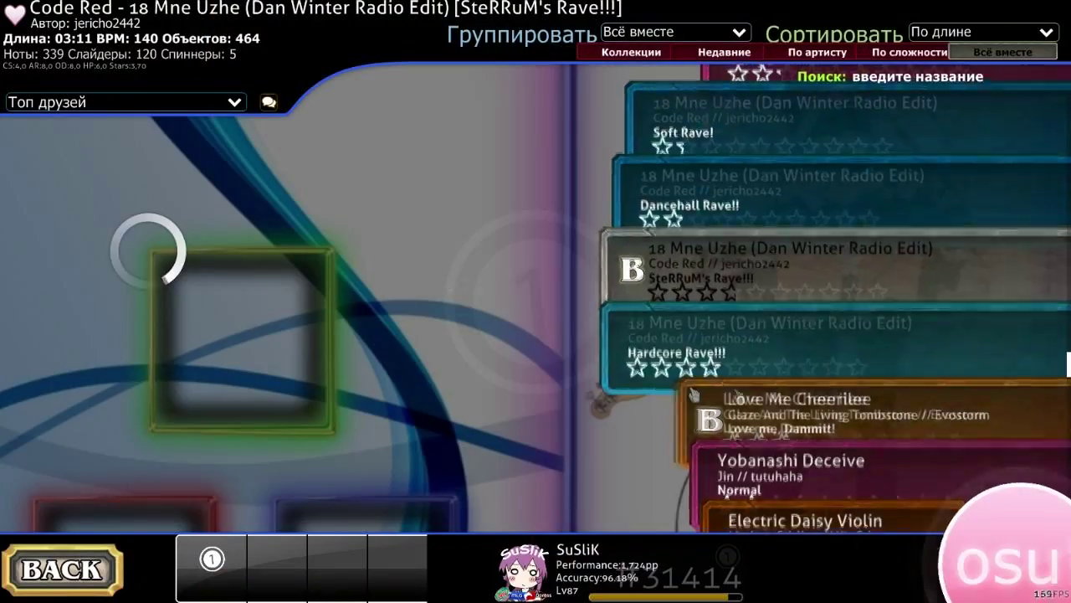
{"action": "scroll", "coordinate": [532, 285], "scroll_direction": "down", "scroll_amount": 10}
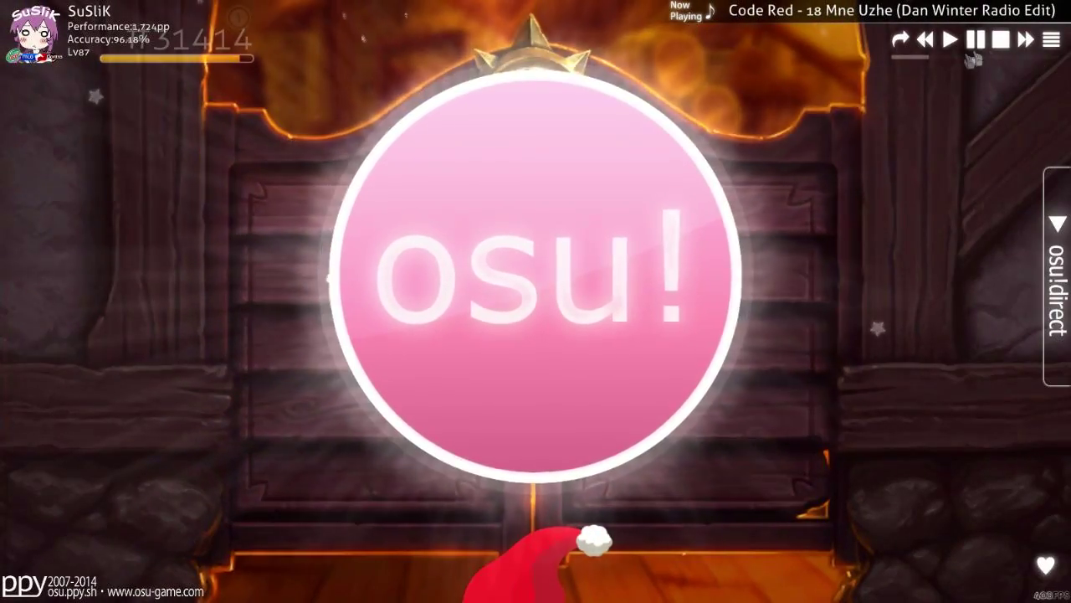
{"action": "left_click", "coordinate": [1000, 39]}
{"action": "left_click", "coordinate": [695, 264]}
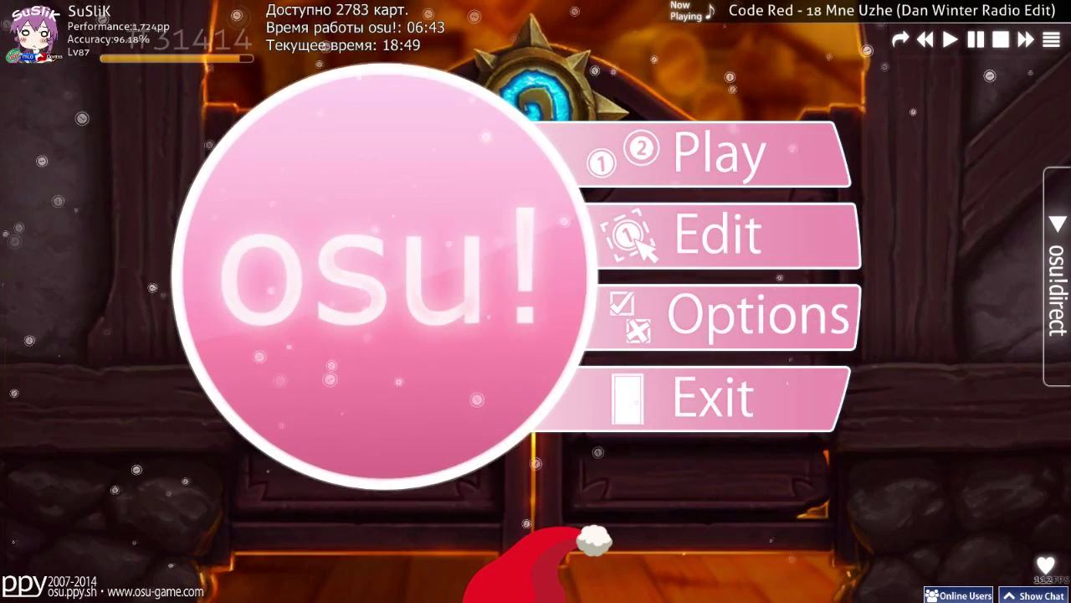
Bring up the Skins folder window over the game, enlarge it and reposition it
{"action": "left_click_drag", "start_coordinate": [0, 25], "coordinate": [590, 59]}
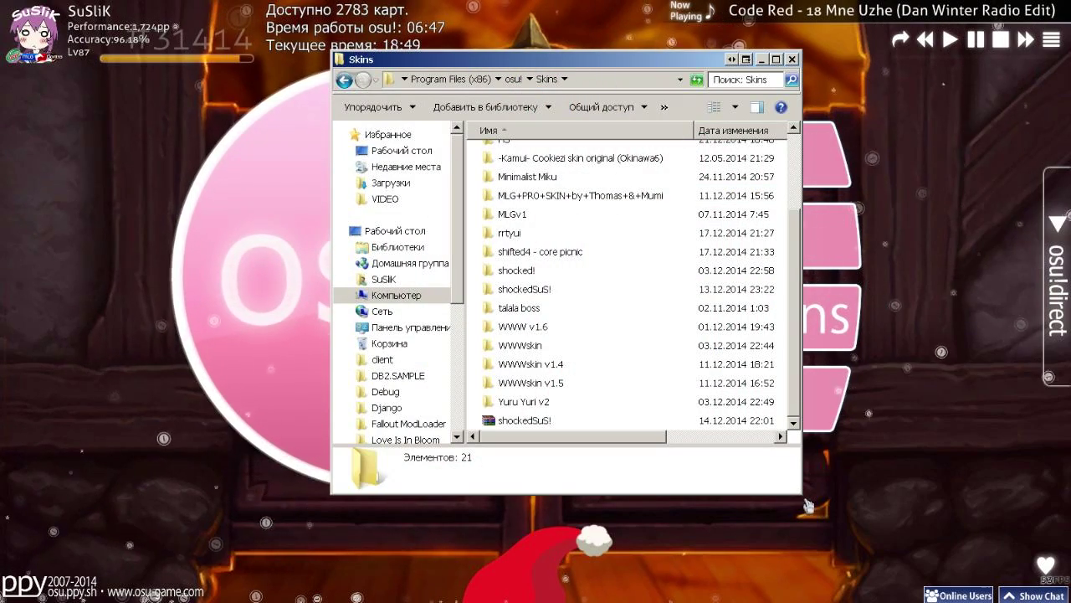
{"action": "left_click_drag", "start_coordinate": [802, 500], "coordinate": [951, 543]}
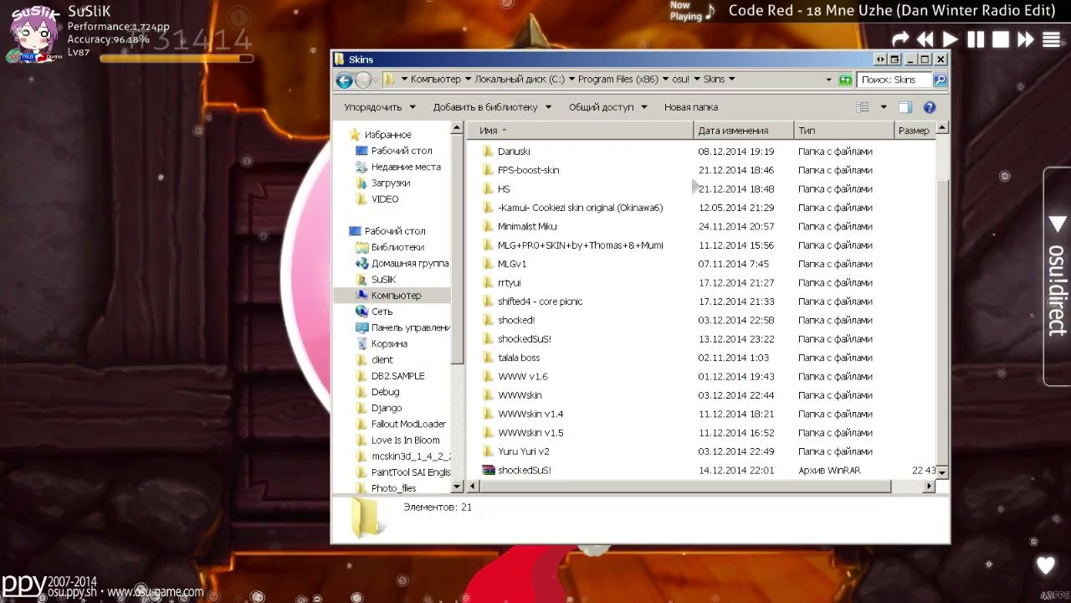
{"action": "left_click_drag", "start_coordinate": [541, 25], "coordinate": [541, 26]}
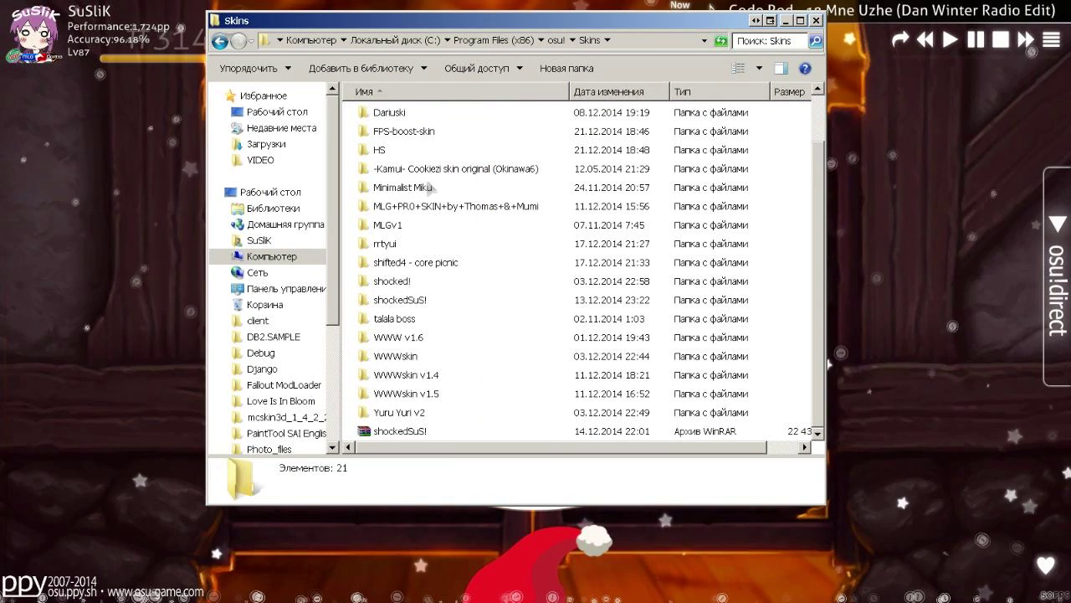
Open the HS skin folder and look through all of its image and sound files
{"action": "left_click", "coordinate": [586, 318]}
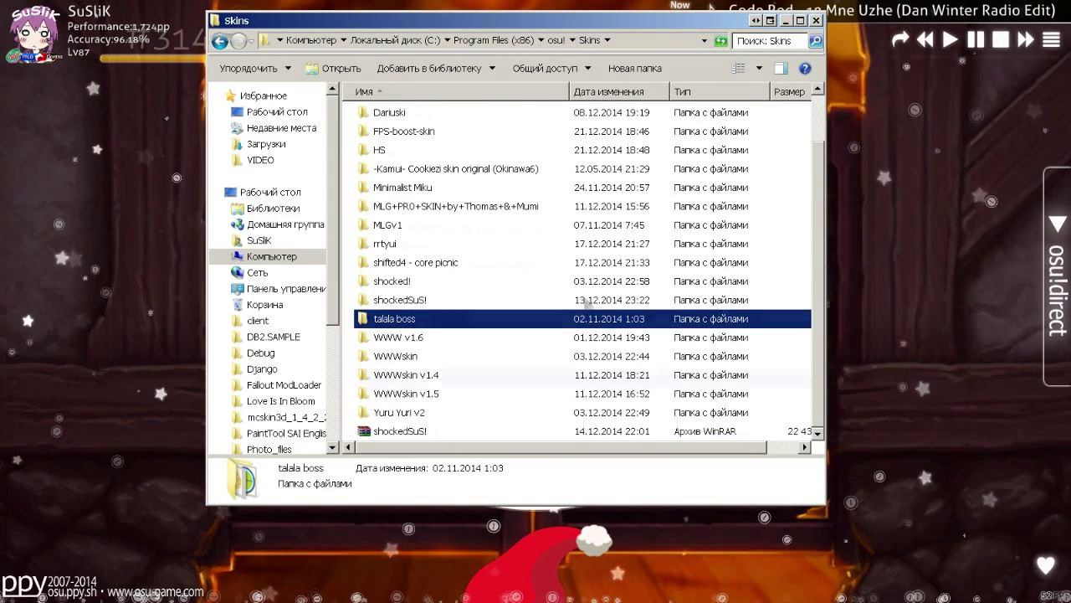
{"action": "scroll", "coordinate": [587, 301], "scroll_direction": "up", "scroll_amount": 1}
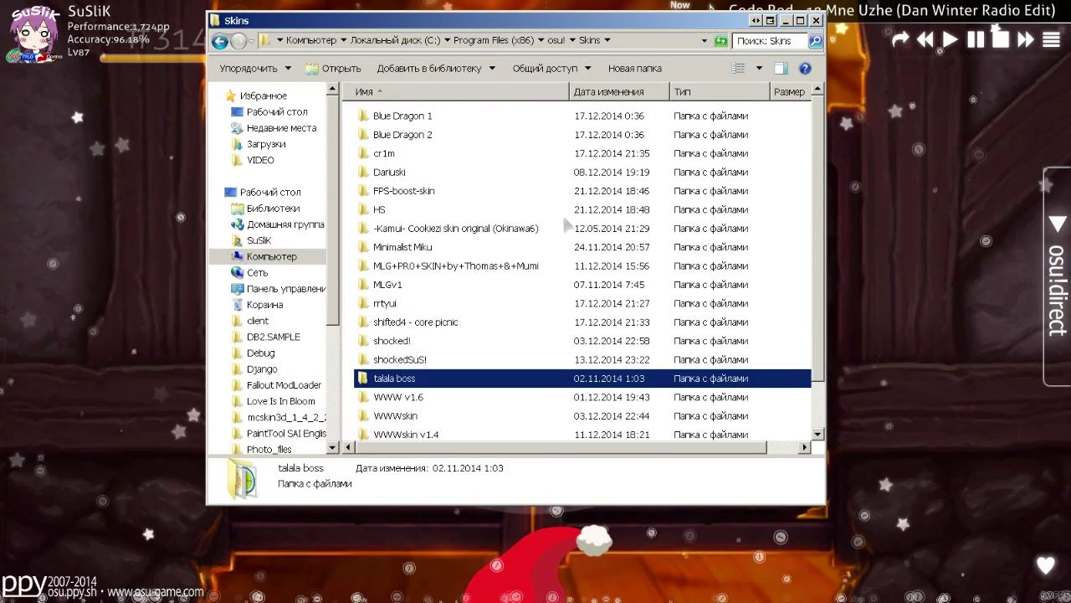
{"action": "double_click", "coordinate": [399, 210]}
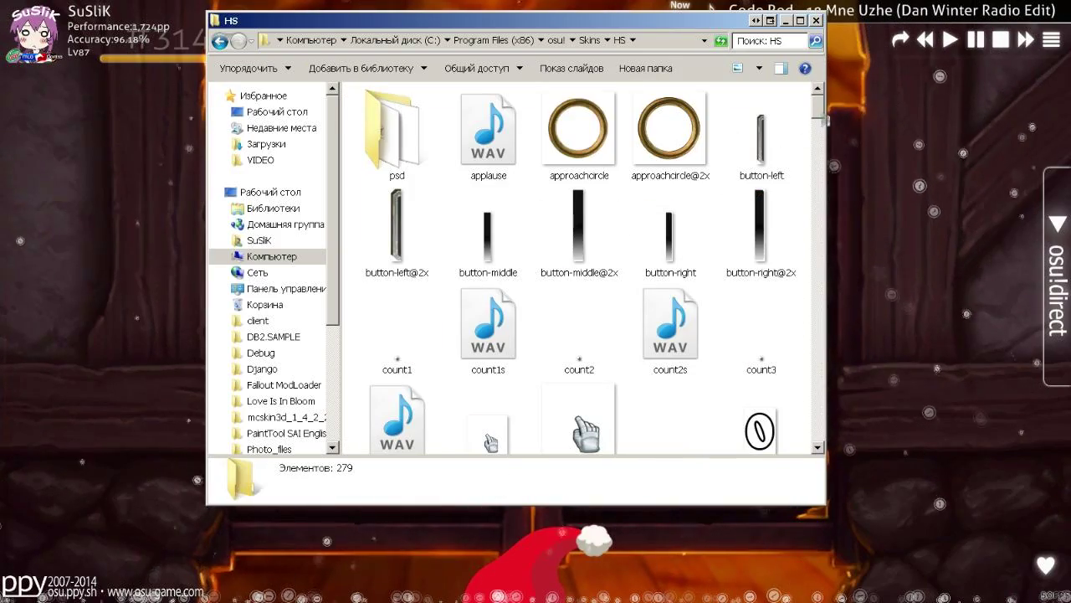
{"action": "scroll", "coordinate": [661, 101], "scroll_direction": "down", "scroll_amount": 15}
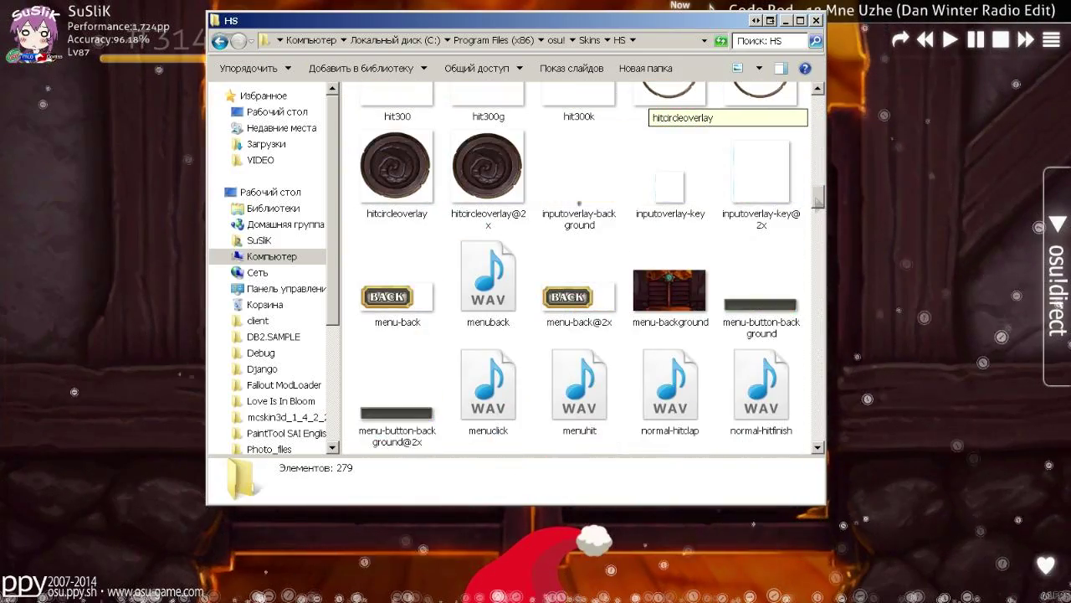
{"action": "scroll", "coordinate": [662, 100], "scroll_direction": "down", "scroll_amount": 12}
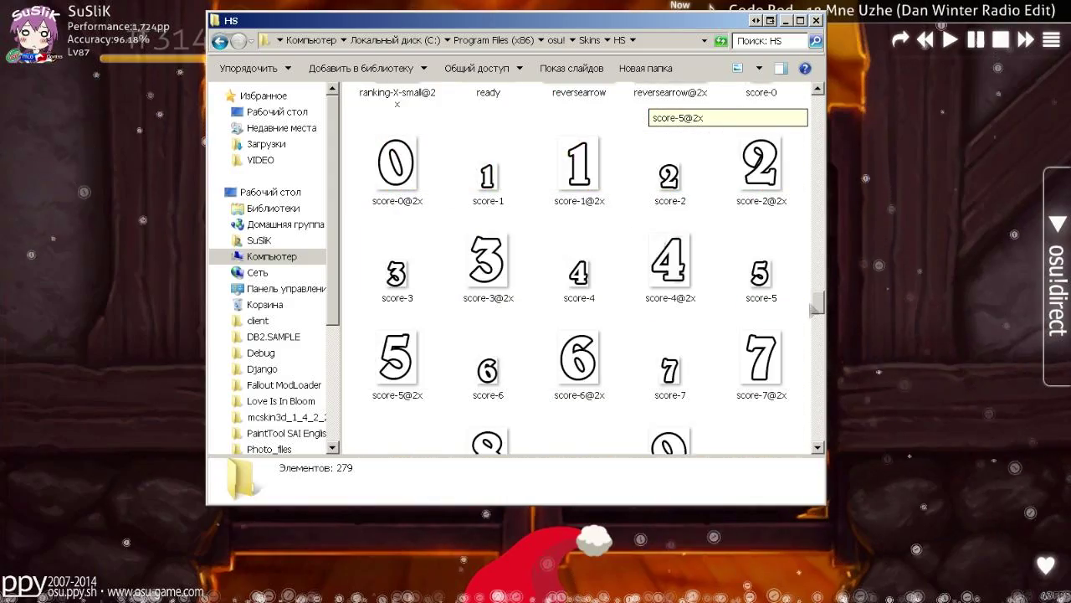
{"action": "scroll", "coordinate": [661, 100], "scroll_direction": "down", "scroll_amount": 10}
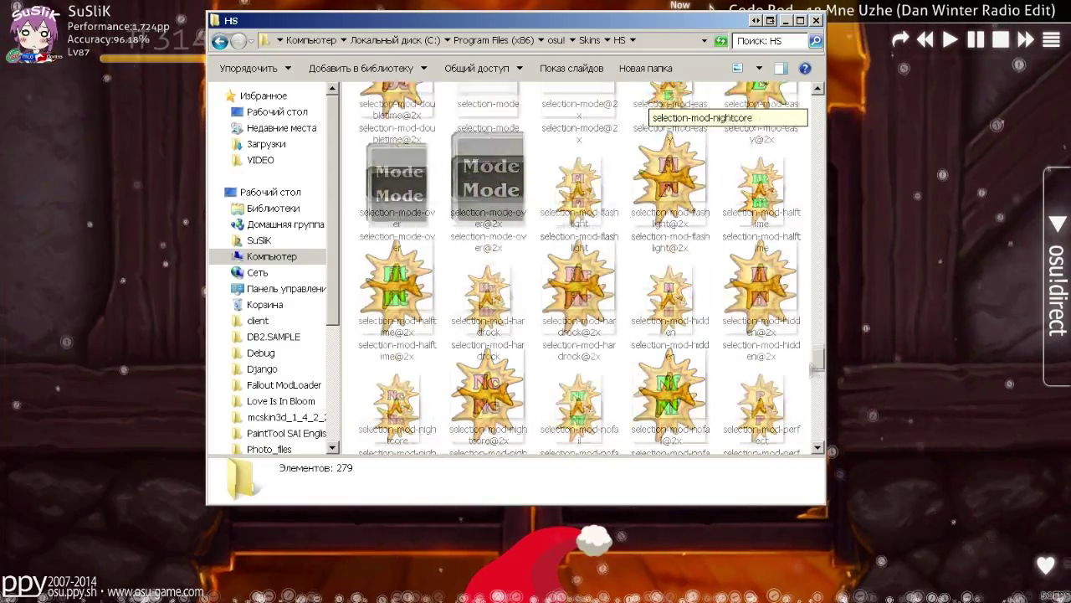
{"action": "scroll", "coordinate": [661, 100], "scroll_direction": "down", "scroll_amount": 5}
{"action": "scroll", "coordinate": [661, 101], "scroll_direction": "up", "scroll_amount": 20}
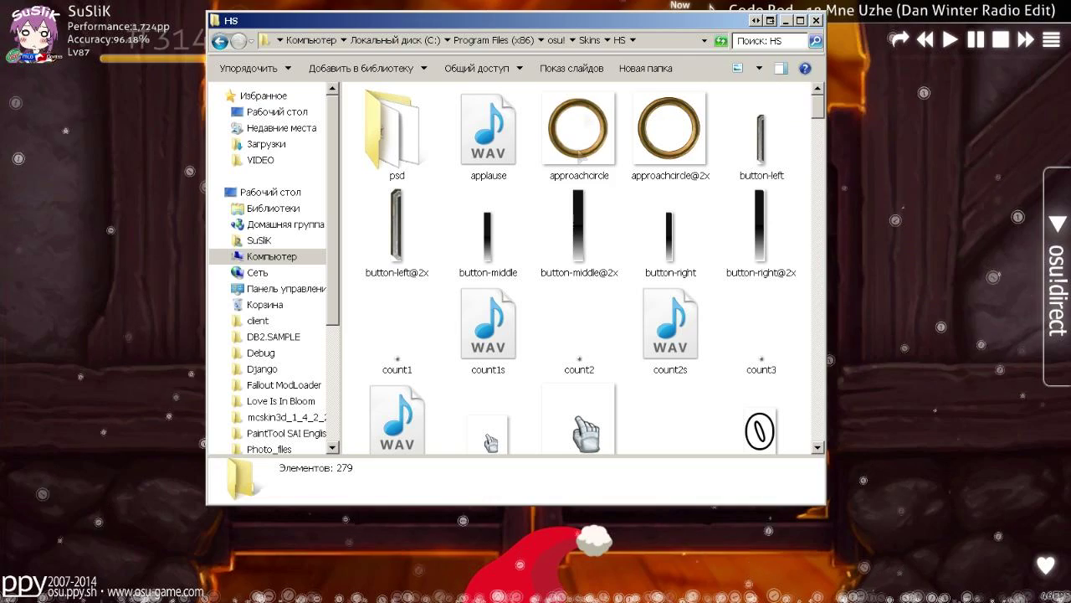
Sort the HS folder's files by type and browse the skin's PNG images
{"action": "right_click", "coordinate": [623, 229]}
{"action": "mouse_move", "coordinate": [753, 251]}
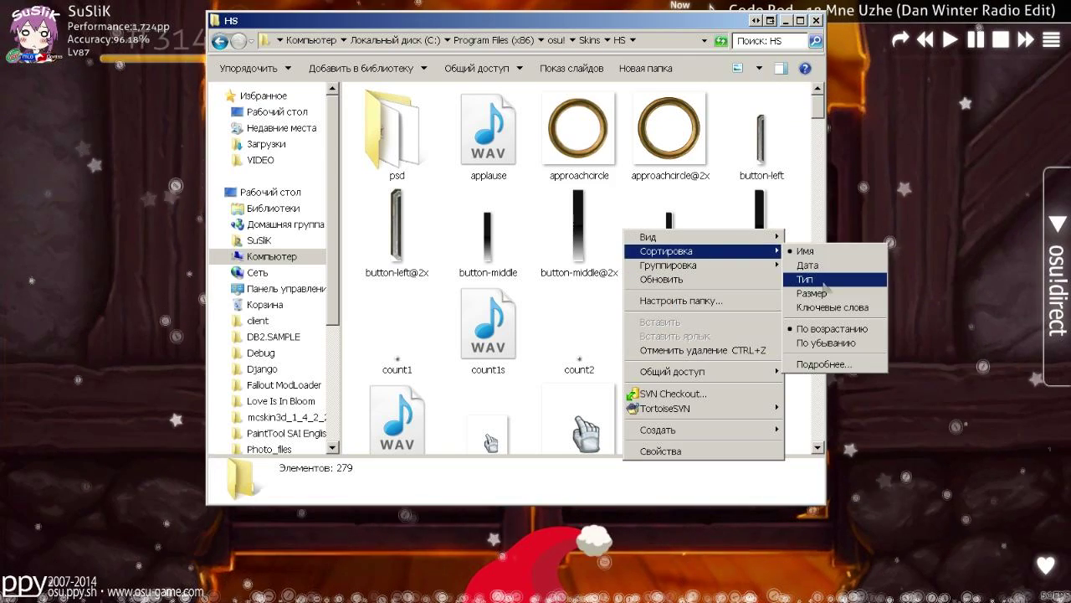
{"action": "left_click", "coordinate": [803, 279]}
{"action": "scroll", "coordinate": [657, 98], "scroll_direction": "down", "scroll_amount": 5}
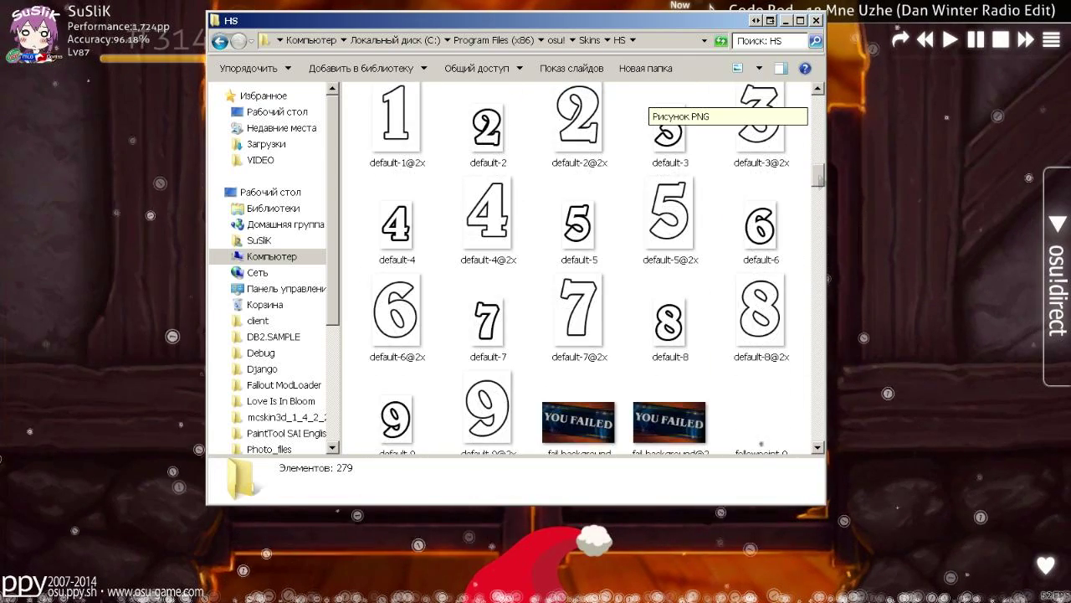
{"action": "scroll", "coordinate": [657, 99], "scroll_direction": "down", "scroll_amount": 2}
{"action": "scroll", "coordinate": [657, 99], "scroll_direction": "down", "scroll_amount": 3}
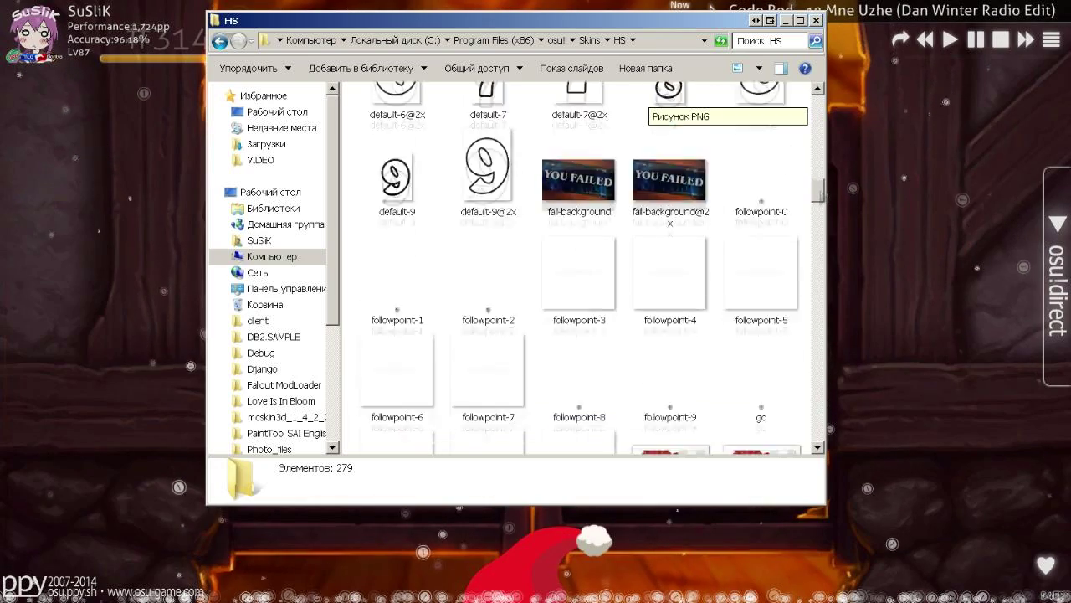
{"action": "scroll", "coordinate": [657, 98], "scroll_direction": "down", "scroll_amount": 10}
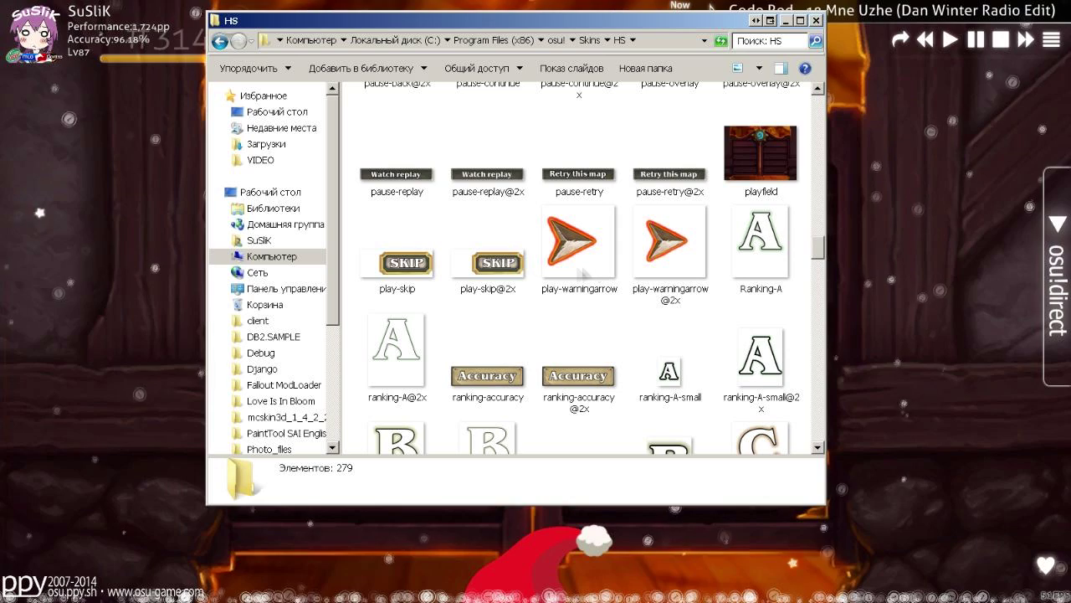
Return to the Skins folder and open the WWW v1.6 skin folder
{"action": "left_click", "coordinate": [589, 40]}
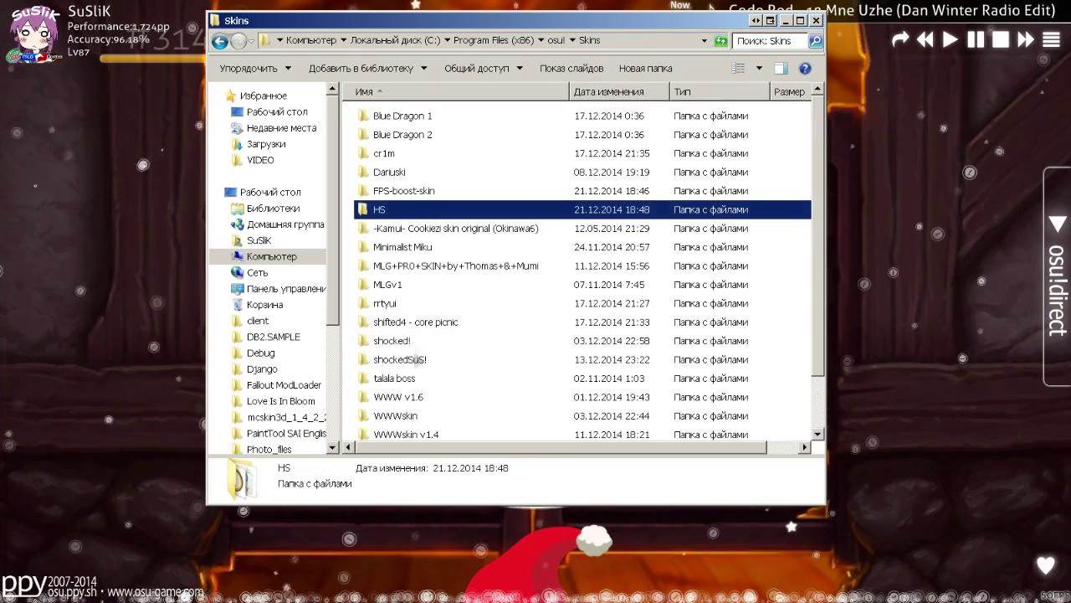
{"action": "key", "text": "Down"}
{"action": "key", "text": "Down"}
{"action": "scroll", "coordinate": [398, 177], "scroll_direction": "down", "scroll_amount": 1}
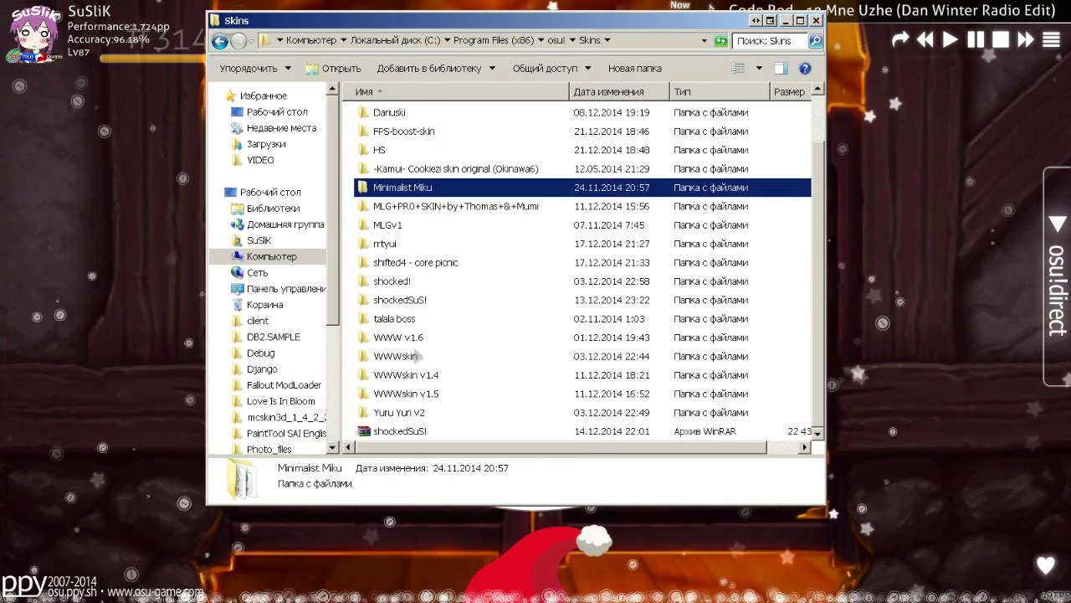
{"action": "left_click", "coordinate": [411, 343]}
{"action": "key", "text": "Return"}
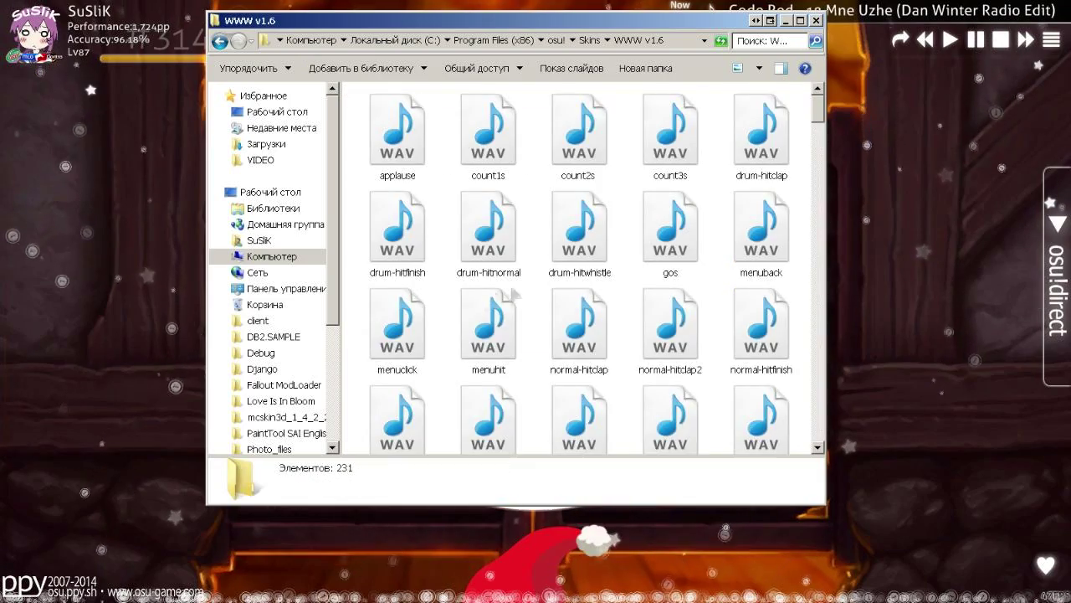
Find the cursor image among the WWW v1.6 files and copy it
{"action": "scroll", "coordinate": [410, 351], "scroll_direction": "down", "scroll_amount": 5}
{"action": "scroll", "coordinate": [410, 351], "scroll_direction": "up", "scroll_amount": 2}
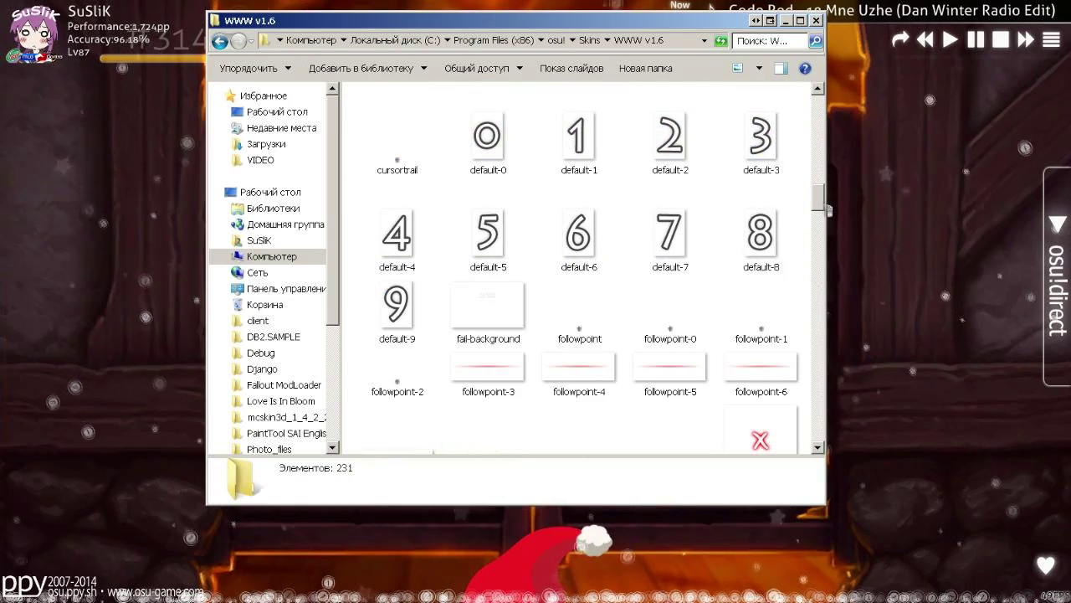
{"action": "scroll", "coordinate": [738, 301], "scroll_direction": "up", "scroll_amount": 3}
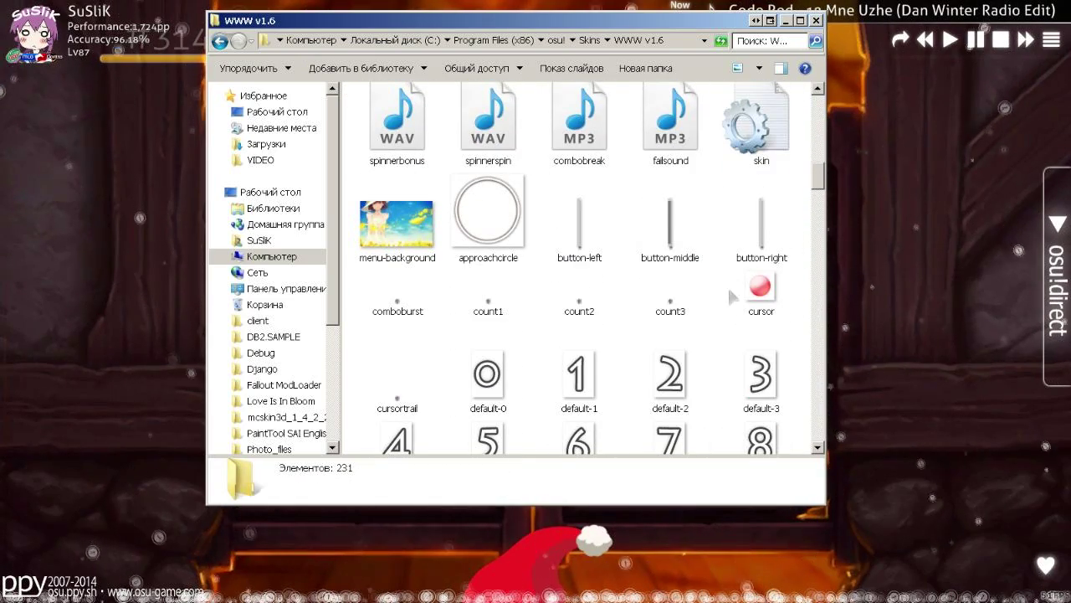
{"action": "left_click", "coordinate": [742, 298]}
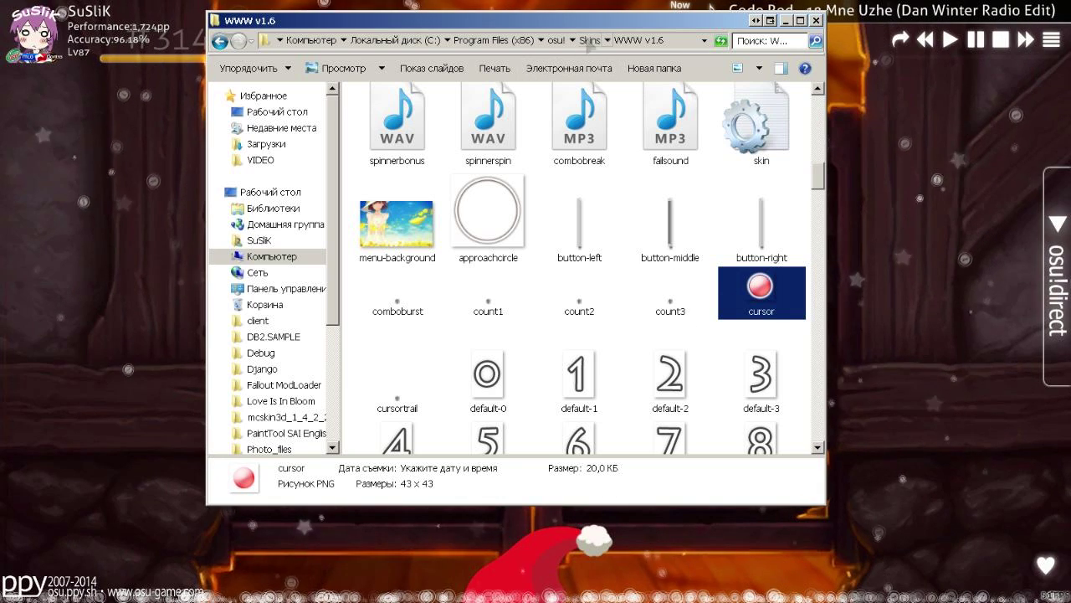
Paste the copied cursor image into the HS skin folder, replacing the existing cursor.png
{"action": "key", "text": "BackSpace"}
{"action": "double_click", "coordinate": [393, 210]}
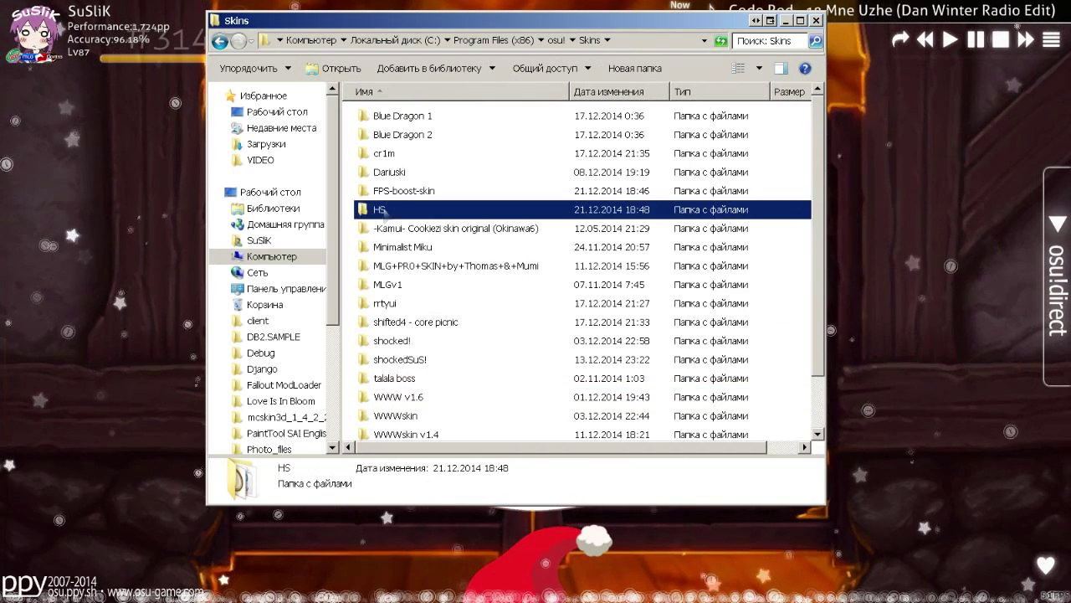
{"action": "left_click", "coordinate": [530, 224]}
{"action": "key", "text": "ctrl+v"}
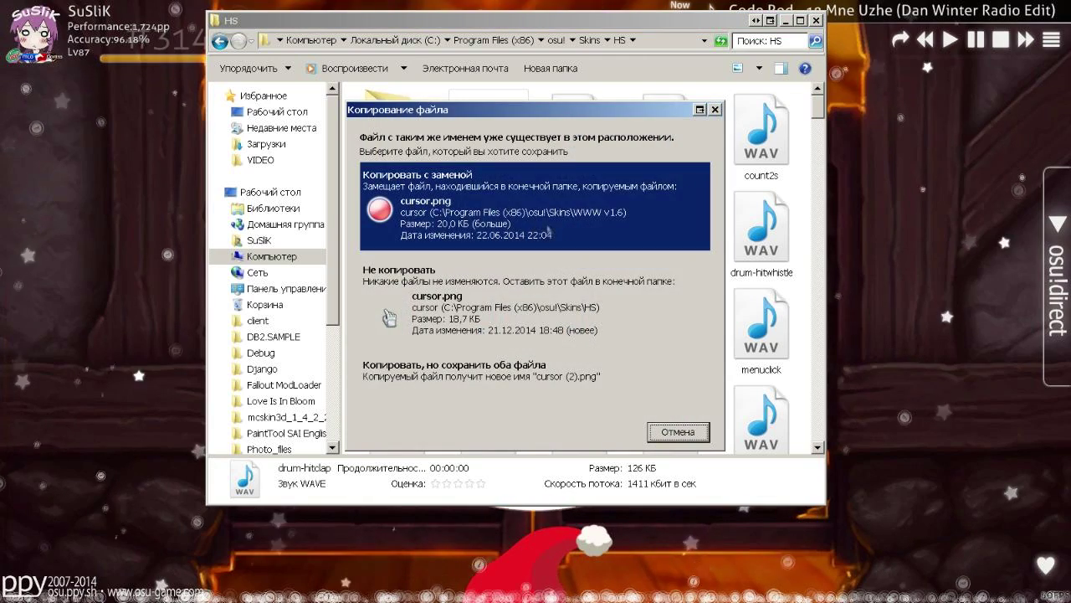
{"action": "left_click", "coordinate": [452, 209]}
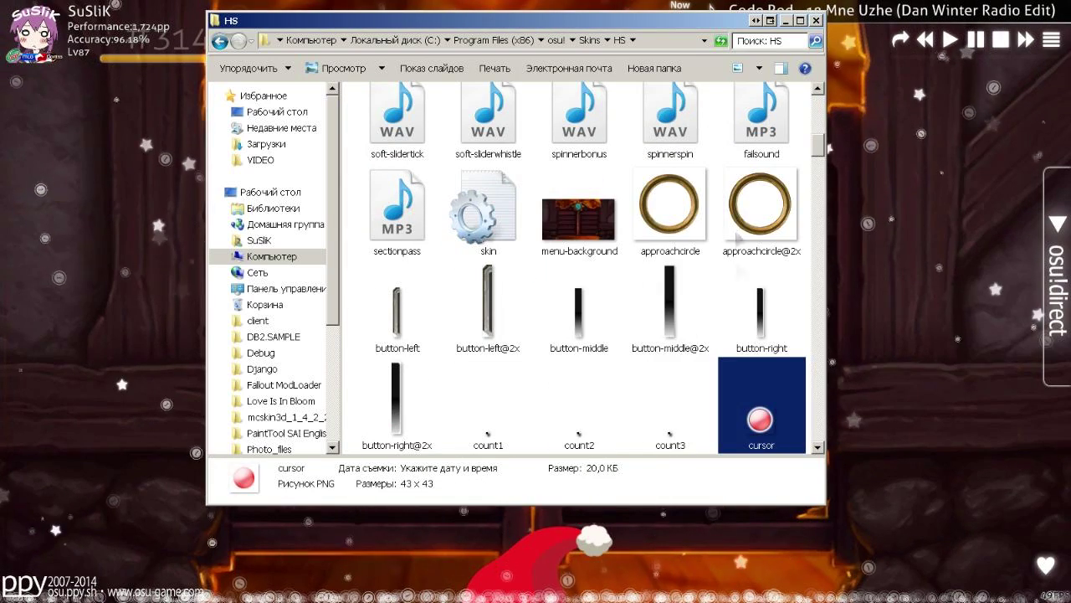
Delete the cursor@2x image from the HS skin folder
{"action": "left_click", "coordinate": [817, 448]}
{"action": "scroll", "coordinate": [577, 268], "scroll_direction": "down", "scroll_amount": 1}
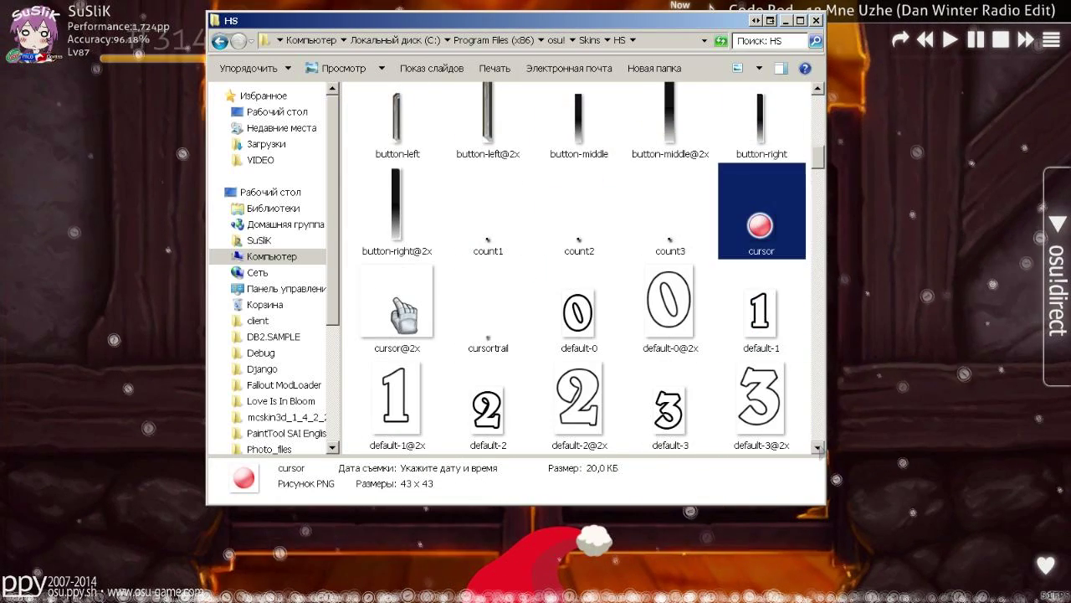
{"action": "left_click", "coordinate": [402, 314]}
{"action": "right_click", "coordinate": [404, 314]}
{"action": "left_click", "coordinate": [481, 575]}
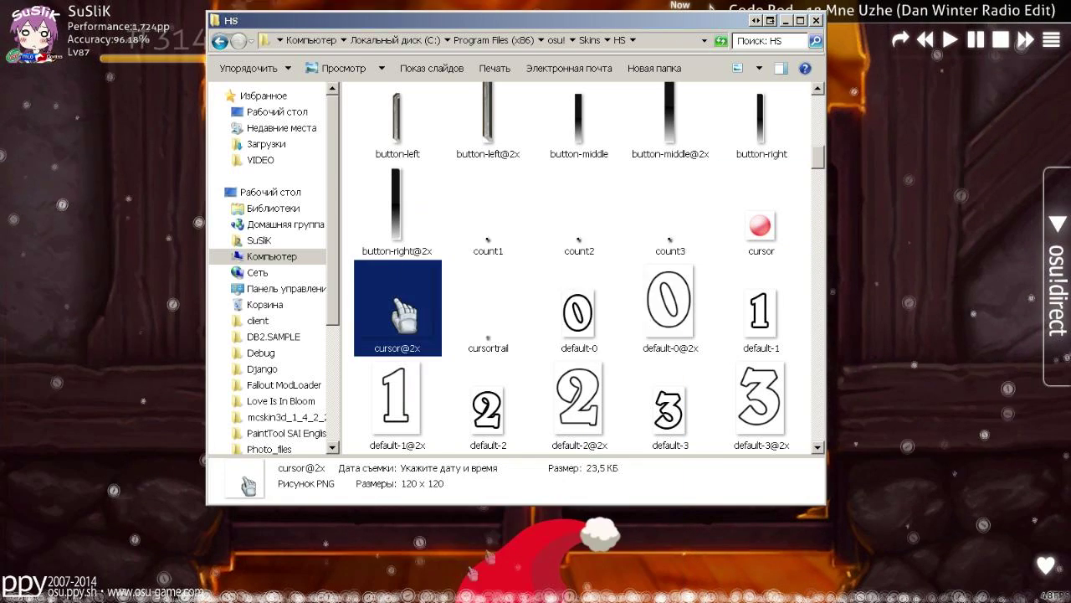
{"action": "left_click", "coordinate": [583, 343]}
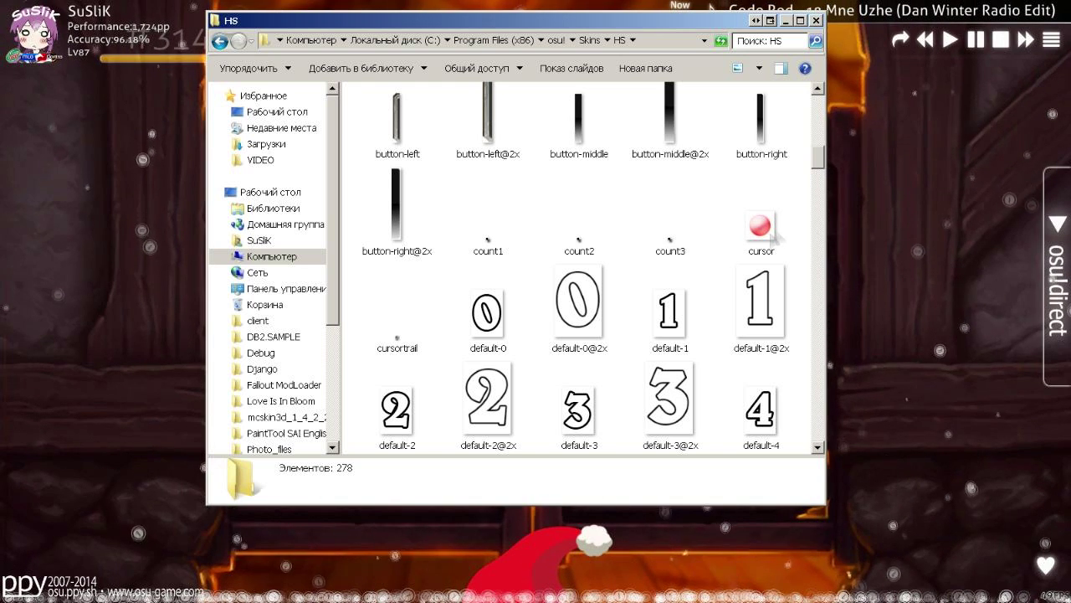
Switch to osu!, reselect the HS skin in the skin selection to check the replaced cursor, and return to the main menu
{"action": "left_click", "coordinate": [799, 220]}
{"action": "key", "text": "Down"}
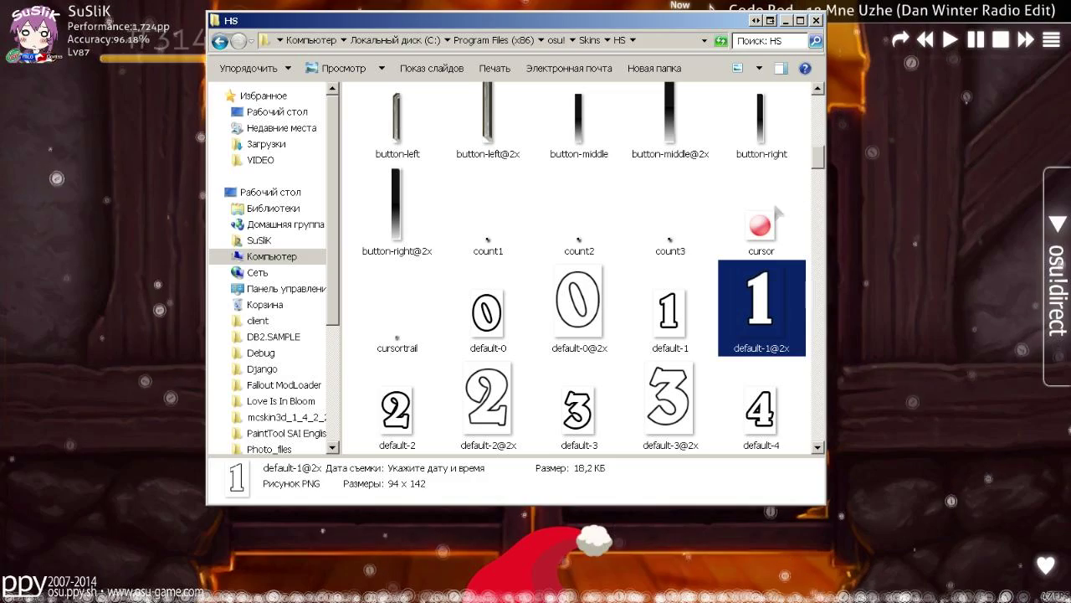
{"action": "left_click", "coordinate": [928, 235]}
{"action": "key", "text": "ctrl+o"}
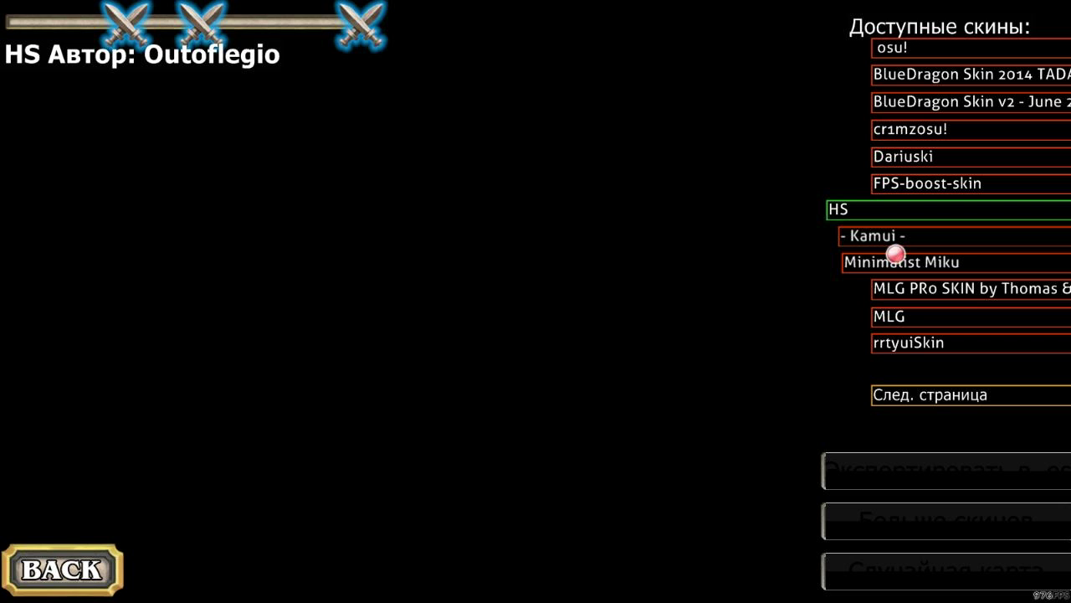
{"action": "left_click", "coordinate": [896, 255]}
{"action": "left_click", "coordinate": [898, 214]}
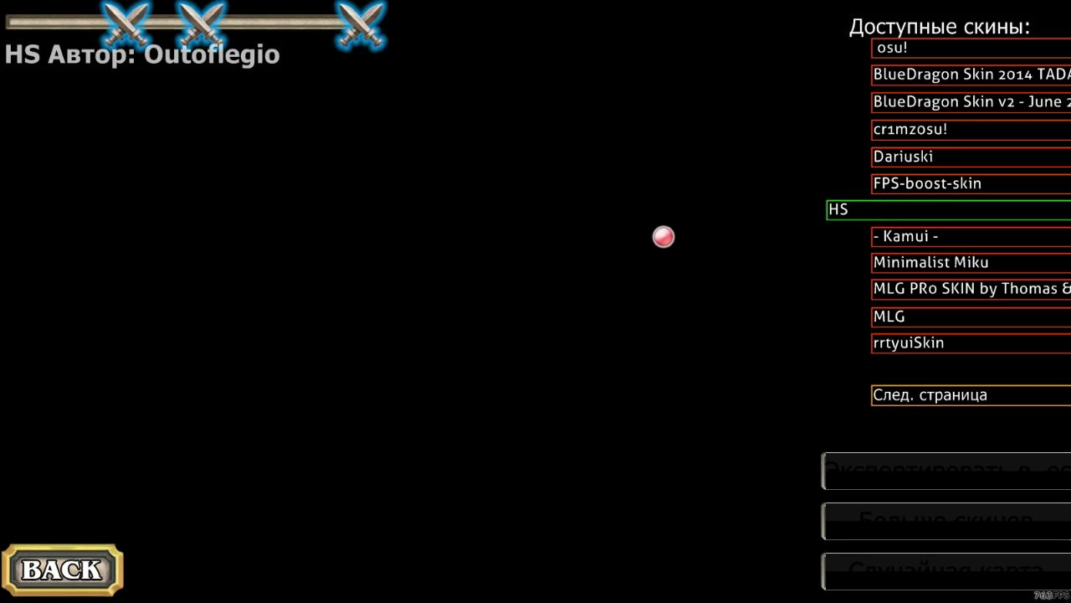
{"action": "left_click", "coordinate": [63, 569]}
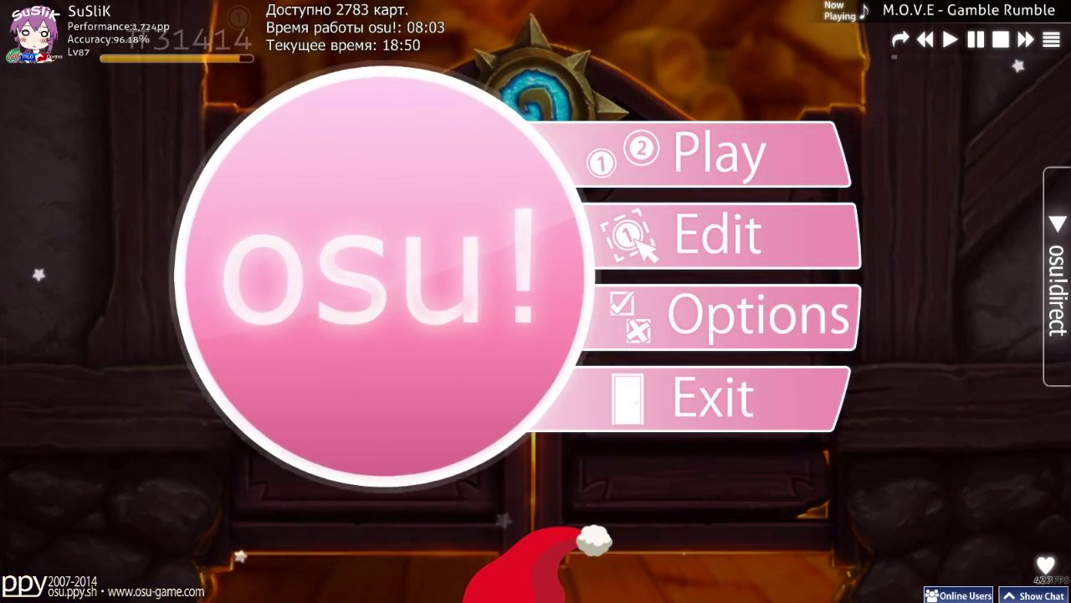
Bring up the HS folder and look through its pause, skip and ranking images before returning to osu!
{"action": "key", "text": "alt+Tab"}
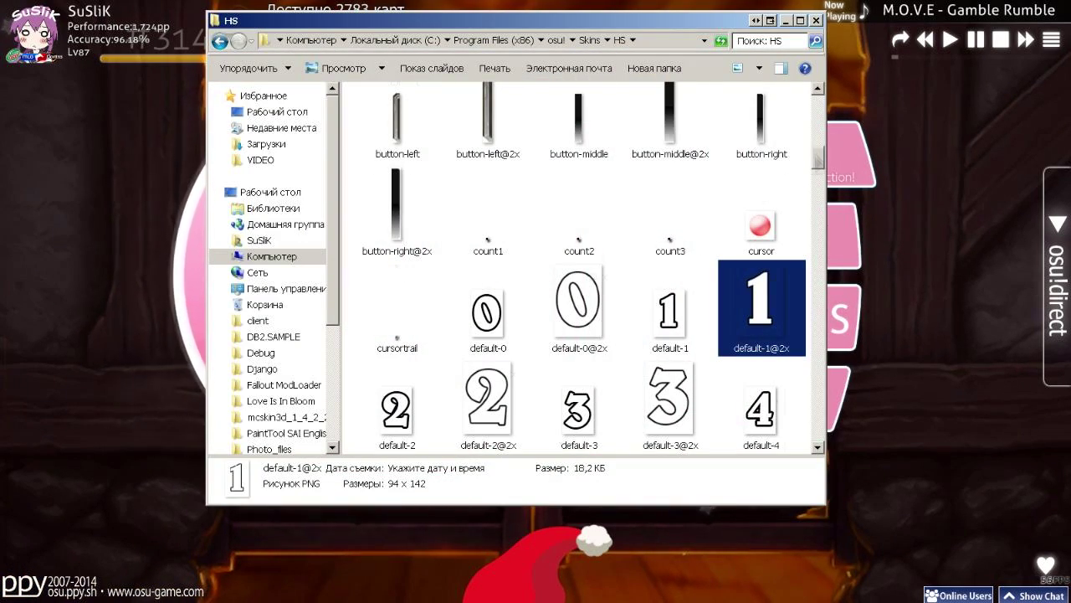
{"action": "scroll", "coordinate": [661, 146], "scroll_direction": "down", "scroll_amount": 10}
{"action": "scroll", "coordinate": [577, 267], "scroll_direction": "down", "scroll_amount": 2}
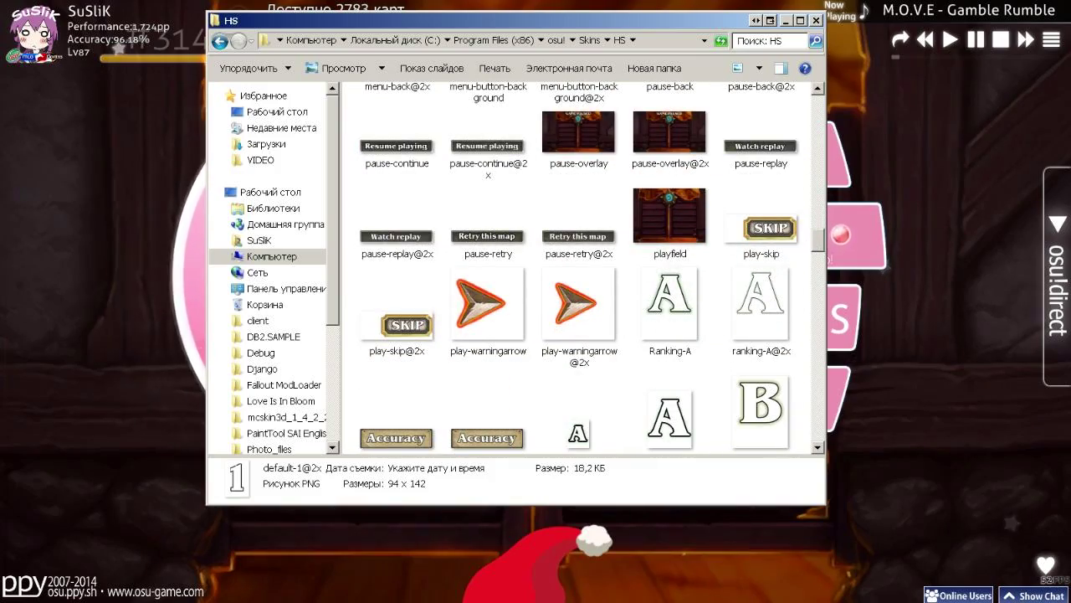
{"action": "left_click", "coordinate": [917, 252]}
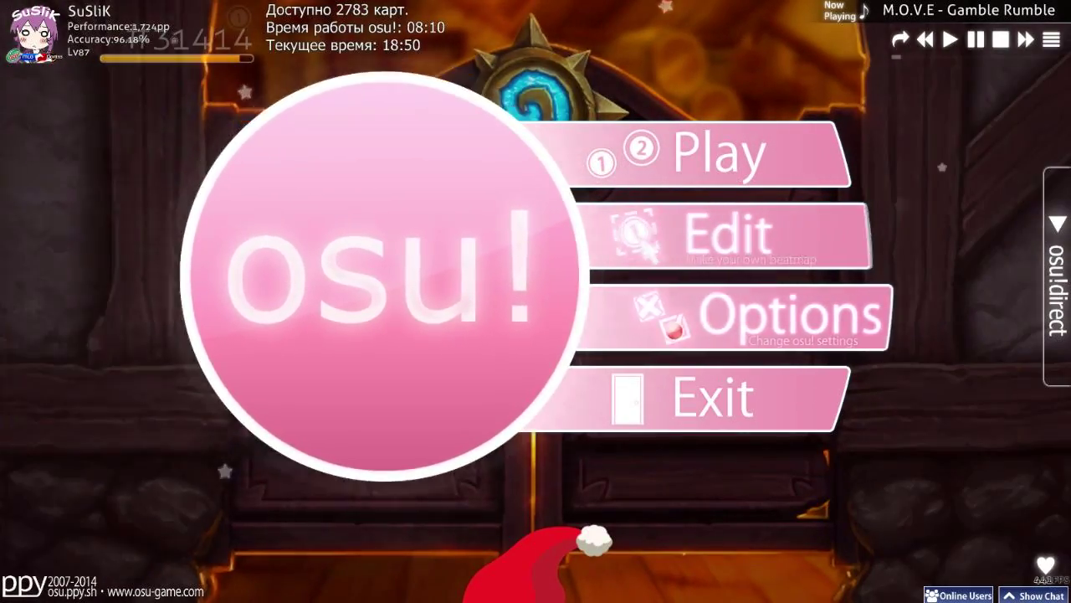
Preview WWWskin v1.5 in osu!'s skin selection and switch to the WWW v1.6 skin
{"action": "left_click", "coordinate": [675, 328]}
{"action": "left_click", "coordinate": [179, 360]}
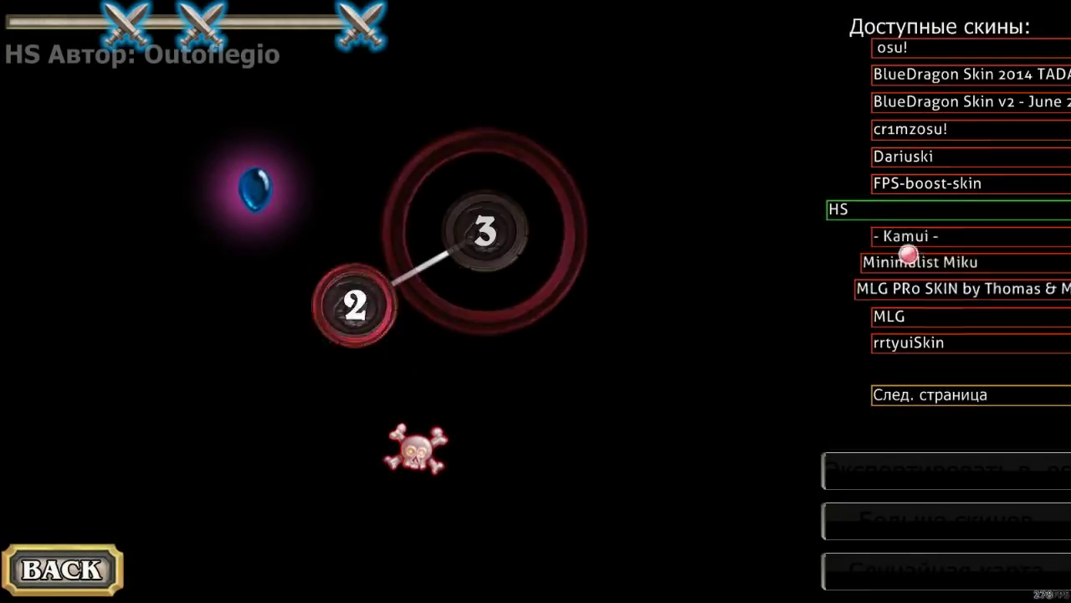
{"action": "left_click", "coordinate": [915, 398]}
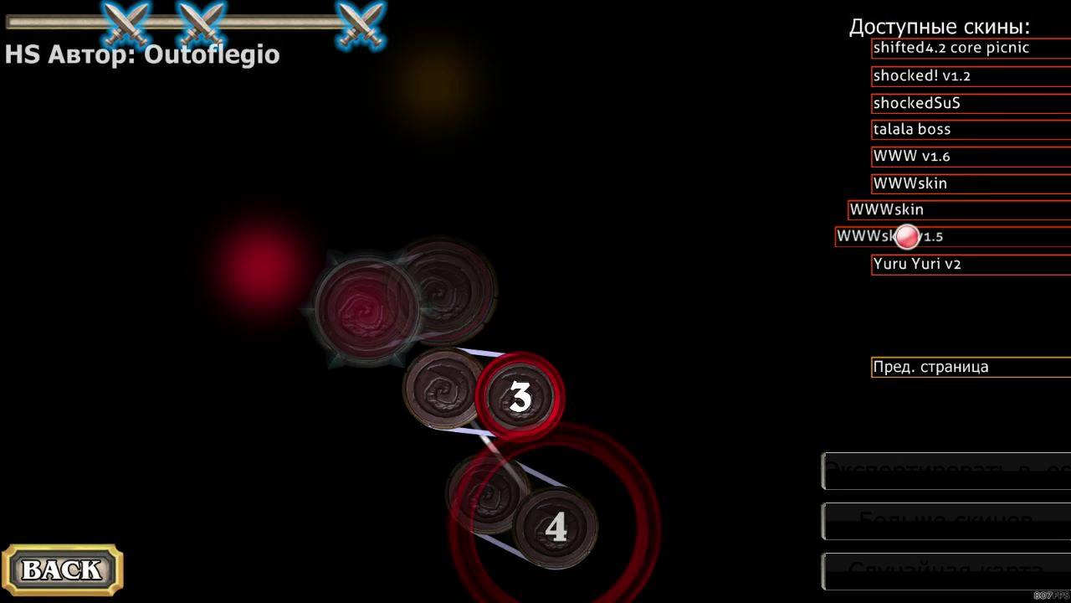
{"action": "left_click", "coordinate": [907, 236]}
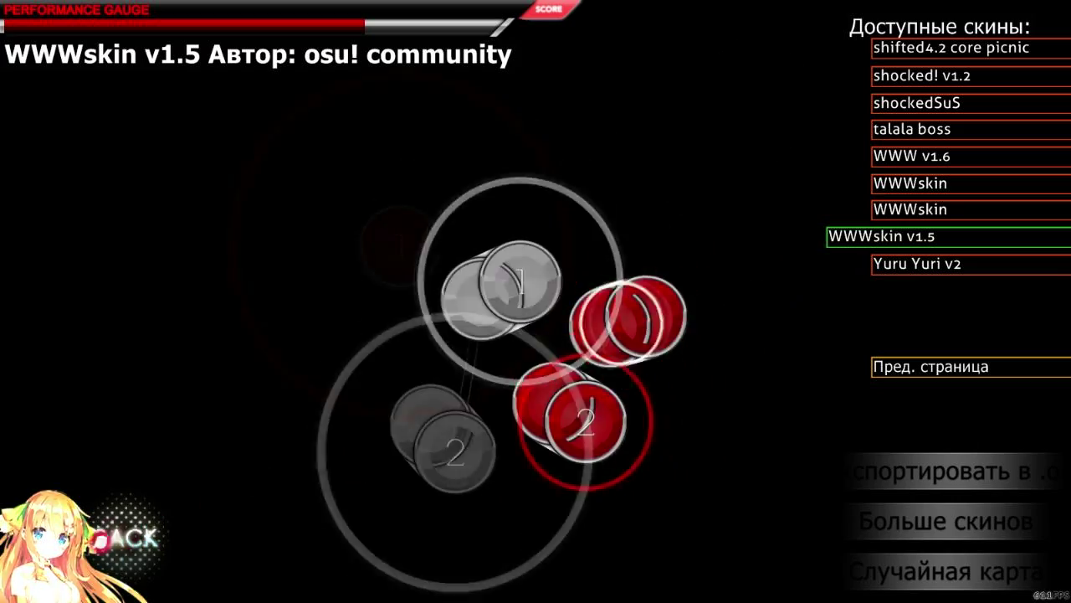
{"action": "left_click", "coordinate": [920, 157]}
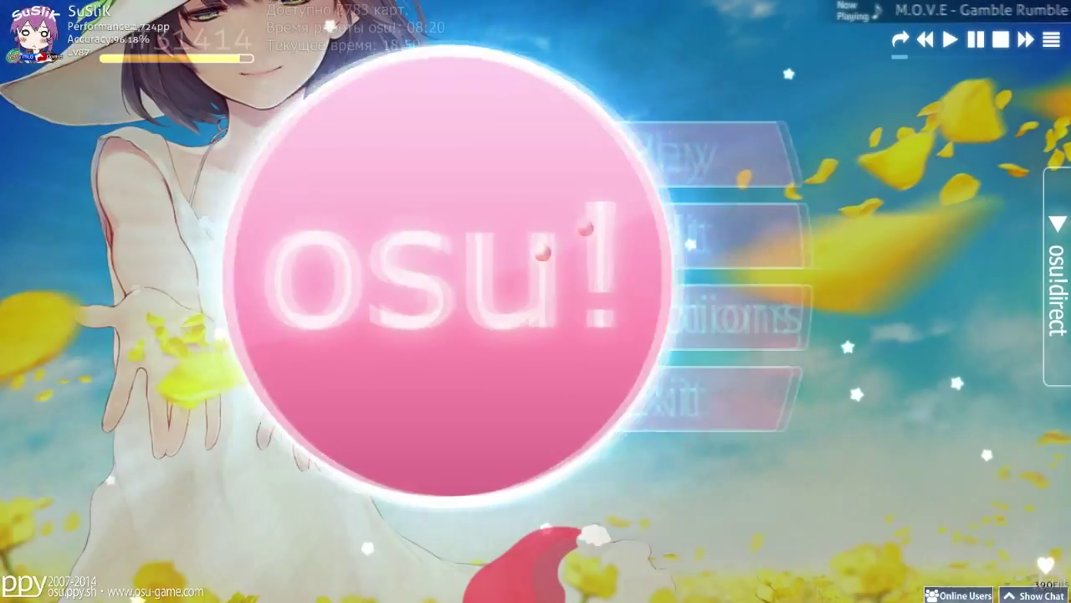
Check the animated back button of WWW v1.6 in song selection and stop the menu music
{"action": "key", "text": "p"}
{"action": "key", "text": "p"}
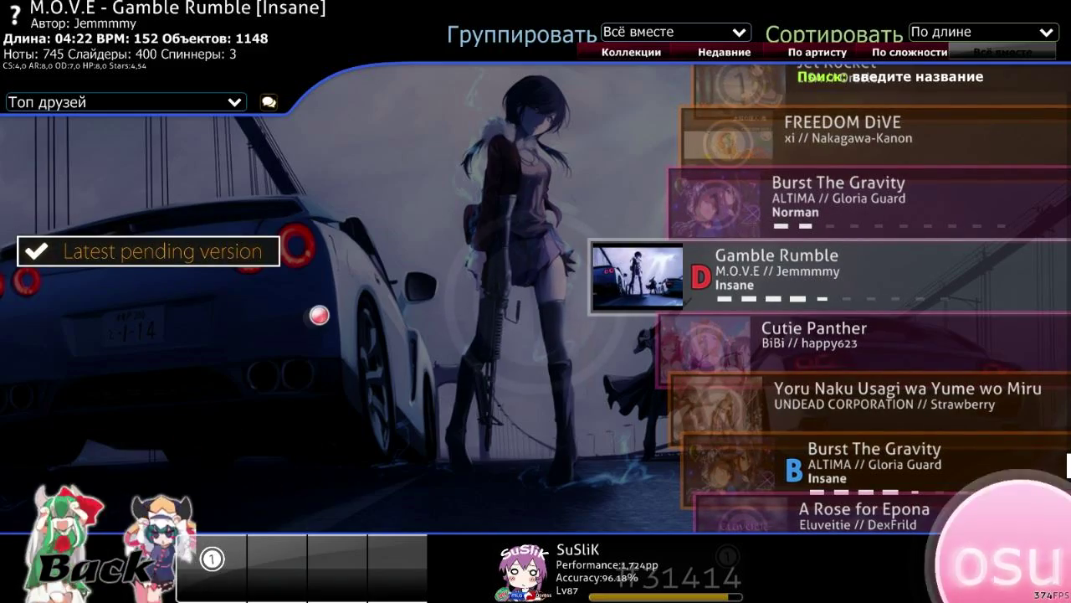
{"action": "left_click", "coordinate": [94, 552]}
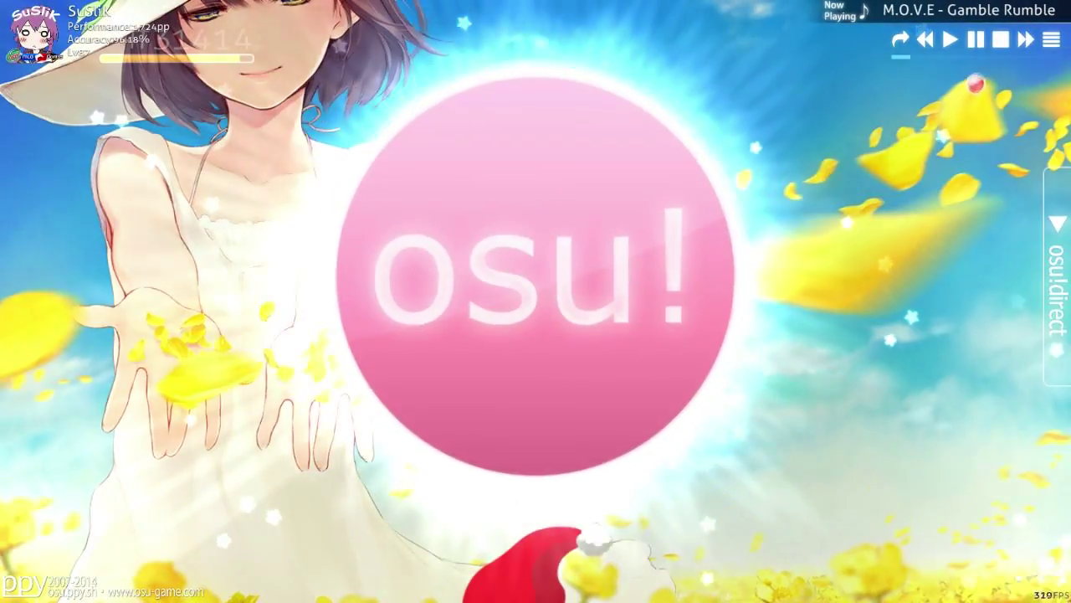
{"action": "left_click", "coordinate": [1001, 39]}
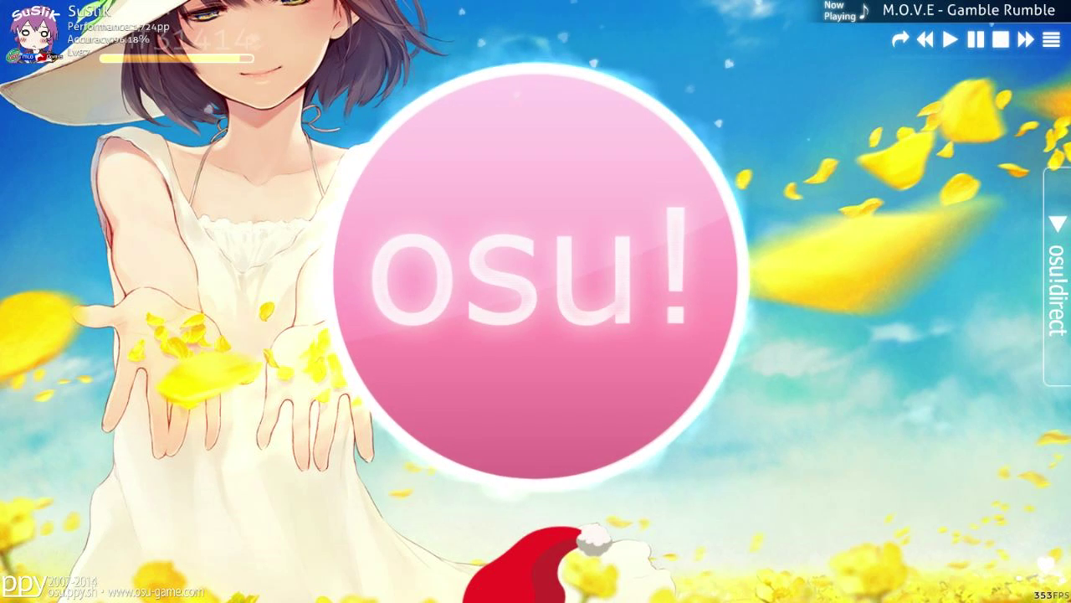
Switch to the Skins folder window, open the WWW v1.6 folder and locate its menu-back images
{"action": "key", "text": "alt+Tab"}
{"action": "left_click", "coordinate": [589, 41]}
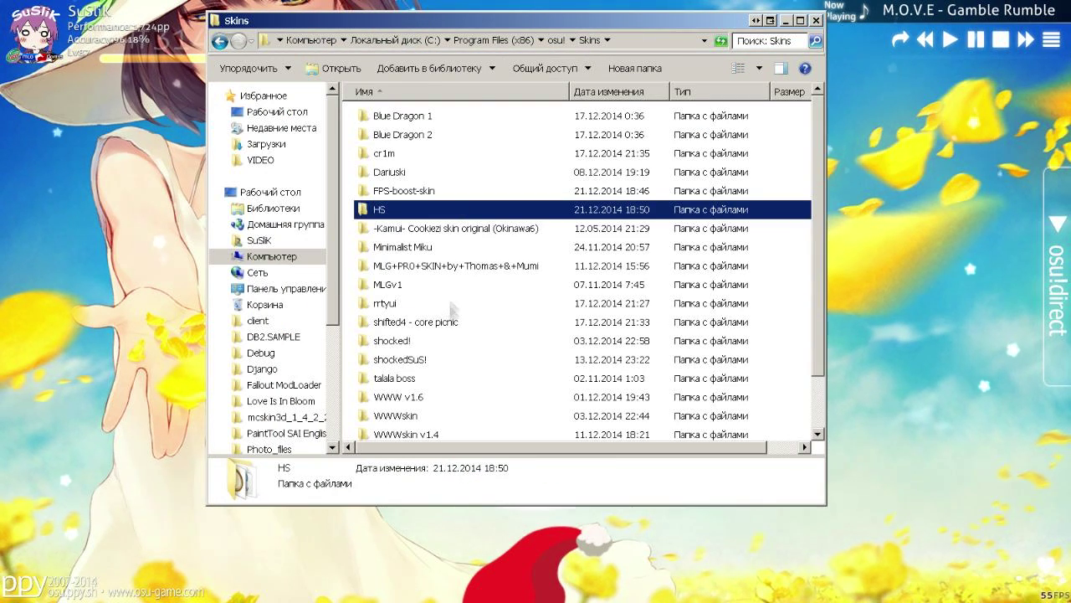
{"action": "left_click", "coordinate": [456, 267]}
{"action": "scroll", "coordinate": [496, 293], "scroll_direction": "down", "scroll_amount": 1}
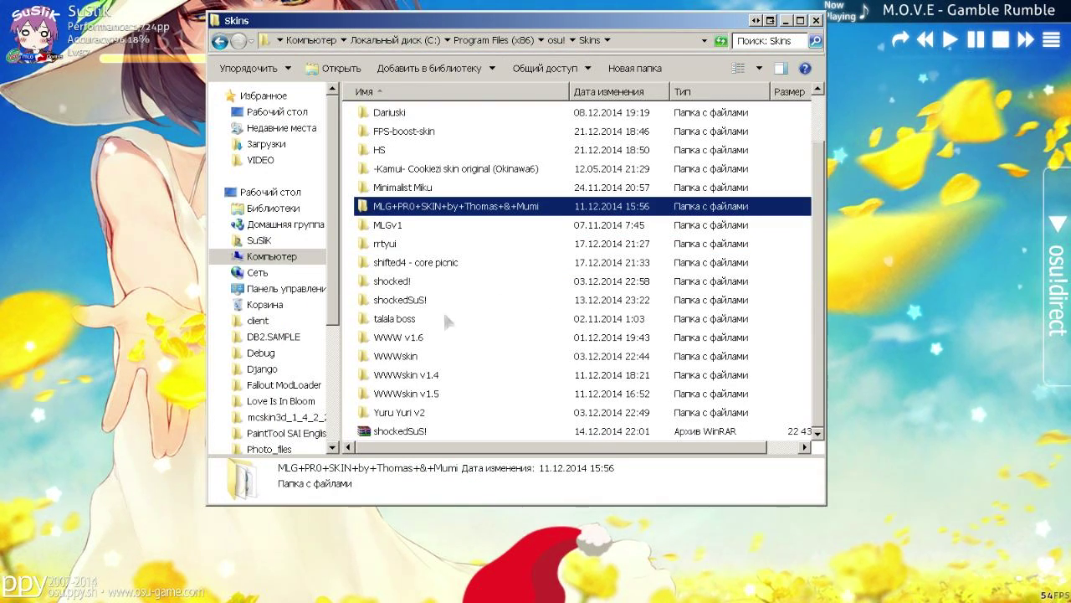
{"action": "double_click", "coordinate": [398, 338]}
{"action": "left_click_drag", "start_coordinate": [817, 110], "coordinate": [820, 244]}
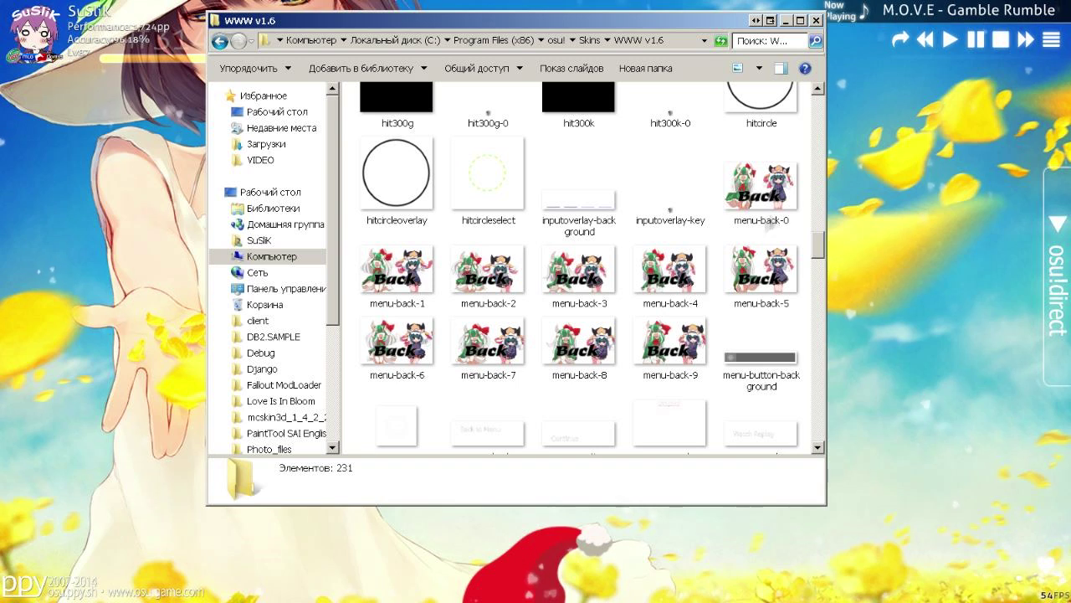
Go through the numbered menu-back images in the folder one by one, returning to menu-back-0
{"action": "left_click", "coordinate": [765, 226]}
{"action": "key", "text": "Right"}
{"action": "key", "text": "Right"}
{"action": "key", "text": "Right"}
{"action": "key", "text": "Right"}
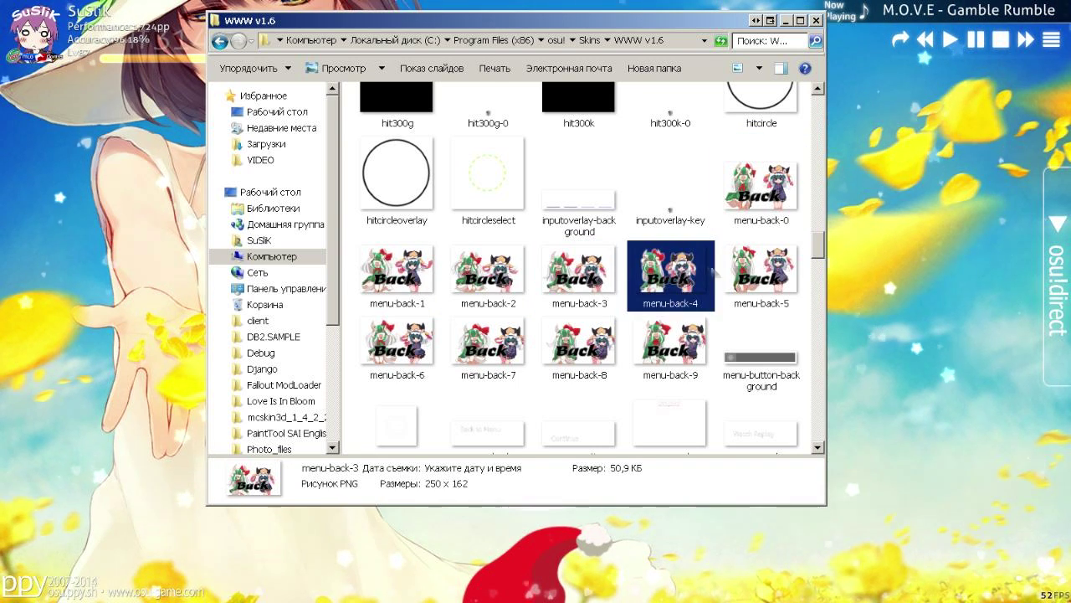
{"action": "key", "text": "Right"}
{"action": "key", "text": "Right"}
{"action": "key", "text": "Right"}
{"action": "key", "text": "Right"}
{"action": "left_click", "coordinate": [761, 185]}
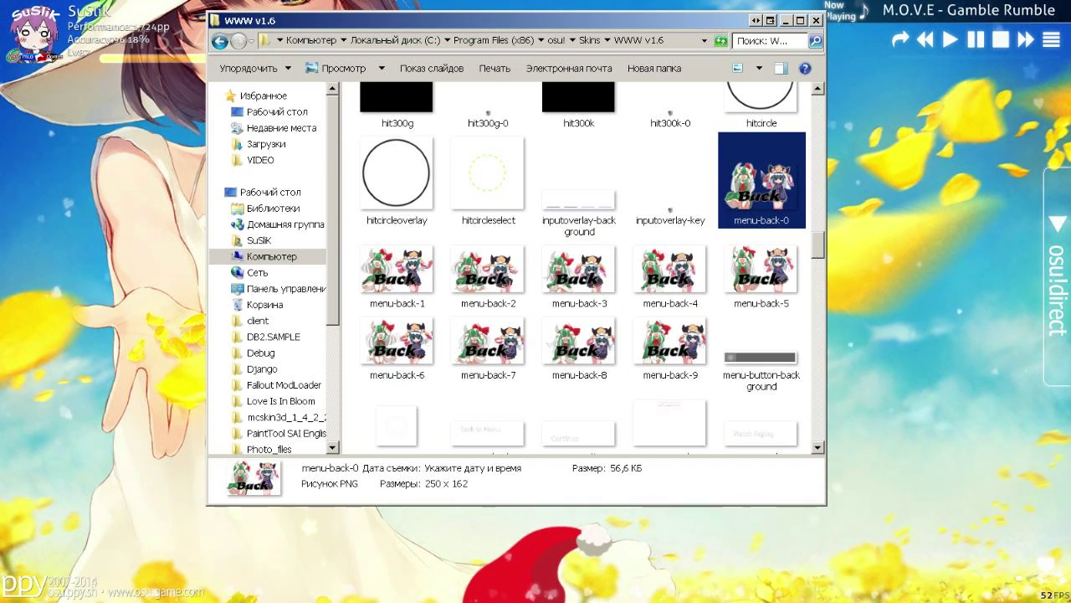
Open menu-back-0 in the image viewer, flip through the menu-back animation frames, and close the viewer
{"action": "key", "text": "Return"}
{"action": "key", "text": "Right"}
{"action": "key", "text": "Right"}
{"action": "key", "text": "Right"}
{"action": "key", "text": "Right"}
{"action": "key", "text": "Right"}
{"action": "key", "text": "Right"}
{"action": "key", "text": "Right"}
{"action": "key", "text": "Right"}
{"action": "key", "text": "Right"}
{"action": "key", "text": "Right"}
{"action": "key", "text": "Right"}
{"action": "key", "text": "Right"}
{"action": "key", "text": "Right"}
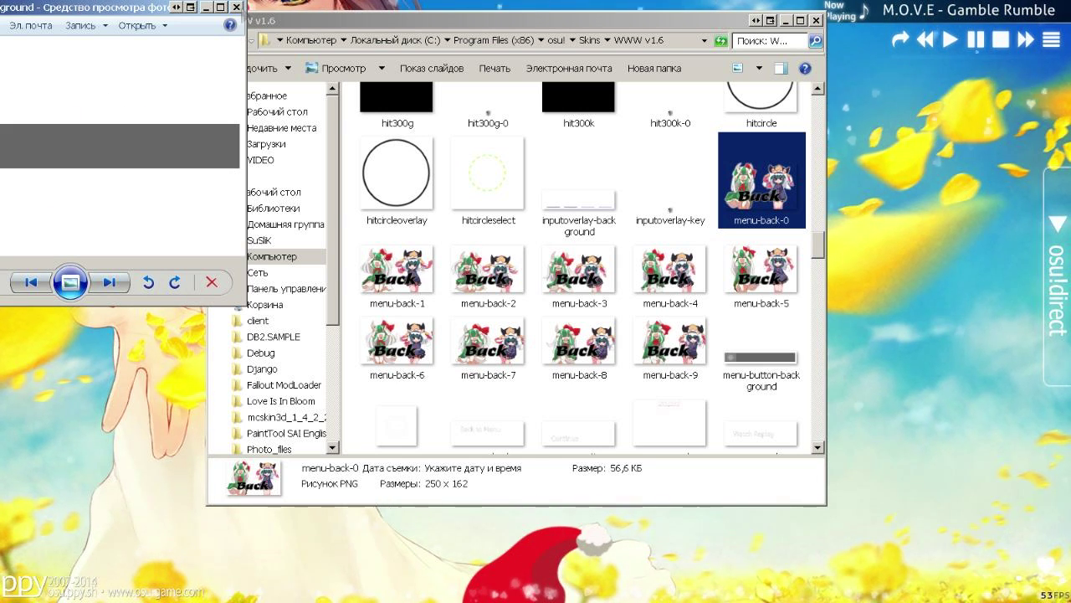
{"action": "key", "text": "Escape"}
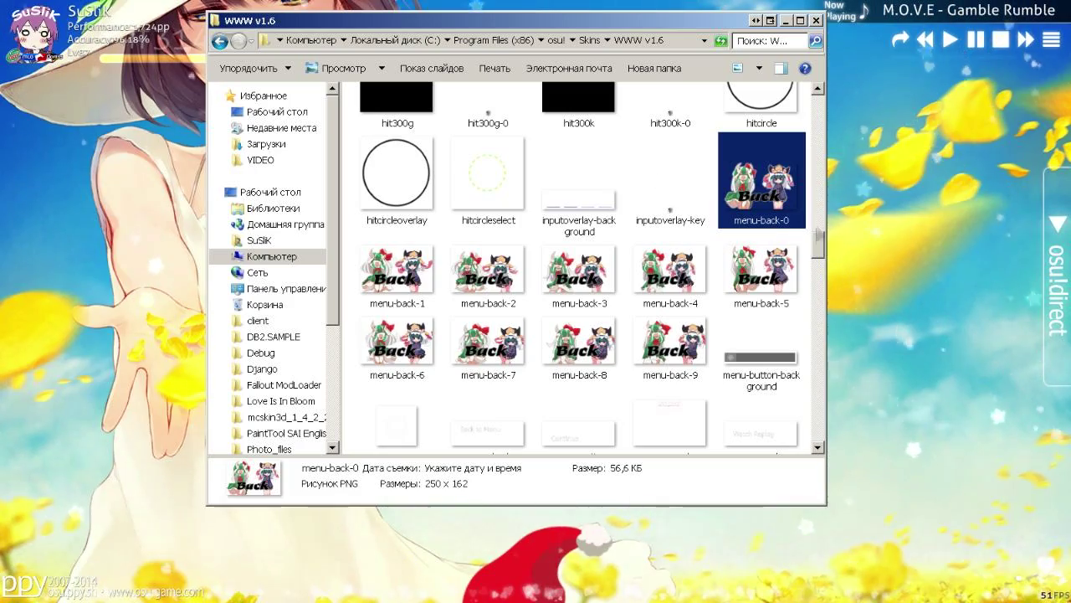
Find the skin configuration file in the WWW v1.6 folder, open it to view its settings, and close it
{"action": "scroll", "coordinate": [648, 226], "scroll_direction": "down", "scroll_amount": 15}
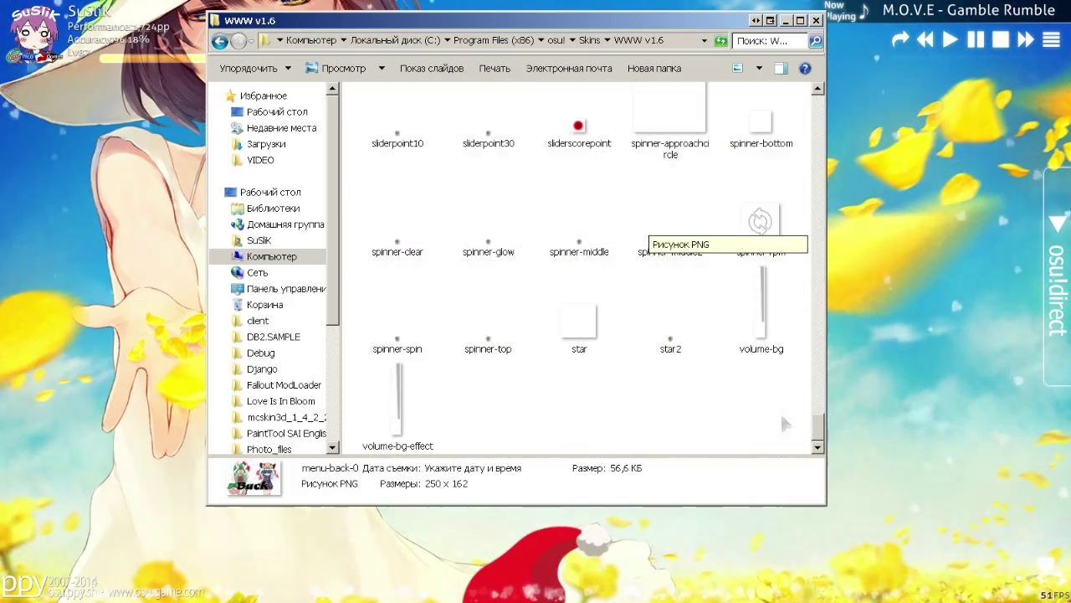
{"action": "scroll", "coordinate": [784, 422], "scroll_direction": "up", "scroll_amount": 10}
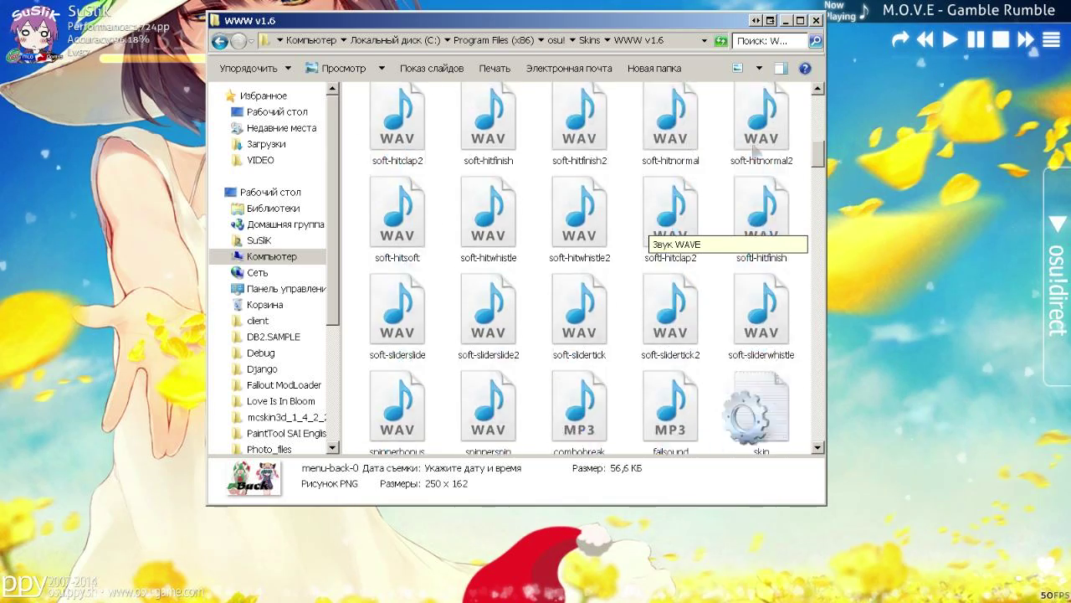
{"action": "scroll", "coordinate": [756, 150], "scroll_direction": "down", "scroll_amount": 6}
{"action": "scroll", "coordinate": [756, 151], "scroll_direction": "up", "scroll_amount": 4}
{"action": "double_click", "coordinate": [760, 172]}
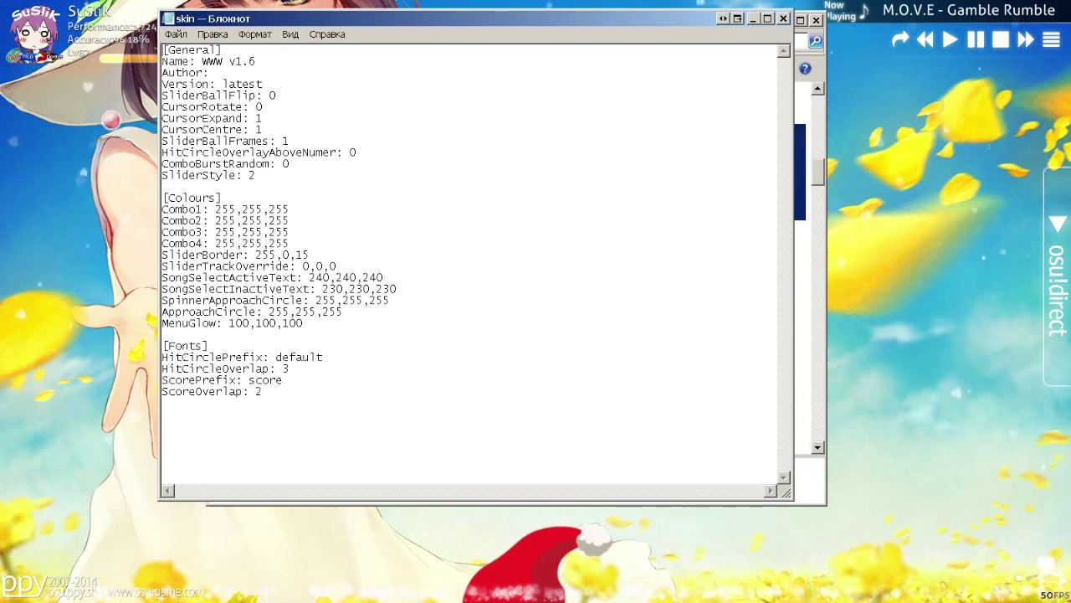
{"action": "left_click", "coordinate": [783, 18]}
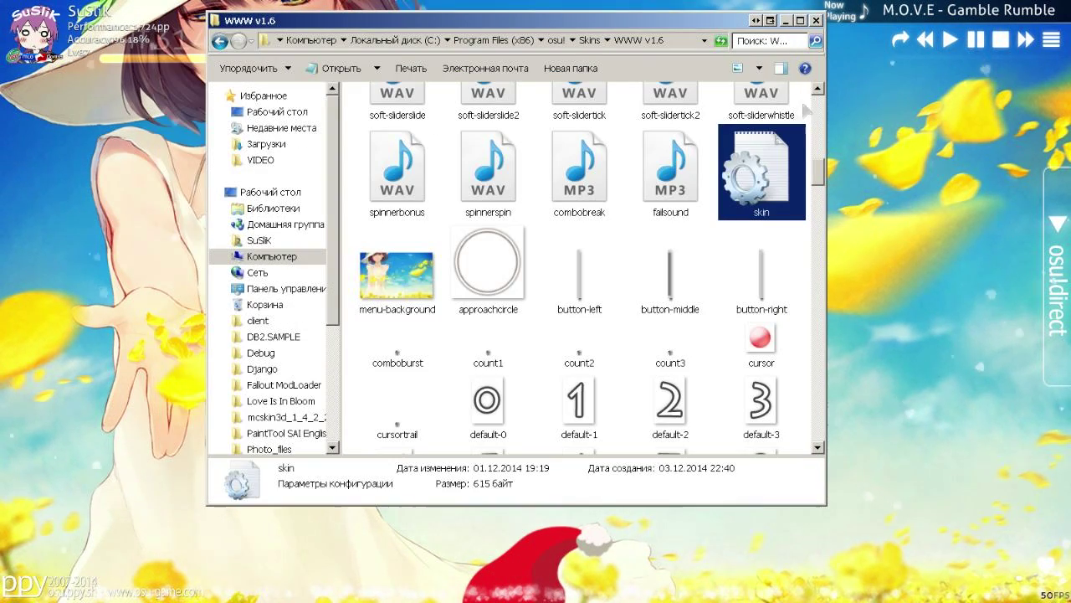
Locate the play-skip images in WWW v1.6, open play-skip-0, flip through the animation frames, and close the viewer
{"action": "scroll", "coordinate": [661, 159], "scroll_direction": "down", "scroll_amount": 15}
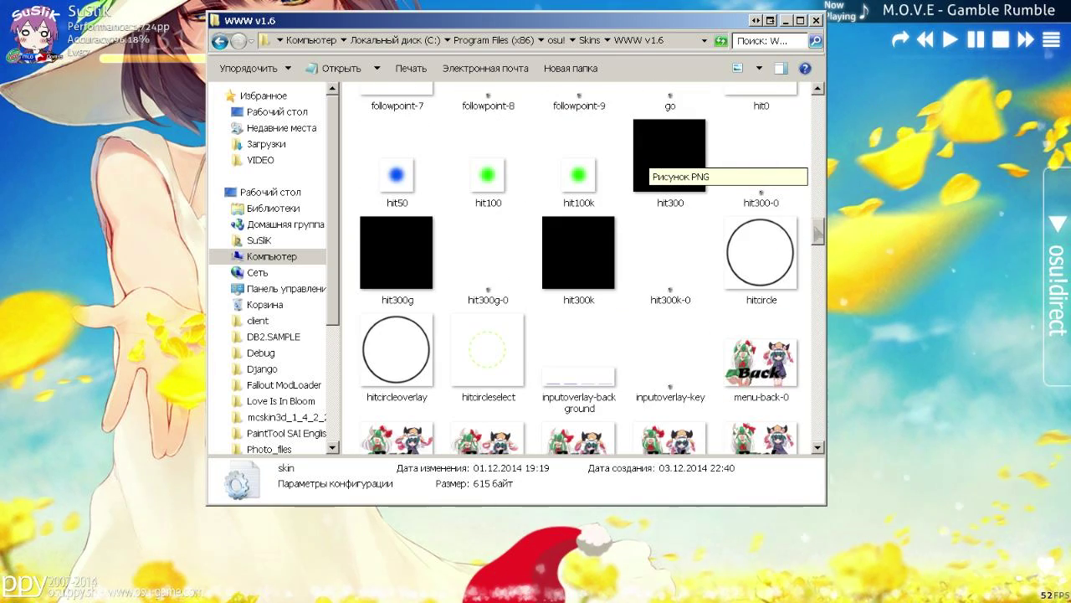
{"action": "scroll", "coordinate": [811, 251], "scroll_direction": "down", "scroll_amount": 3}
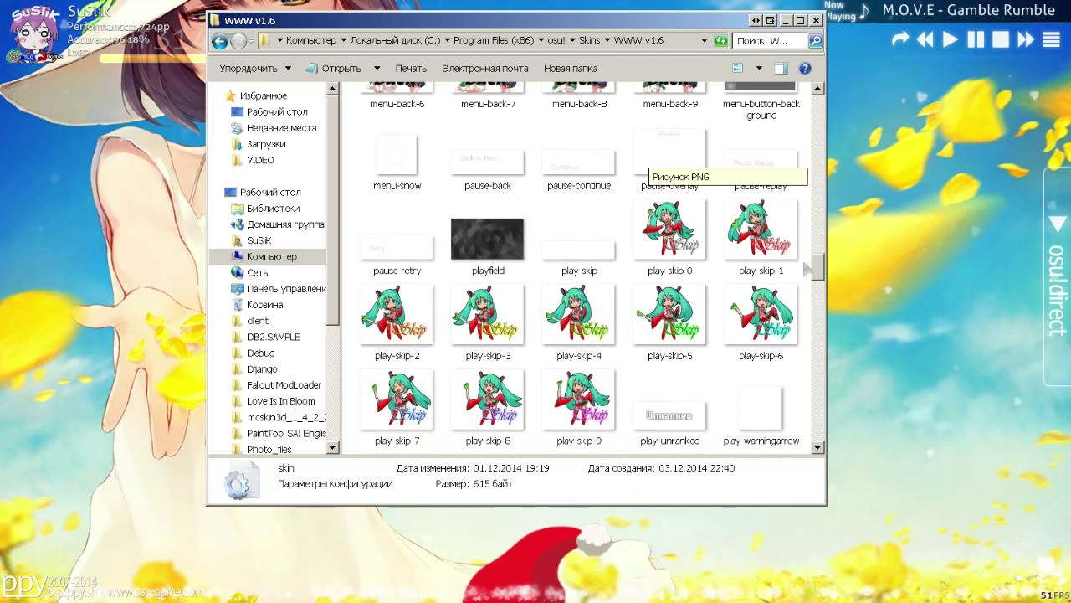
{"action": "double_click", "coordinate": [670, 236]}
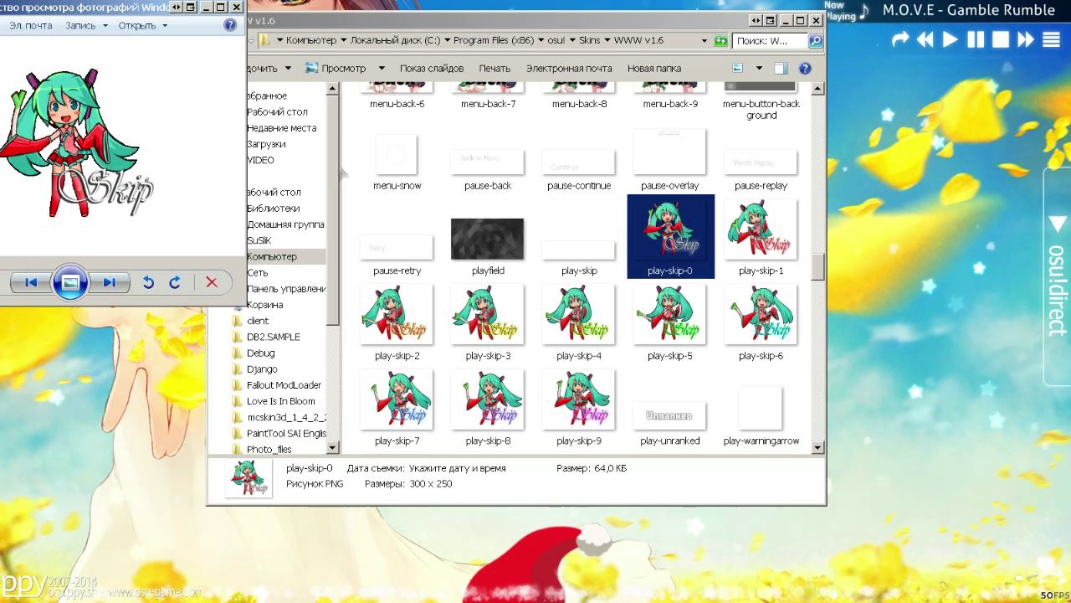
{"action": "key", "text": "Right"}
{"action": "key", "text": "Right"}
{"action": "key", "text": "Right"}
{"action": "key", "text": "Right"}
{"action": "key", "text": "Right"}
{"action": "key", "text": "Right"}
{"action": "key", "text": "Right"}
{"action": "key", "text": "Right"}
{"action": "key", "text": "Right"}
{"action": "key", "text": "Right"}
{"action": "key", "text": "Right"}
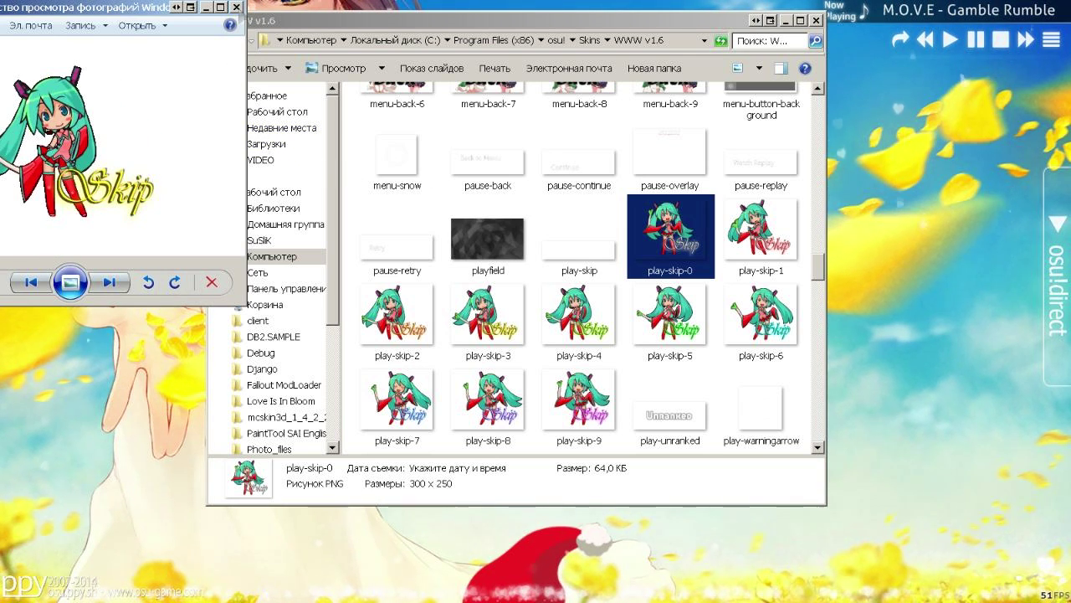
{"action": "left_click", "coordinate": [237, 8]}
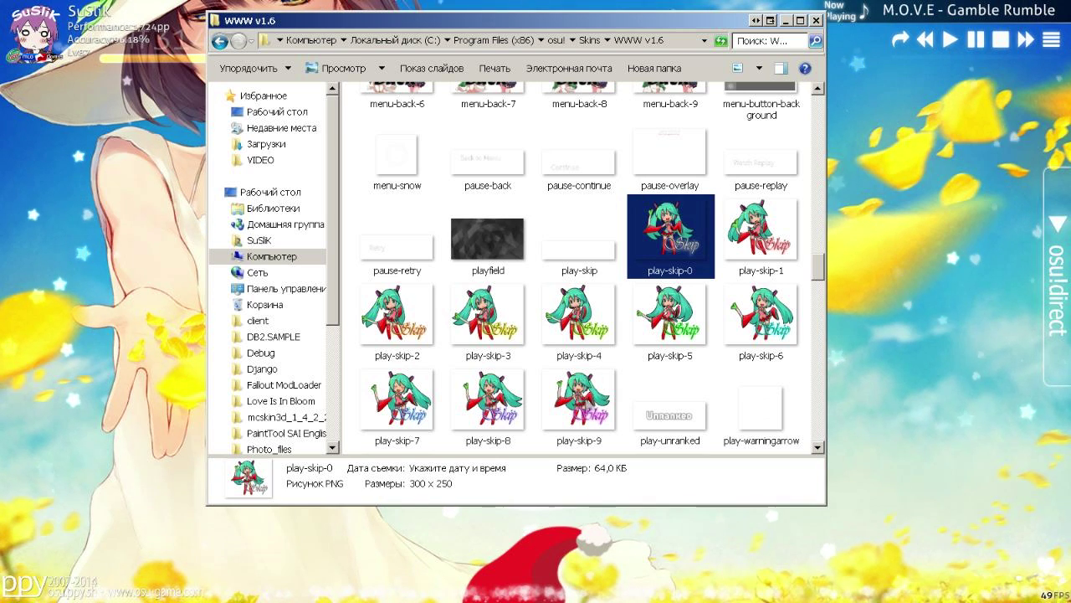
Copy play-skip-0 through play-skip-9 from WWW v1.6 into the shockedSuS! skin folder, replacing the existing files for all conflicts
{"action": "left_click", "coordinate": [579, 400], "text": "shift"}
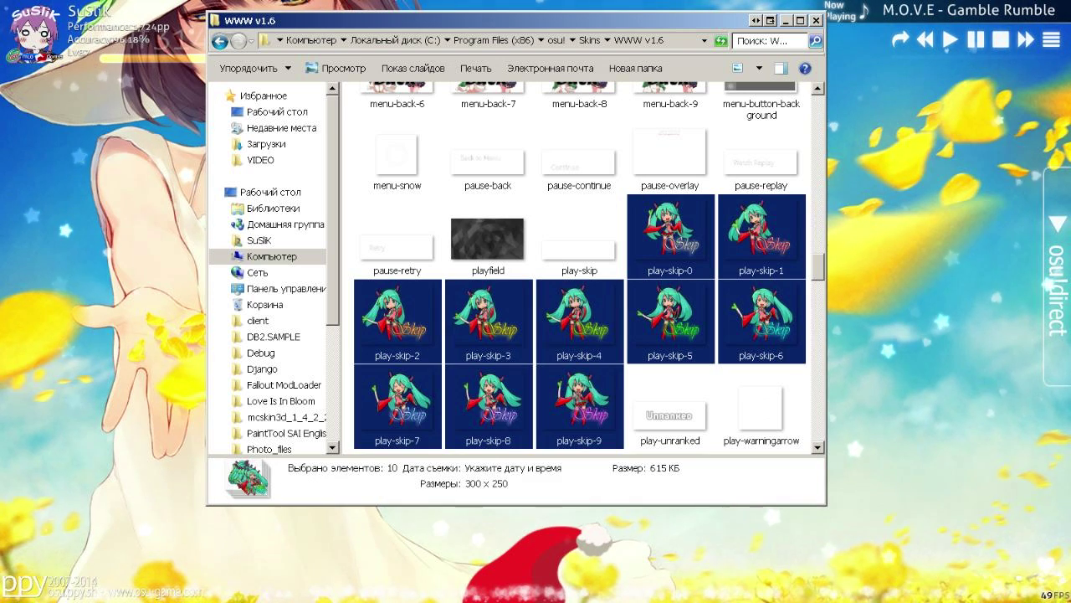
{"action": "left_click", "coordinate": [588, 41]}
{"action": "scroll", "coordinate": [435, 377], "scroll_direction": "down", "scroll_amount": 1}
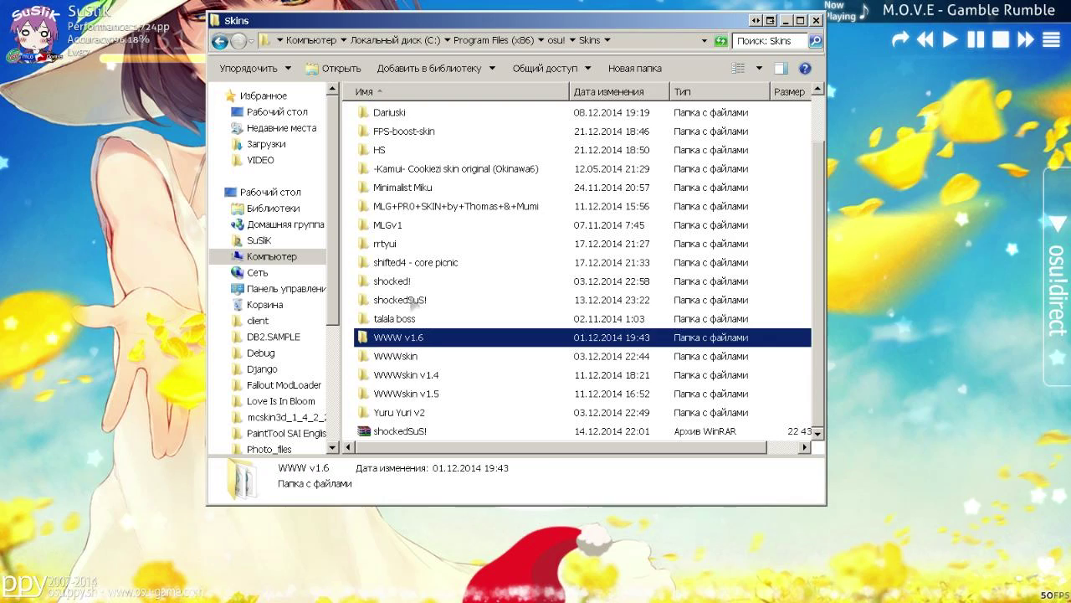
{"action": "double_click", "coordinate": [413, 301]}
{"action": "left_click", "coordinate": [542, 259]}
{"action": "left_click", "coordinate": [530, 311]}
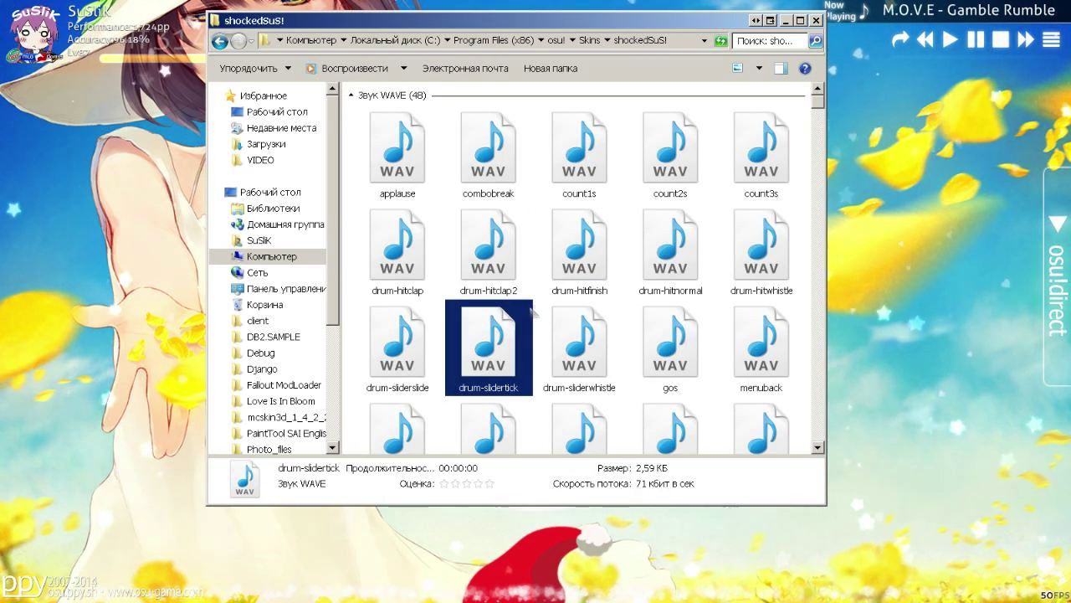
{"action": "left_click", "coordinate": [538, 311]}
{"action": "key", "text": "ctrl+v"}
{"action": "left_click", "coordinate": [423, 425]}
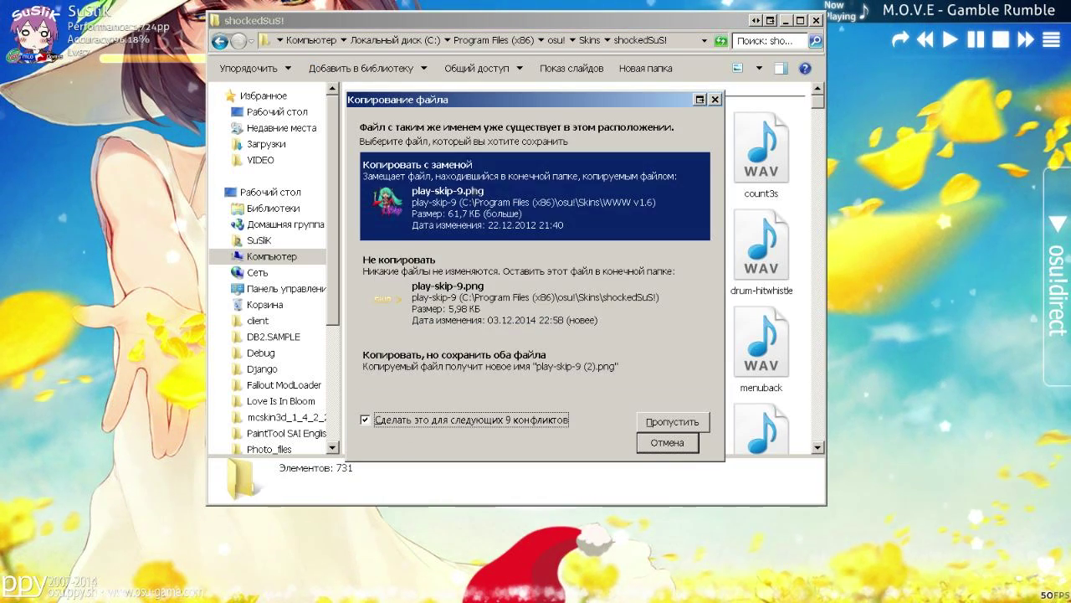
{"action": "left_click", "coordinate": [535, 201]}
{"action": "left_click", "coordinate": [615, 200]}
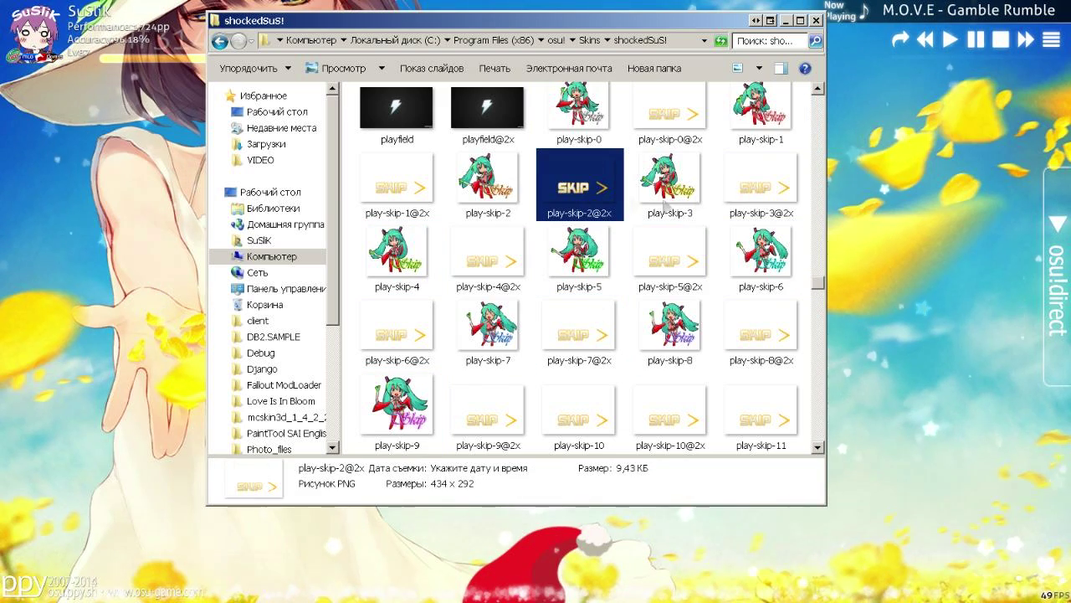
Examine the replaced play-skip frames and the remaining numbered play-skip images in the shockedSuS! folder
{"action": "scroll", "coordinate": [653, 276], "scroll_direction": "up", "scroll_amount": 1}
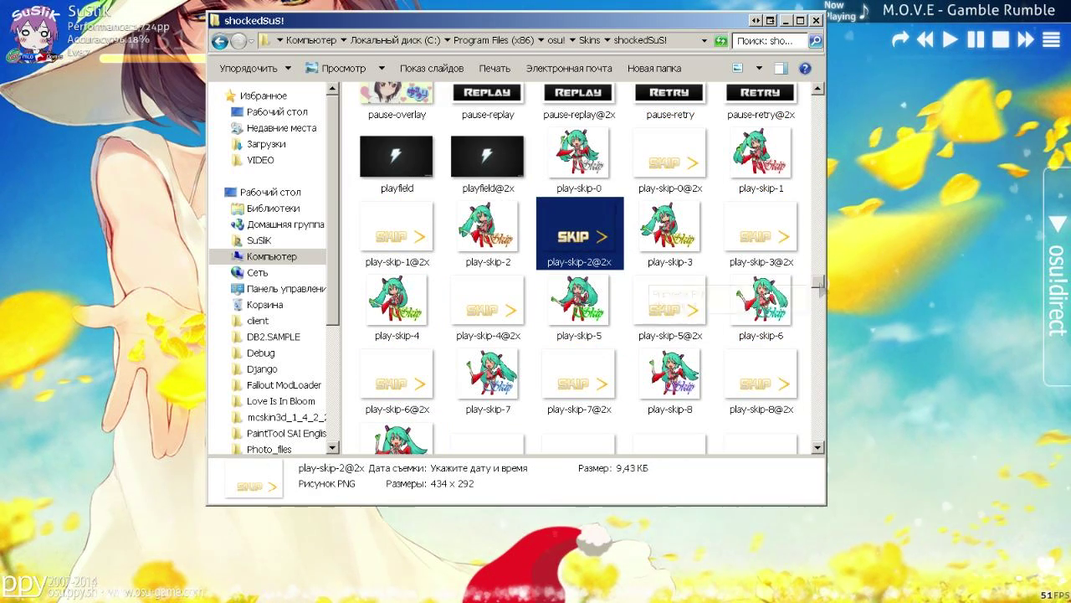
{"action": "scroll", "coordinate": [645, 276], "scroll_direction": "up", "scroll_amount": 4}
{"action": "scroll", "coordinate": [644, 277], "scroll_direction": "down", "scroll_amount": 4}
{"action": "scroll", "coordinate": [644, 276], "scroll_direction": "up", "scroll_amount": 4}
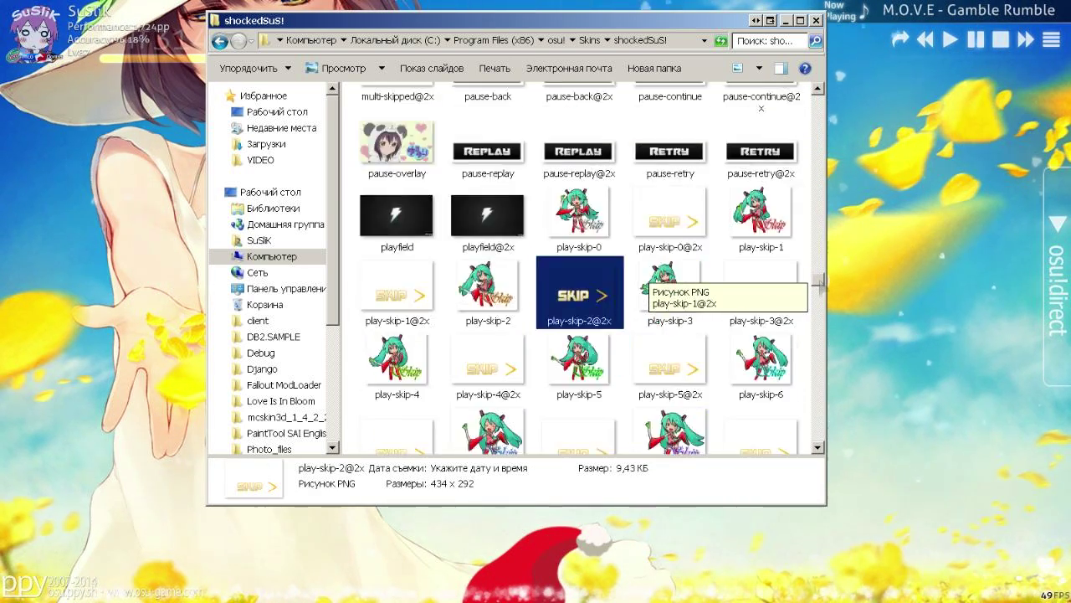
{"action": "scroll", "coordinate": [645, 276], "scroll_direction": "down", "scroll_amount": 6}
{"action": "scroll", "coordinate": [648, 276], "scroll_direction": "down", "scroll_amount": 20}
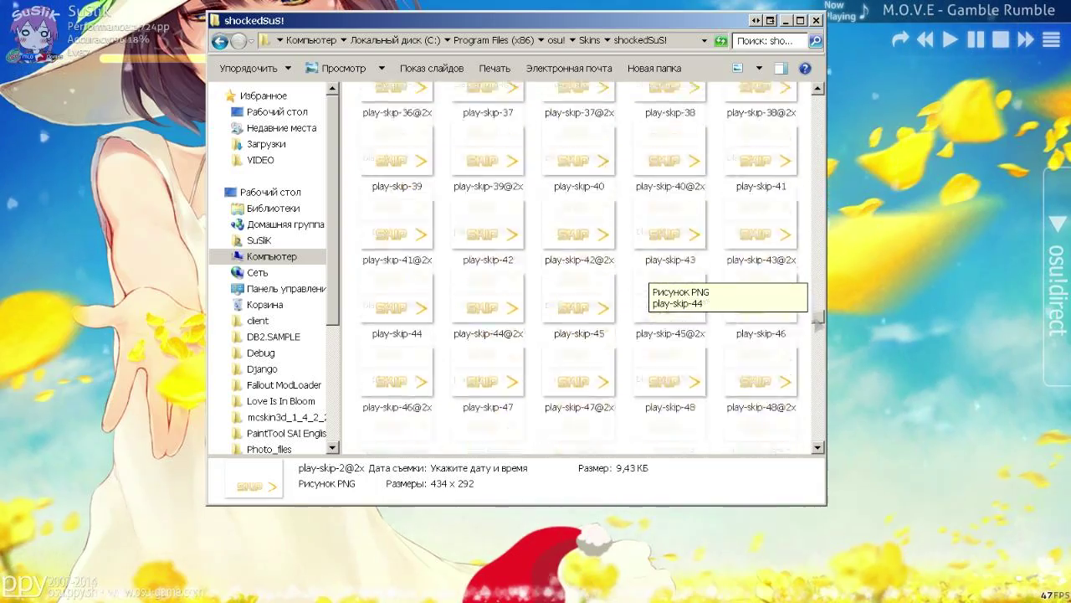
{"action": "scroll", "coordinate": [644, 276], "scroll_direction": "down", "scroll_amount": 8}
{"action": "scroll", "coordinate": [644, 276], "scroll_direction": "up", "scroll_amount": 20}
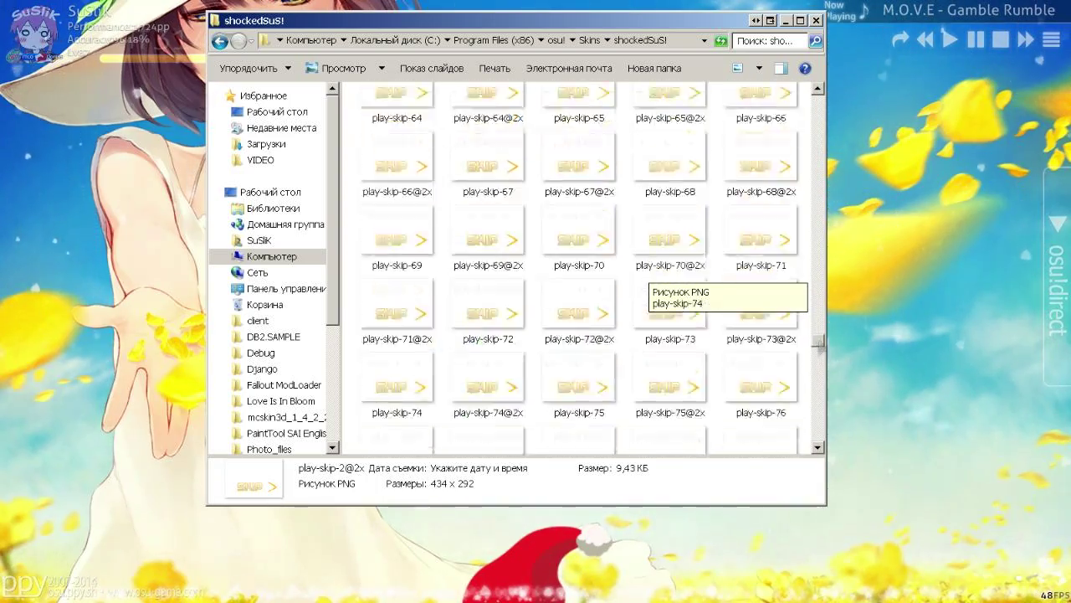
{"action": "scroll", "coordinate": [744, 285], "scroll_direction": "up", "scroll_amount": 5}
{"action": "scroll", "coordinate": [744, 284], "scroll_direction": "down", "scroll_amount": 3}
{"action": "key", "text": "shift+Delete"}
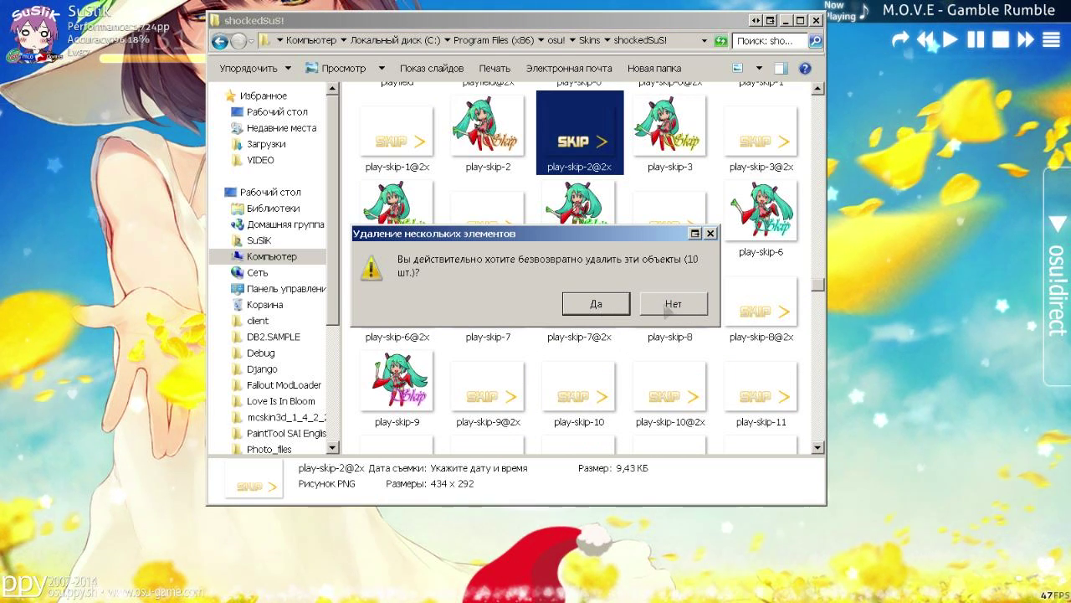
{"action": "left_click", "coordinate": [669, 308]}
{"action": "left_click", "coordinate": [616, 274]}
{"action": "left_click", "coordinate": [627, 264]}
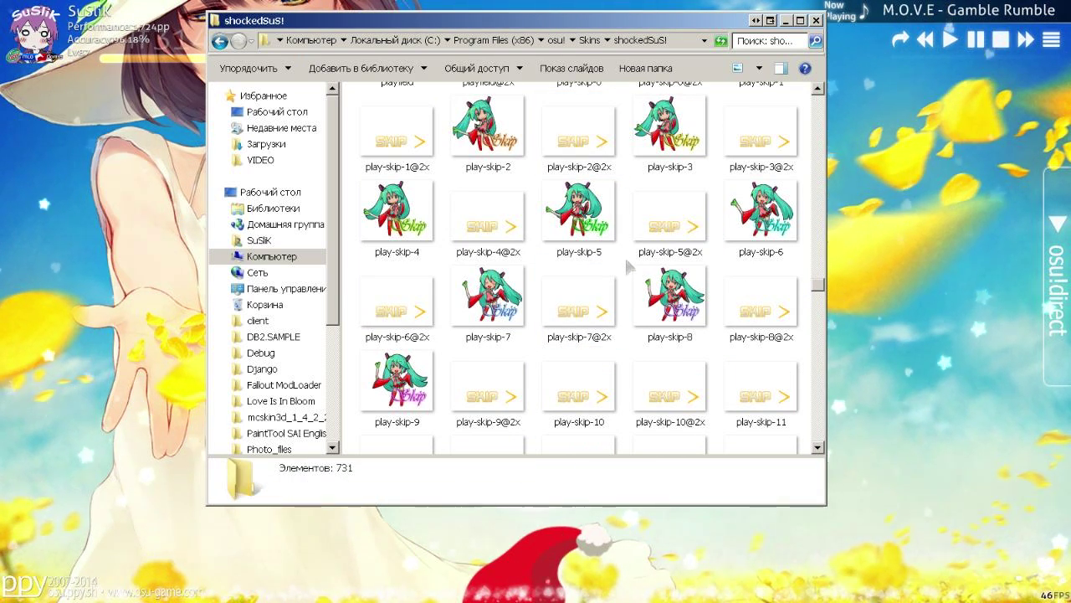
Return to the Skins folder, open the shocked! skin folder, and sort its files by type
{"action": "mouse_move", "coordinate": [816, 282]}
{"action": "left_mouse_down"}
{"action": "mouse_move", "coordinate": [817, 272]}
{"action": "mouse_move", "coordinate": [819, 297]}
{"action": "left_mouse_up"}
{"action": "scroll", "coordinate": [765, 252], "scroll_direction": "up", "scroll_amount": 3}
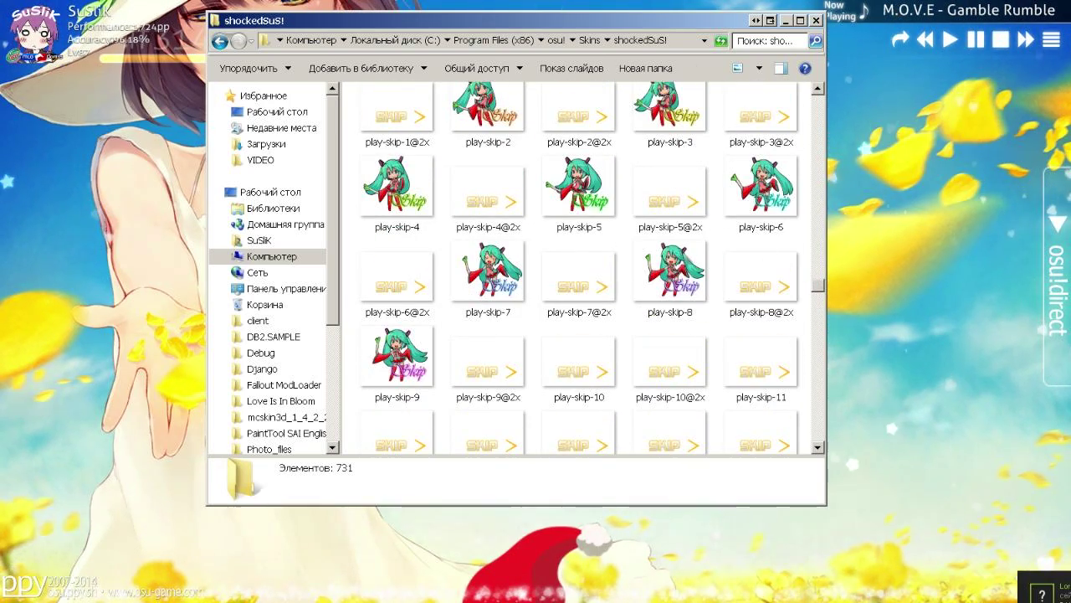
{"action": "scroll", "coordinate": [627, 248], "scroll_direction": "up", "scroll_amount": 2}
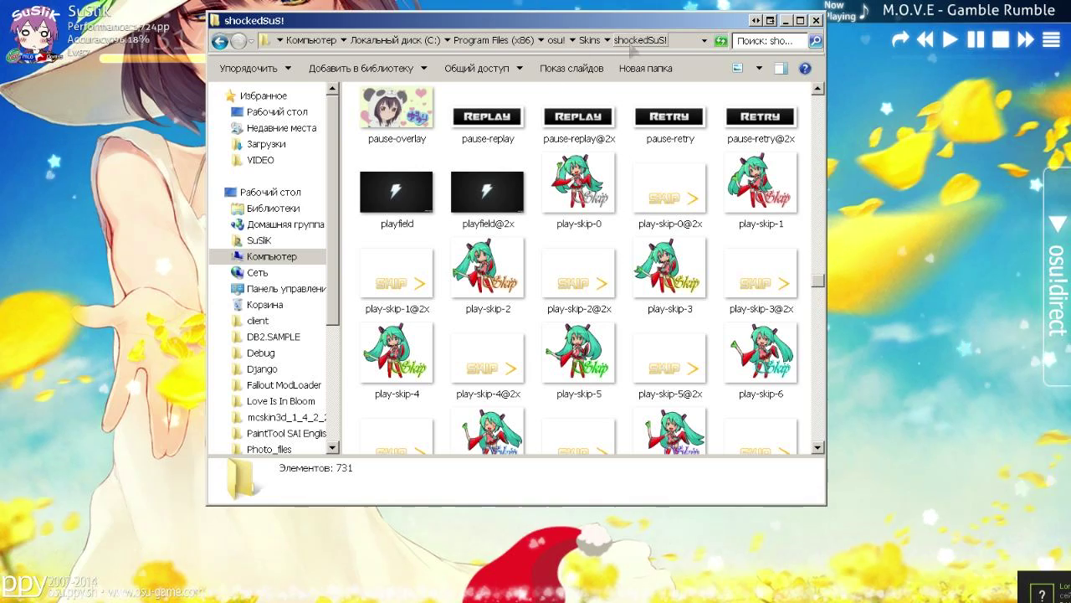
{"action": "left_click", "coordinate": [589, 40]}
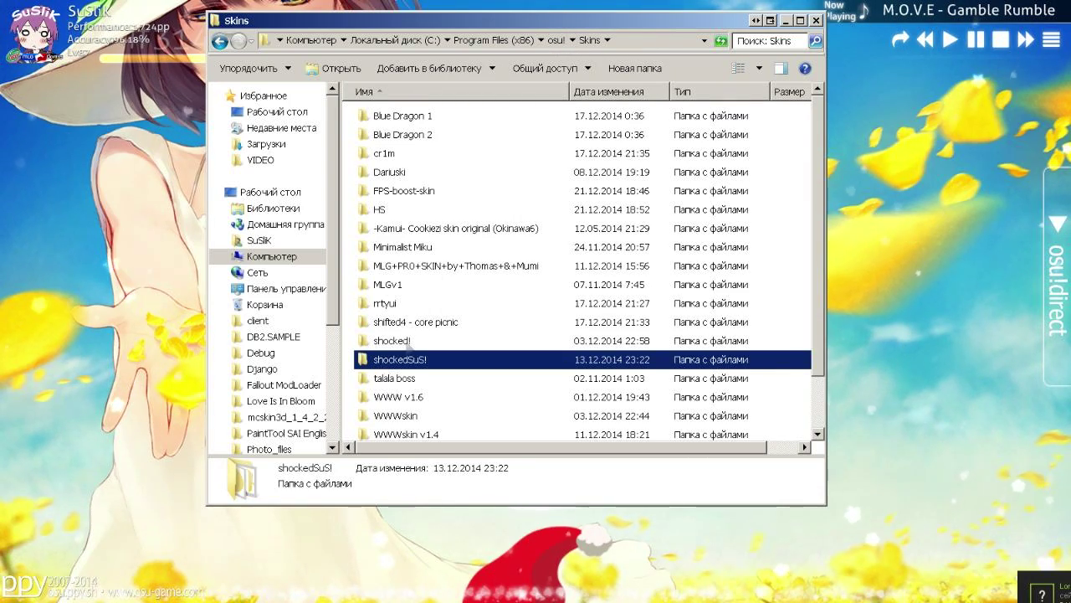
{"action": "double_click", "coordinate": [394, 340]}
{"action": "scroll", "coordinate": [649, 91], "scroll_direction": "down", "scroll_amount": 10}
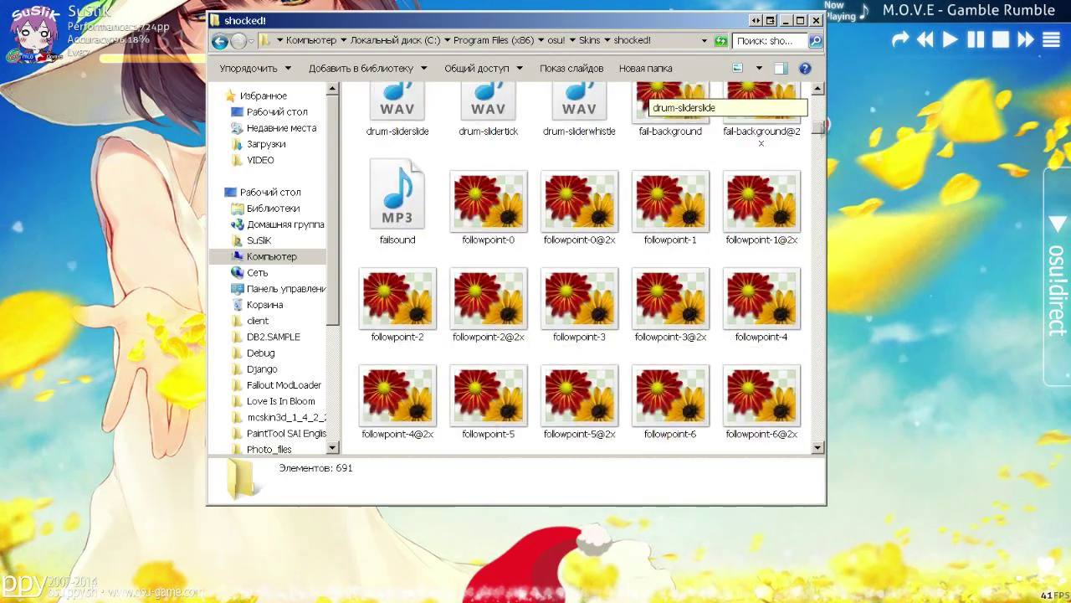
{"action": "scroll", "coordinate": [661, 150], "scroll_direction": "up", "scroll_amount": 6}
{"action": "right_click", "coordinate": [626, 249]}
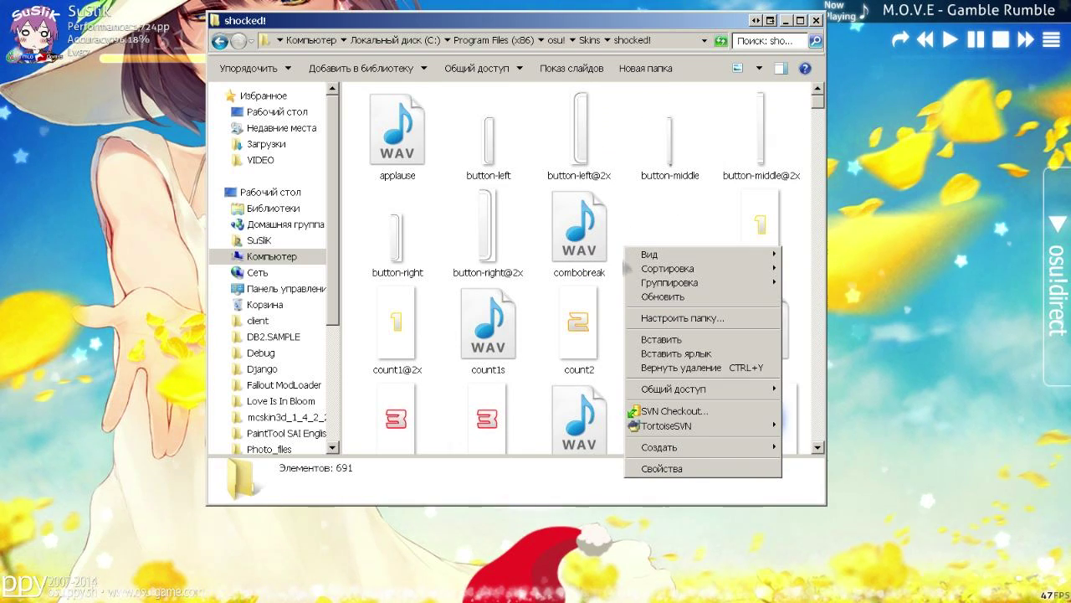
{"action": "mouse_move", "coordinate": [712, 275]}
{"action": "left_click", "coordinate": [820, 298]}
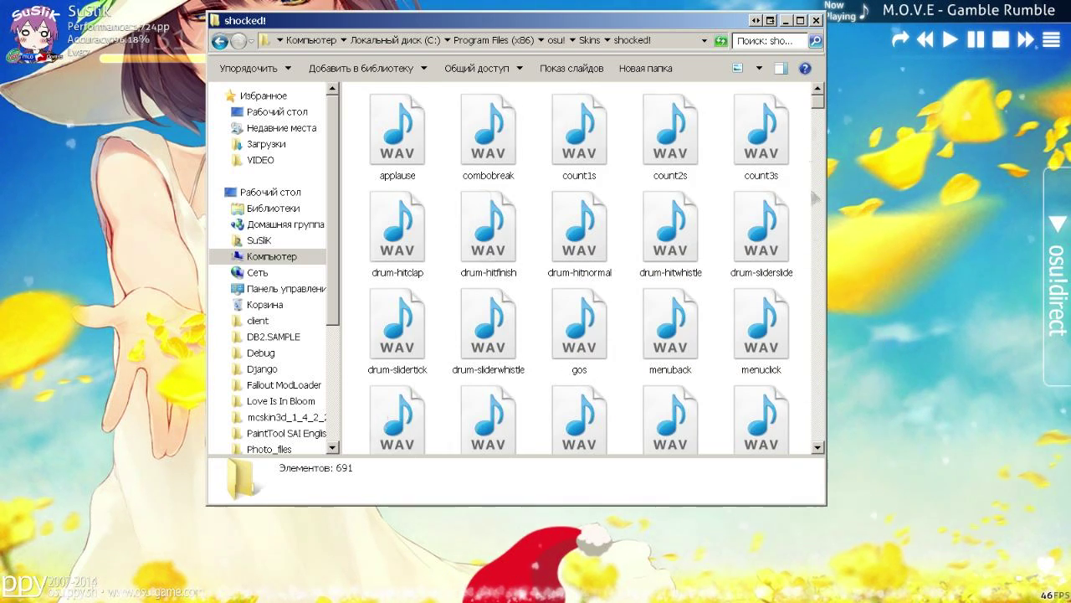
Copy play-skip-0 through play-skip-9@2x from shocked! into the shockedSuS! folder, replacing the existing files for all conflicts
{"action": "left_click_drag", "start_coordinate": [817, 104], "coordinate": [819, 269]}
{"action": "left_click", "coordinate": [688, 194]}
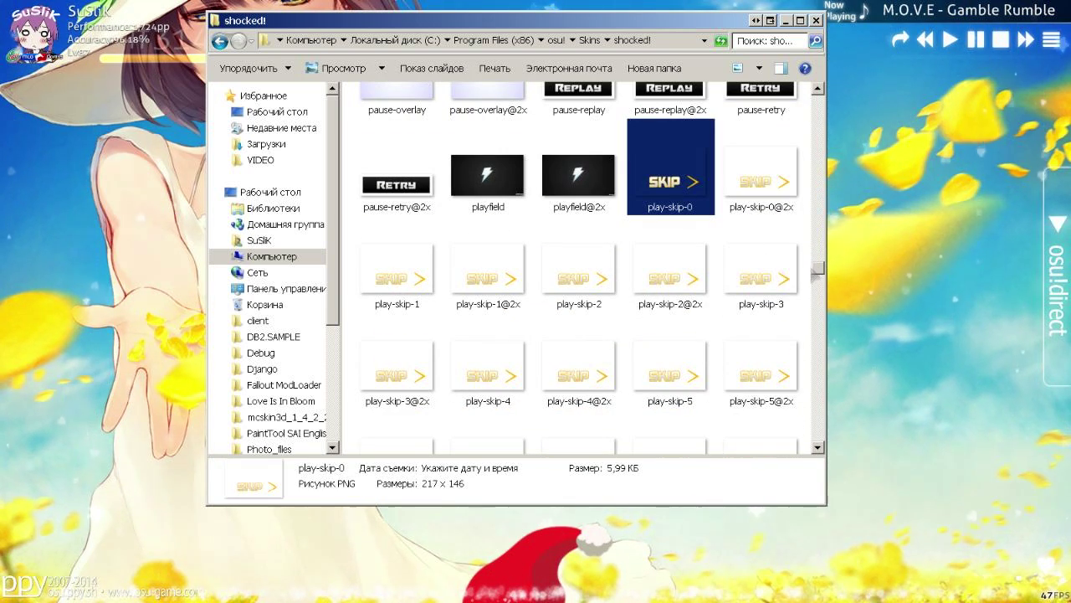
{"action": "scroll", "coordinate": [669, 268], "scroll_direction": "down", "scroll_amount": 5}
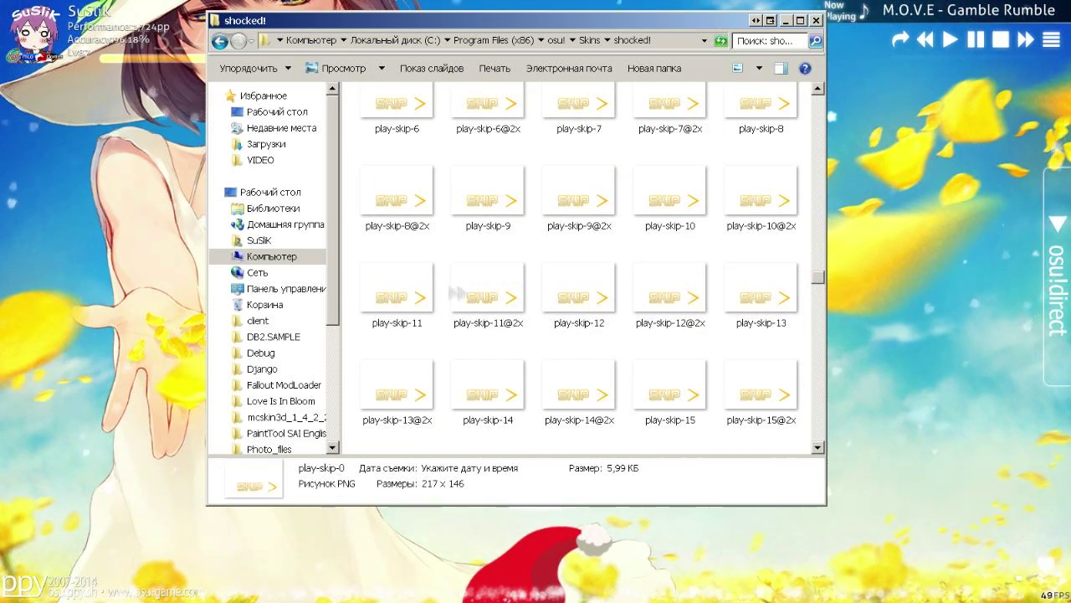
{"action": "left_click", "coordinate": [584, 200], "text": "shift"}
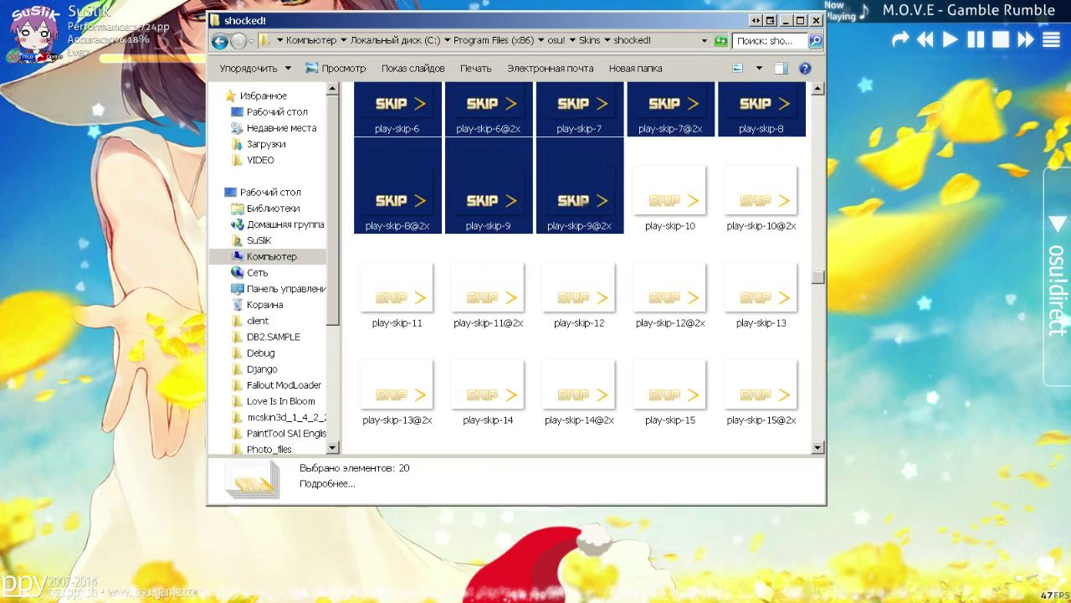
{"action": "key", "text": "BackSpace"}
{"action": "double_click", "coordinate": [427, 358]}
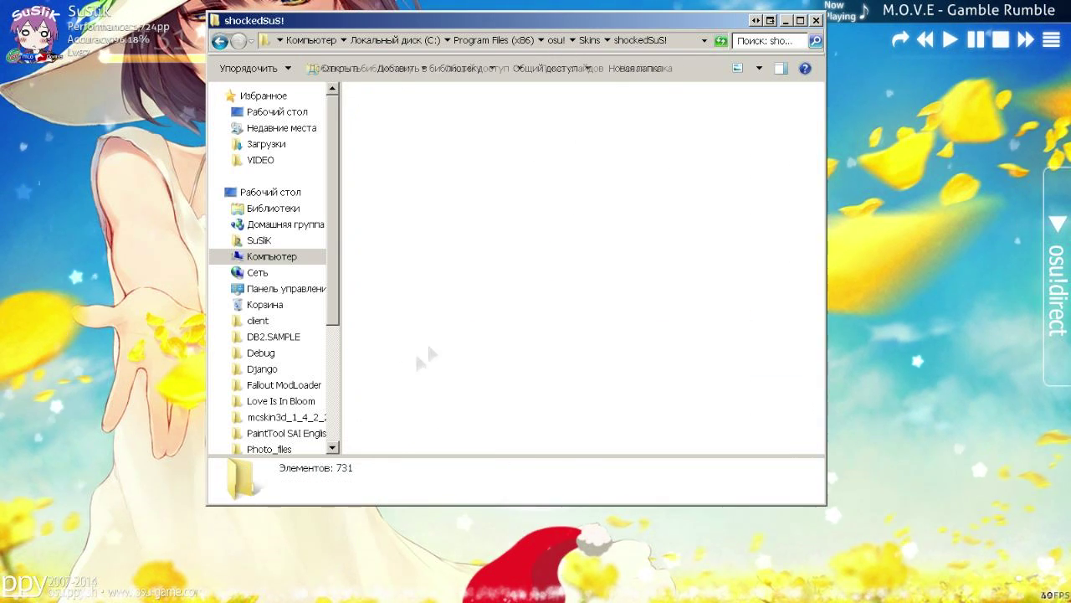
{"action": "key", "text": "ctrl+v"}
{"action": "left_click", "coordinate": [366, 419]}
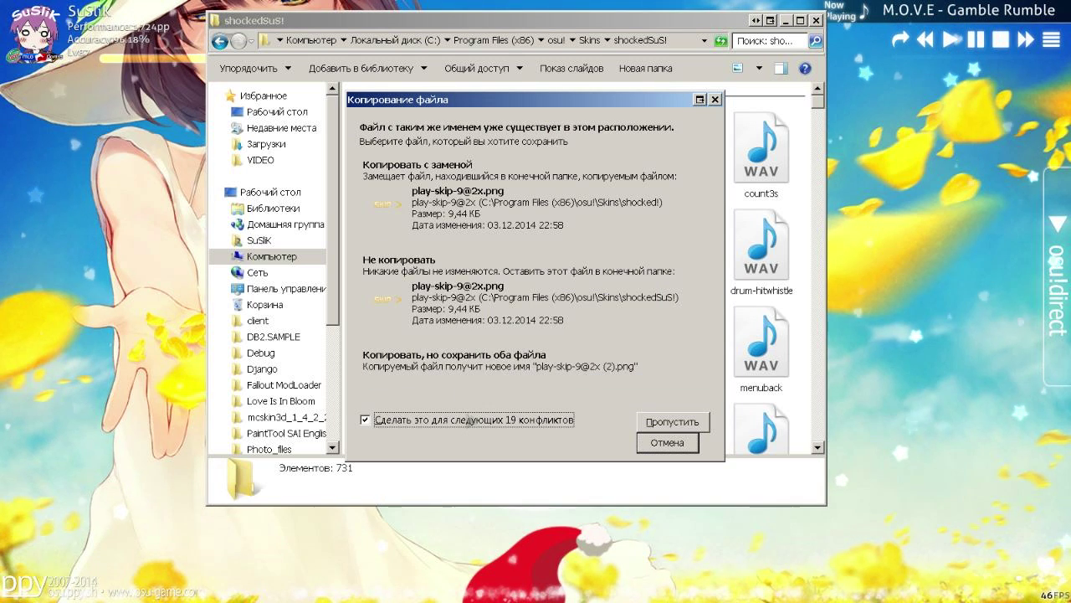
{"action": "left_click", "coordinate": [539, 192]}
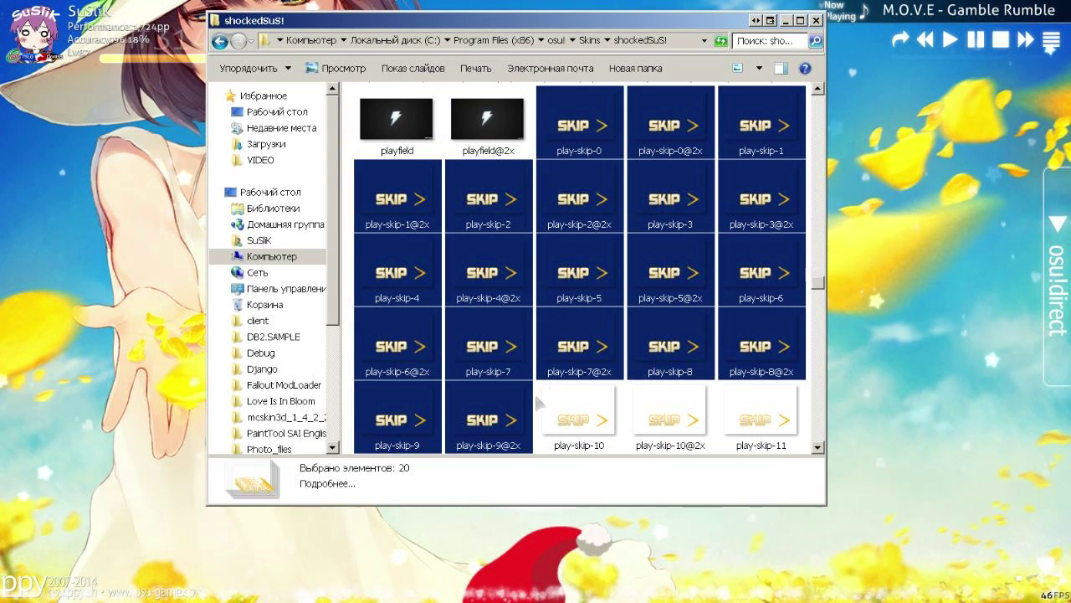
{"action": "left_click", "coordinate": [537, 402]}
{"action": "scroll", "coordinate": [622, 206], "scroll_direction": "up", "scroll_amount": 3}
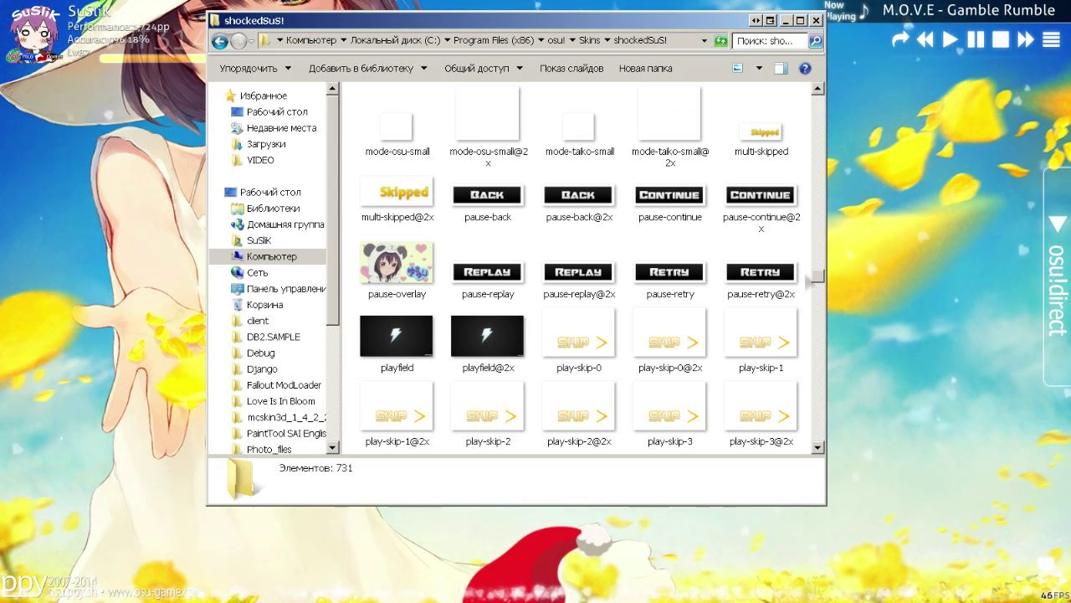
{"action": "scroll", "coordinate": [814, 282], "scroll_direction": "up", "scroll_amount": 3}
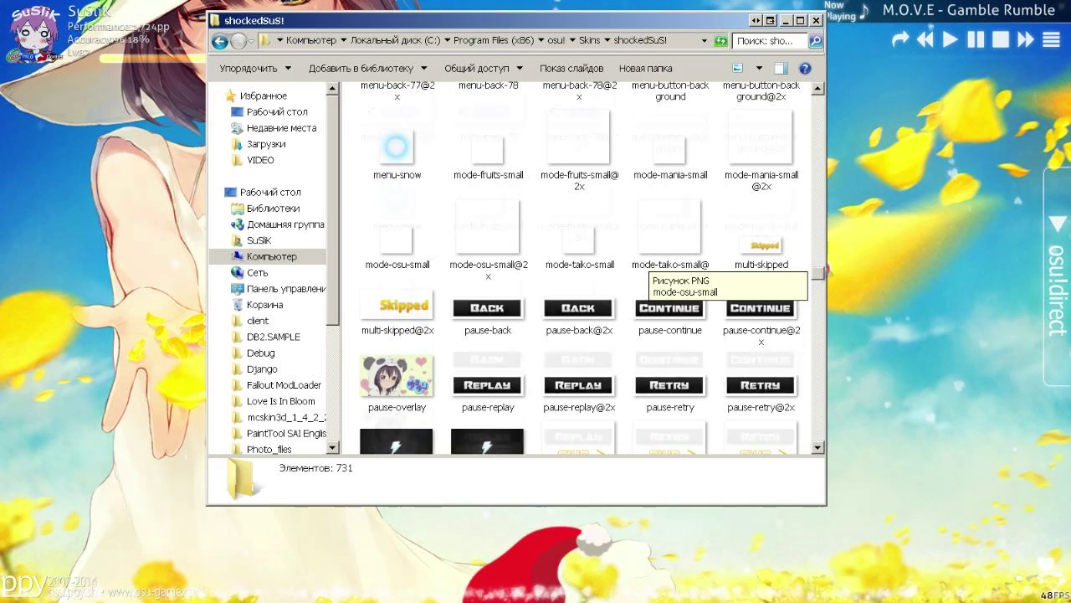
{"action": "scroll", "coordinate": [826, 269], "scroll_direction": "down", "scroll_amount": 2}
{"action": "scroll", "coordinate": [826, 269], "scroll_direction": "up", "scroll_amount": 2}
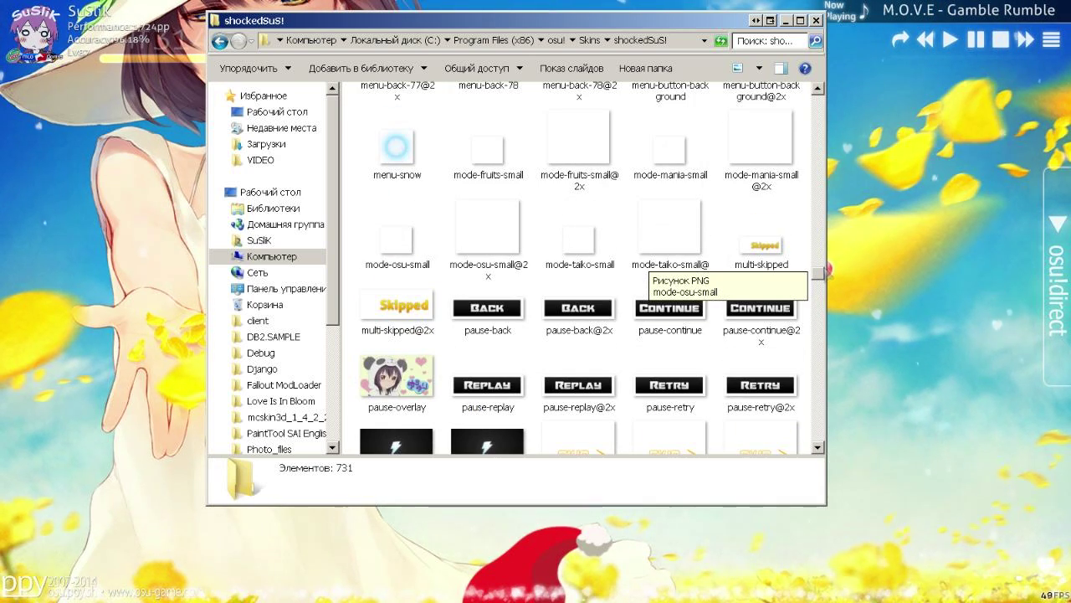
Switch to the osu! skin selection and preview the HS, Dariuski and cr1mzosu! skins
{"action": "left_click_drag", "start_coordinate": [829, 270], "coordinate": [829, 193]}
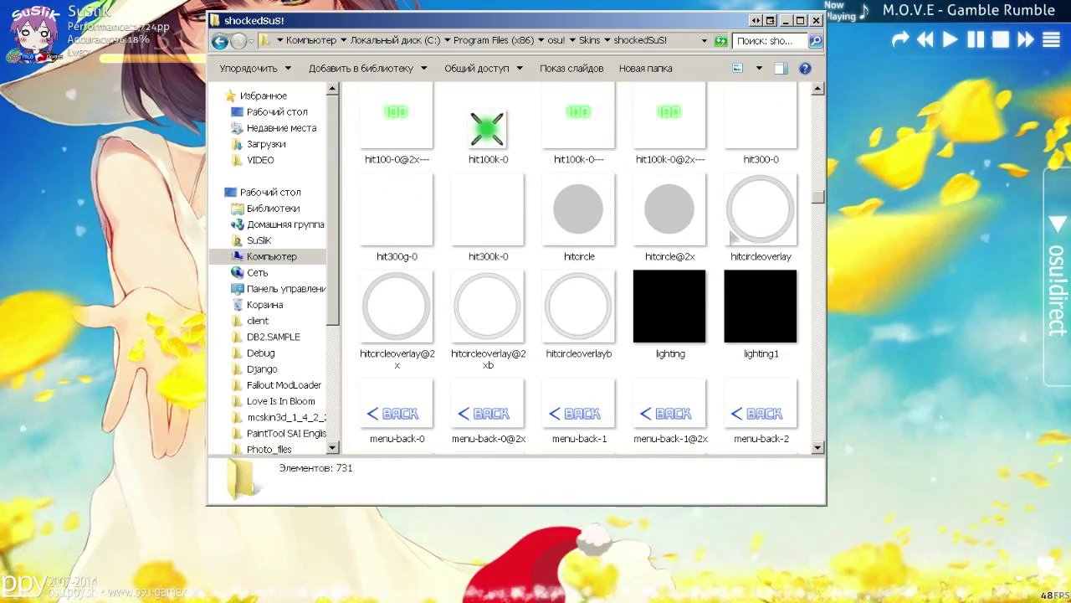
{"action": "left_click", "coordinate": [908, 336]}
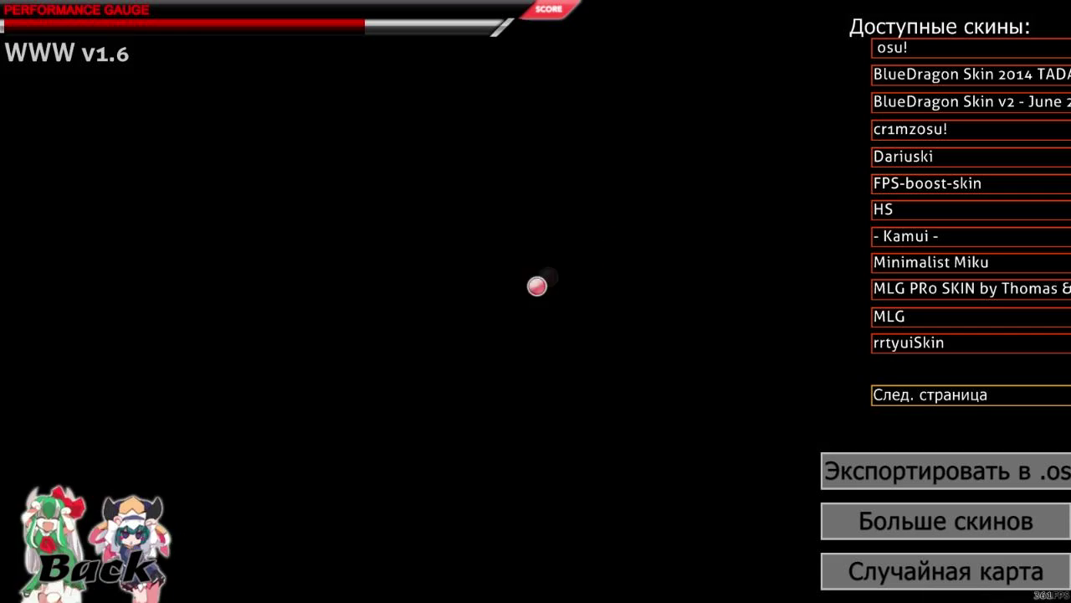
{"action": "left_click", "coordinate": [894, 206]}
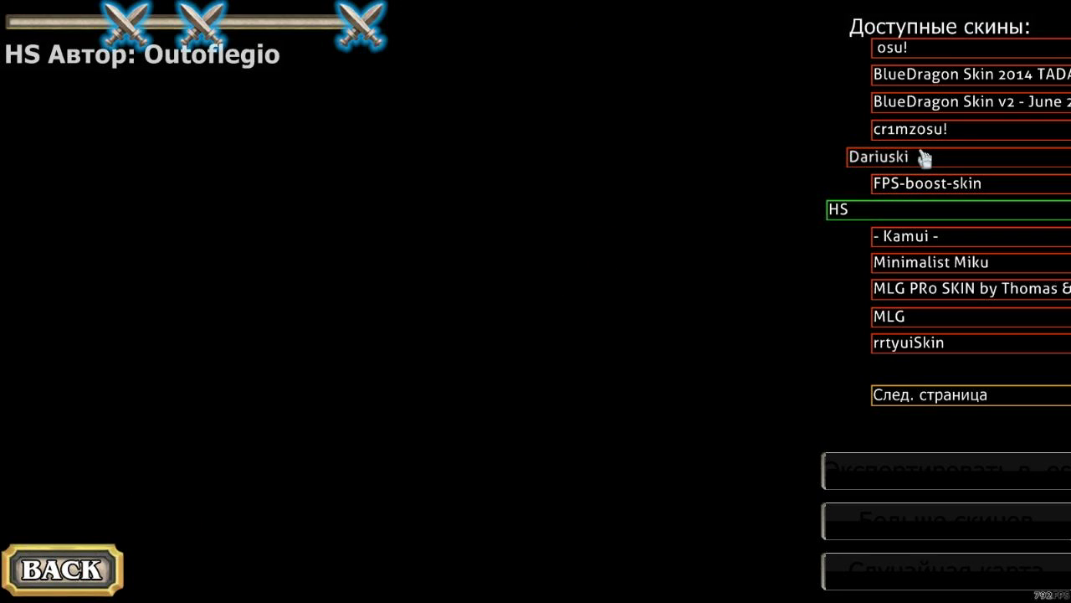
{"action": "left_click", "coordinate": [925, 157]}
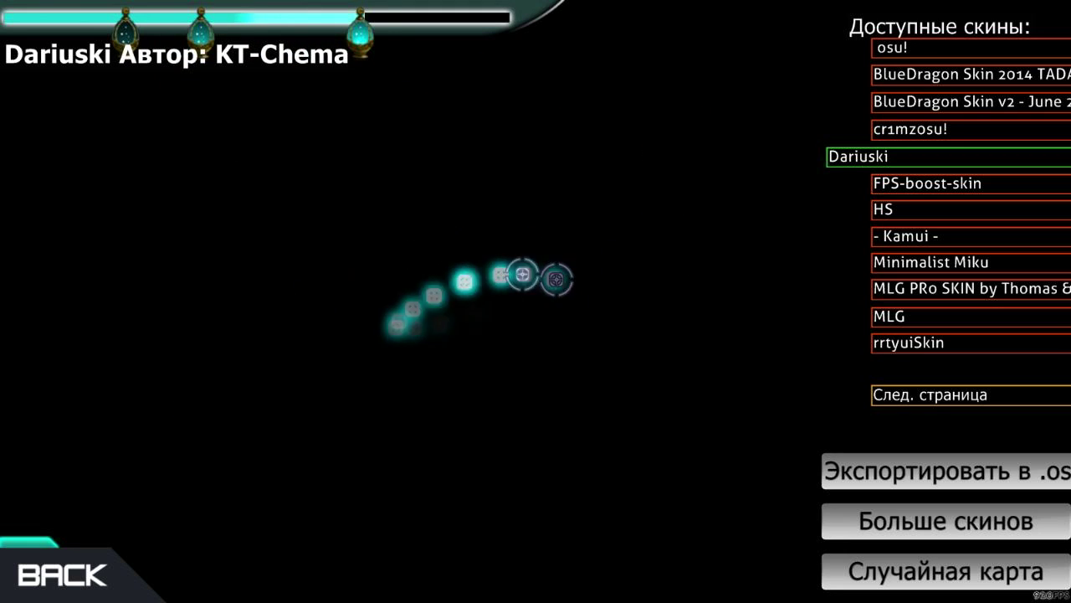
{"action": "left_click", "coordinate": [925, 128]}
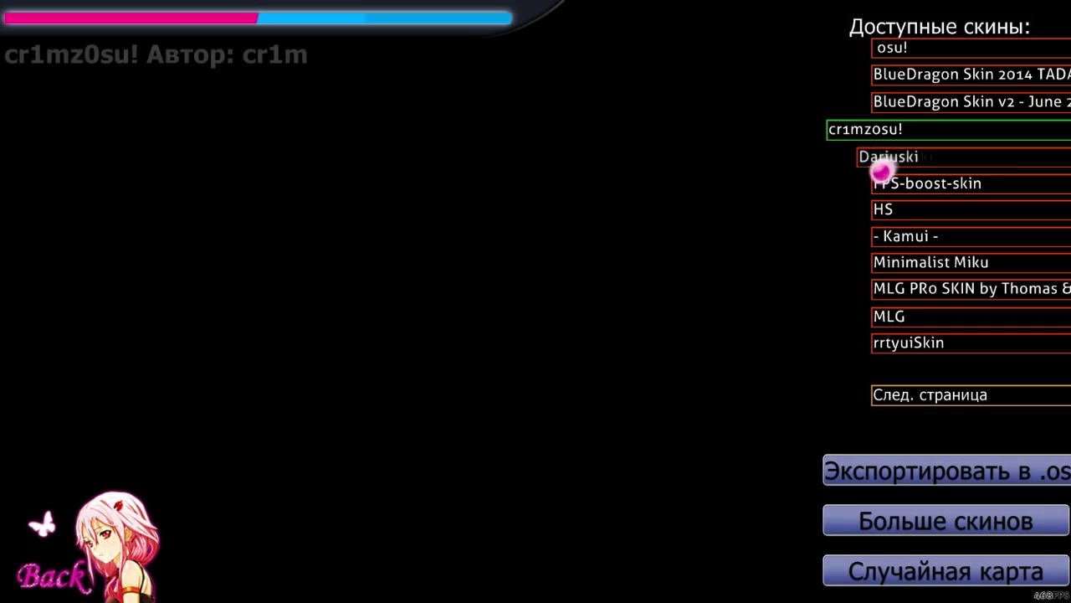
{"action": "left_click", "coordinate": [882, 157]}
{"action": "left_click", "coordinate": [878, 133]}
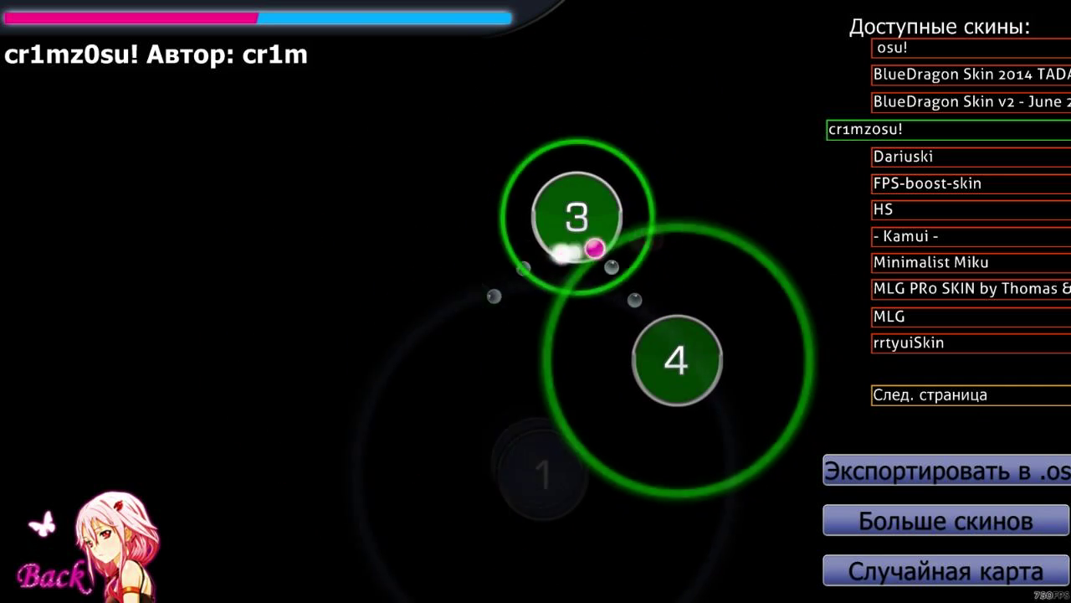
Preview the BlueDragon Skin v2 - June 2014 and MLG skins, select rrtyuiSkin, and leave the skin selection
{"action": "left_click", "coordinate": [920, 105]}
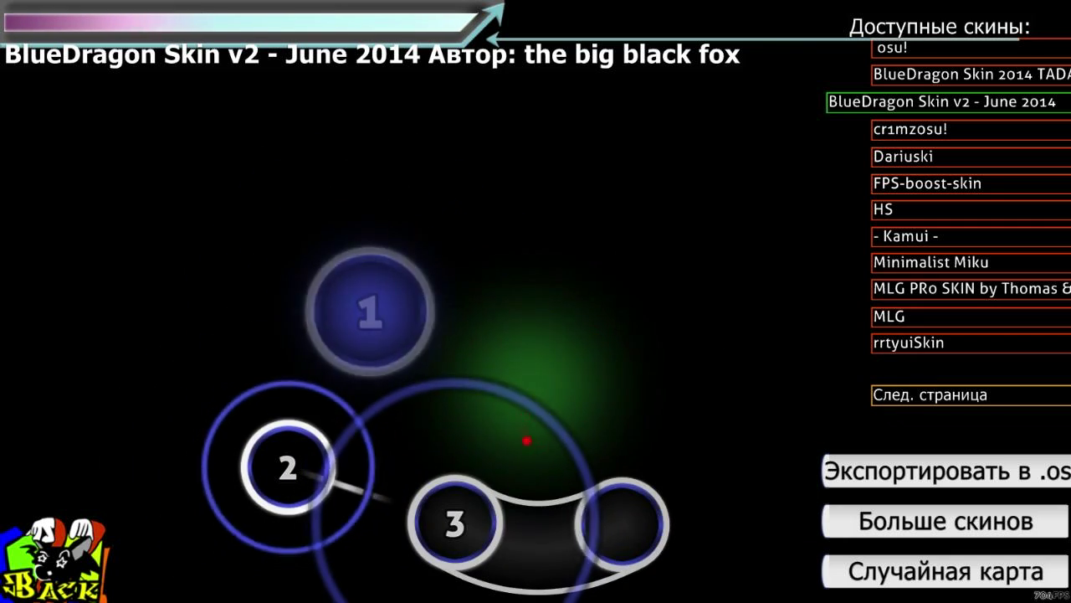
{"action": "left_click", "coordinate": [954, 320]}
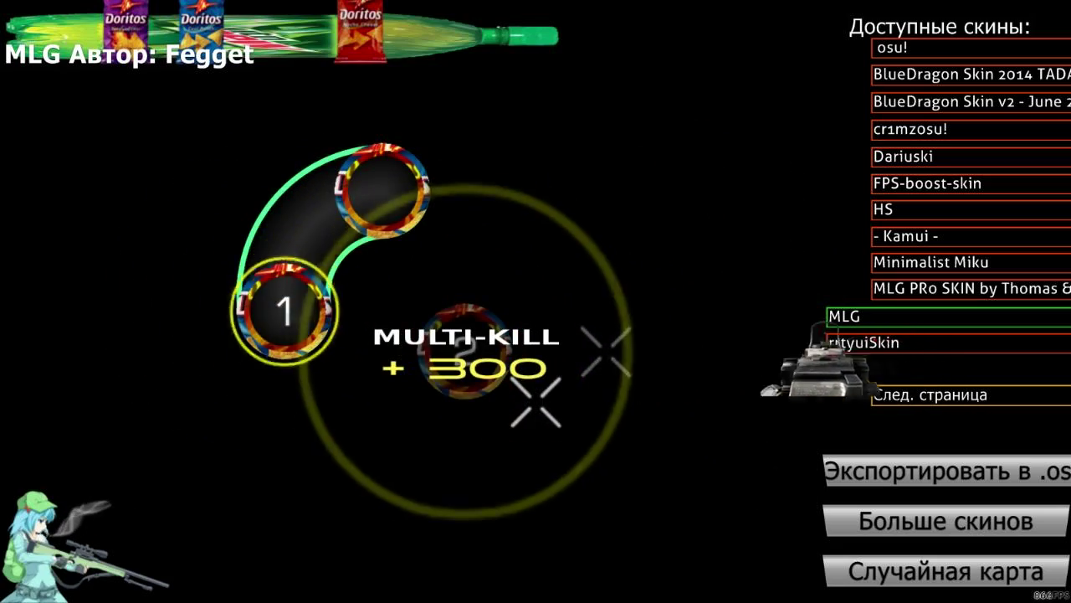
{"action": "left_click", "coordinate": [871, 343]}
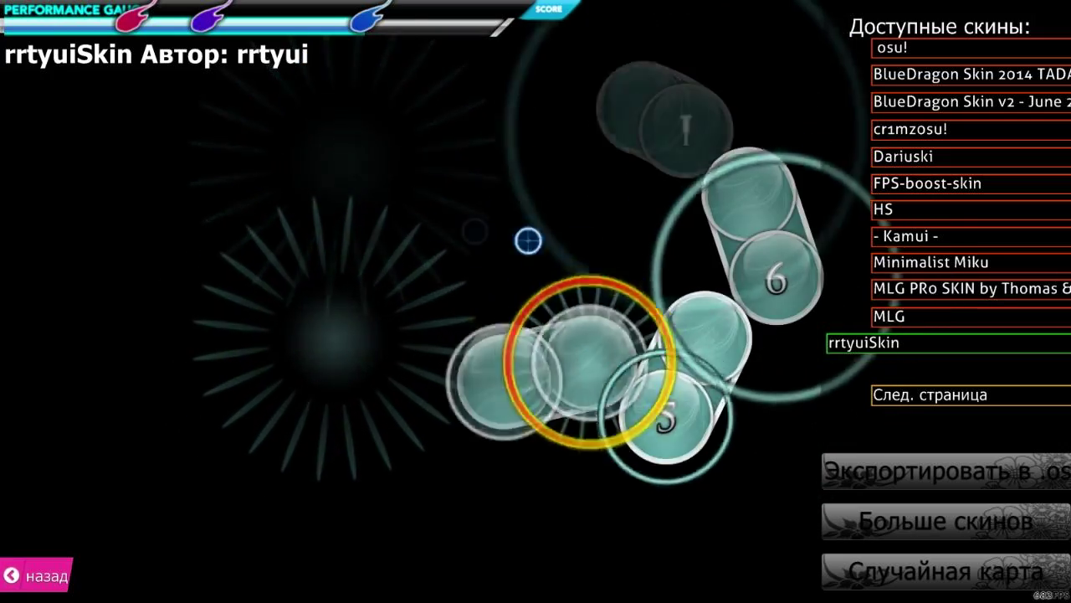
{"action": "left_click", "coordinate": [36, 575]}
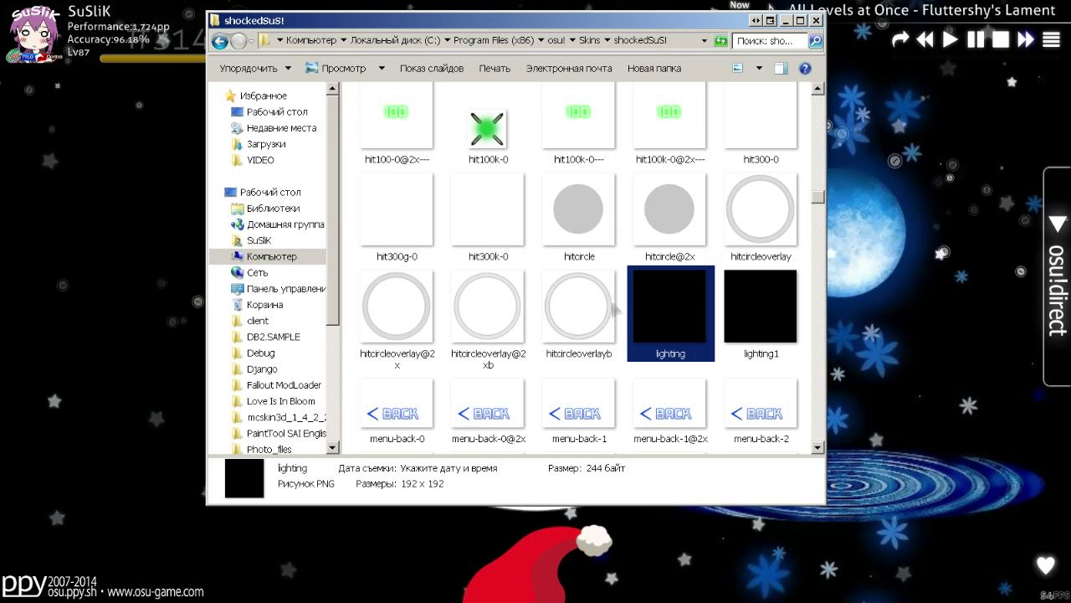
Examine the hit300g-0, hitcircleoverlayb and lighting images in the shockedSuS! folder
{"action": "left_click", "coordinate": [621, 306]}
{"action": "left_click", "coordinate": [487, 234]}
{"action": "left_click", "coordinate": [393, 238]}
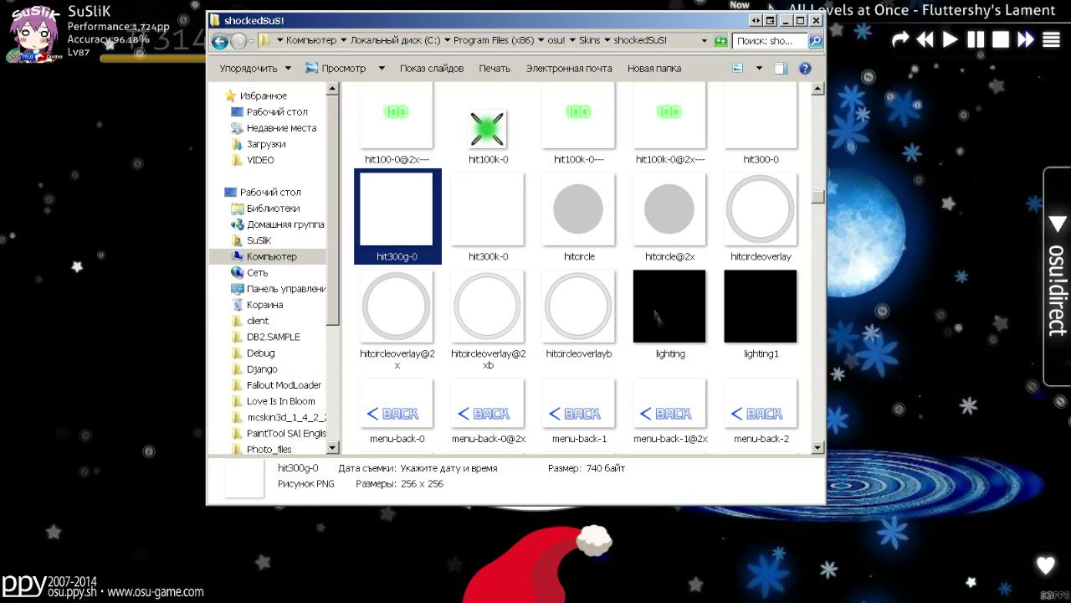
{"action": "left_click", "coordinate": [621, 313]}
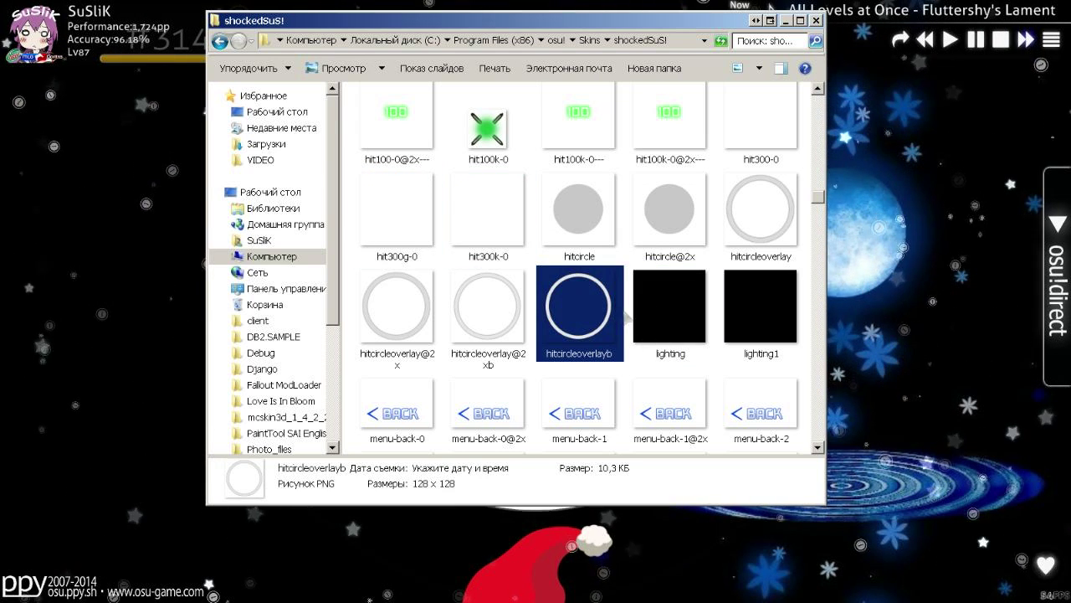
{"action": "left_click", "coordinate": [631, 316]}
{"action": "scroll", "coordinate": [637, 371], "scroll_direction": "up", "scroll_amount": 1}
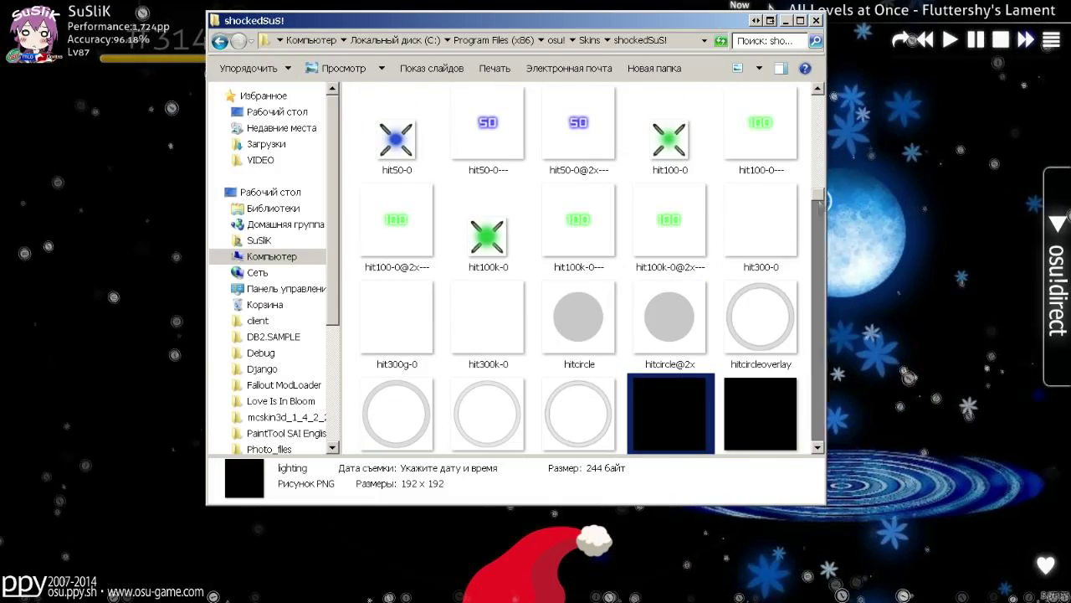
{"action": "mouse_move", "coordinate": [819, 203]}
{"action": "left_mouse_down"}
{"action": "mouse_move", "coordinate": [837, 141]}
{"action": "mouse_move", "coordinate": [838, 219]}
{"action": "mouse_move", "coordinate": [837, 196]}
{"action": "left_mouse_up"}
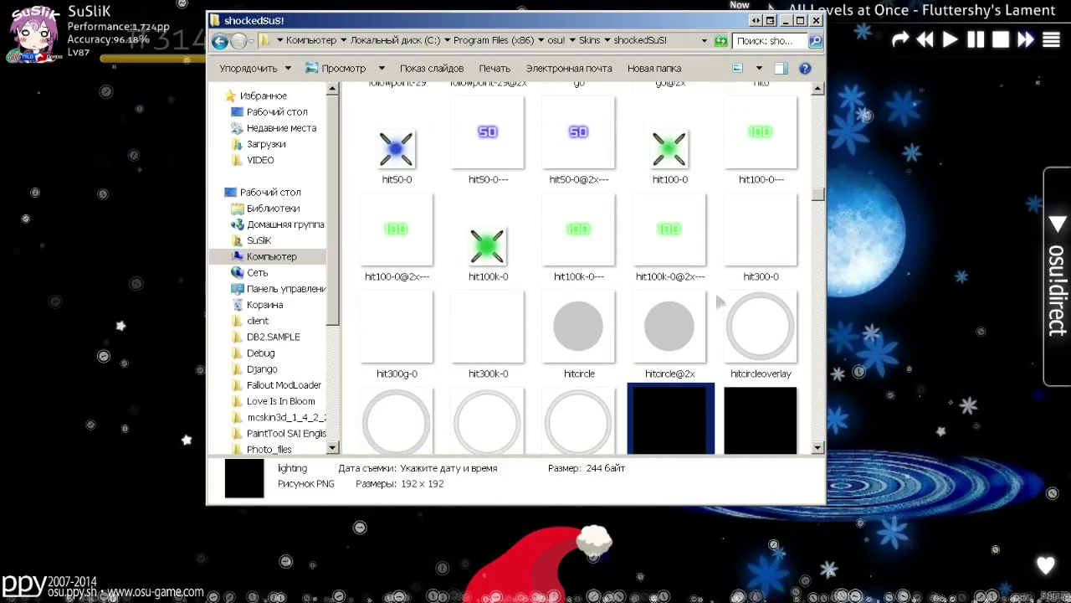
{"action": "left_click", "coordinate": [720, 370]}
{"action": "left_click", "coordinate": [799, 230]}
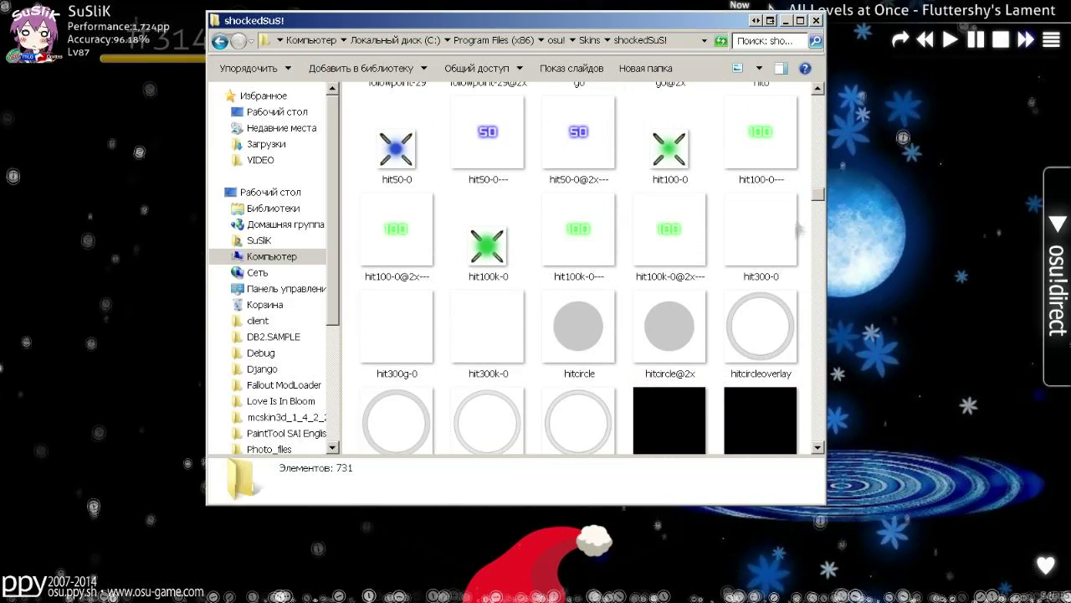
Look through the shockedSuS! images from the hit score graphics to the menu-back frames, mode icons and pause buttons
{"action": "scroll", "coordinate": [644, 191], "scroll_direction": "down", "scroll_amount": 2}
{"action": "scroll", "coordinate": [644, 191], "scroll_direction": "up", "scroll_amount": 2}
{"action": "scroll", "coordinate": [645, 191], "scroll_direction": "down", "scroll_amount": 8}
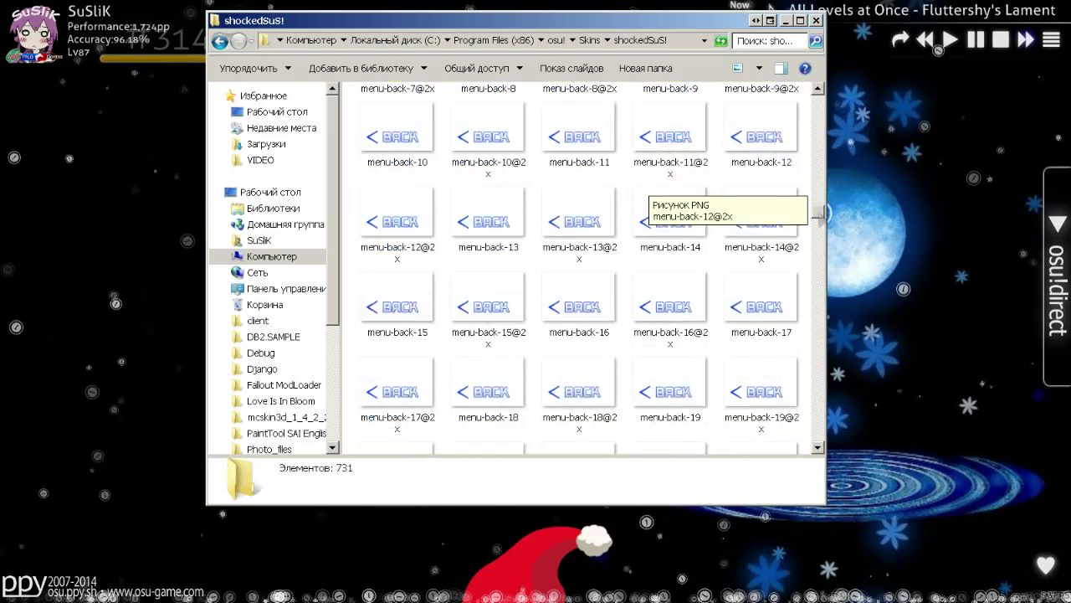
{"action": "scroll", "coordinate": [632, 266], "scroll_direction": "up", "scroll_amount": 6}
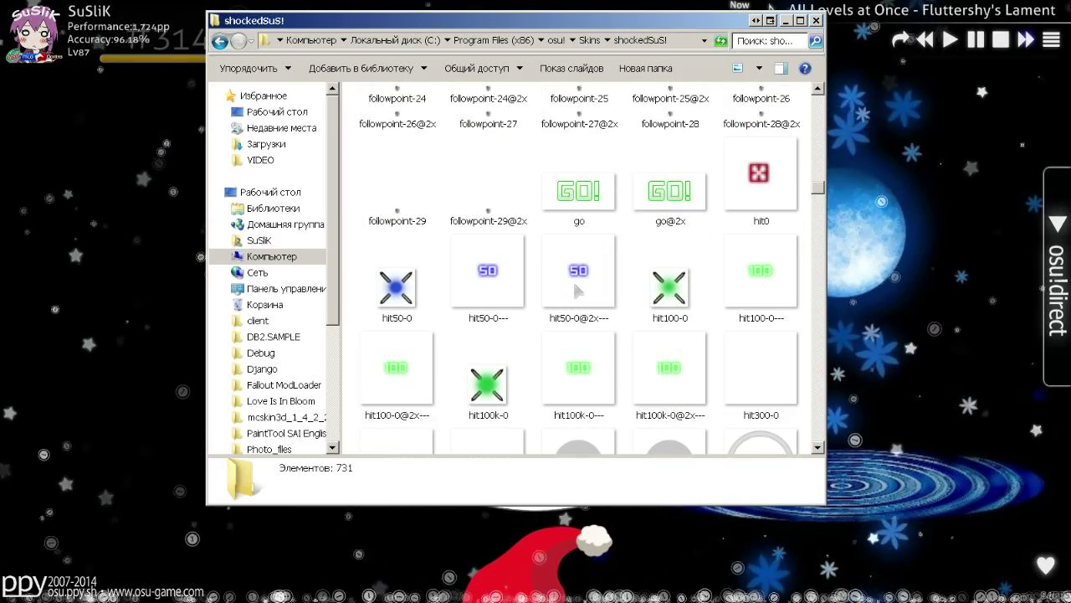
{"action": "scroll", "coordinate": [575, 290], "scroll_direction": "down", "scroll_amount": 8}
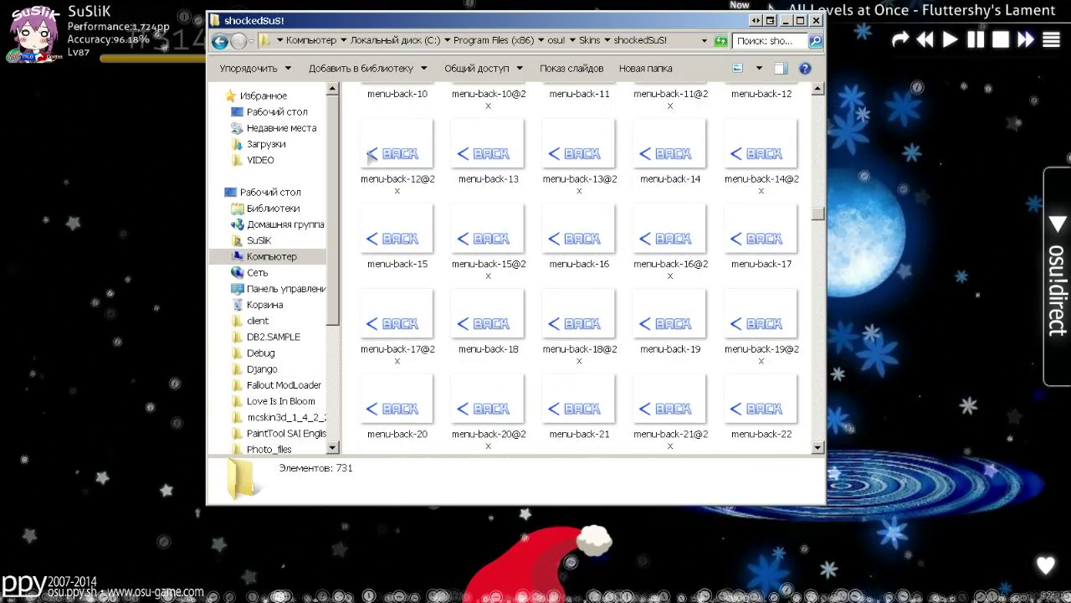
{"action": "scroll", "coordinate": [416, 172], "scroll_direction": "up", "scroll_amount": 2}
{"action": "scroll", "coordinate": [416, 172], "scroll_direction": "down", "scroll_amount": 15}
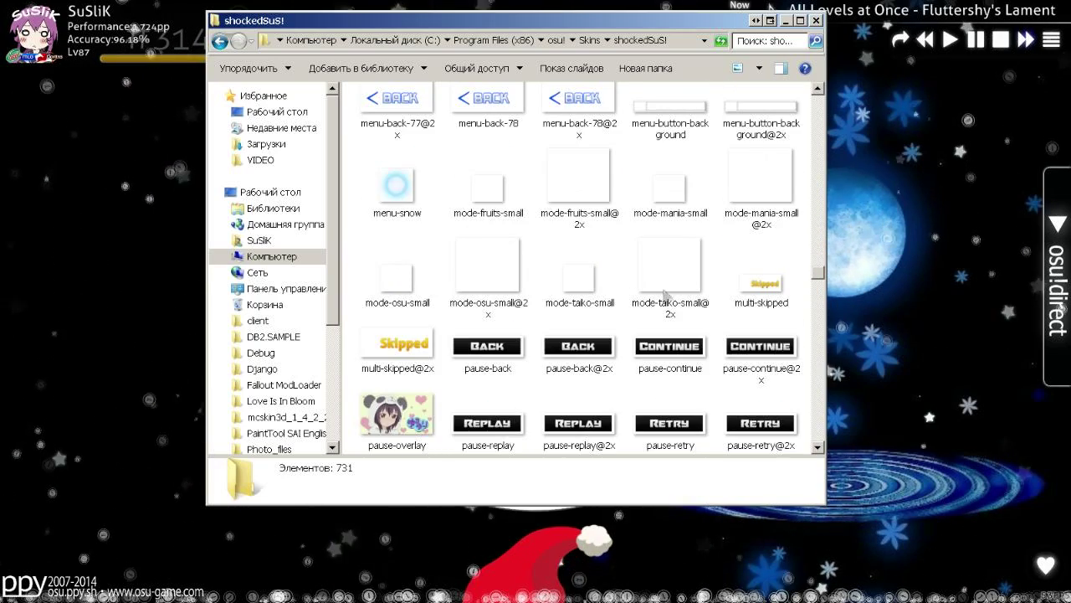
{"action": "scroll", "coordinate": [612, 275], "scroll_direction": "up", "scroll_amount": 8}
{"action": "scroll", "coordinate": [639, 305], "scroll_direction": "up", "scroll_amount": 10}
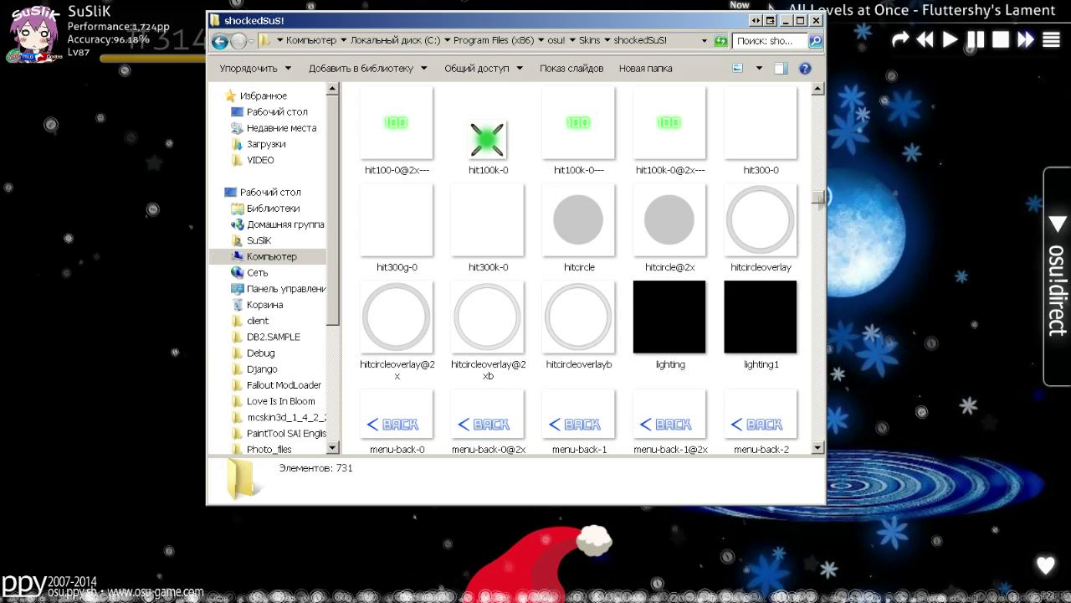
Examine the hit0, hit50, hit100 and hit300 images and the neighbouring go and followpoint files
{"action": "scroll", "coordinate": [776, 208], "scroll_direction": "up", "scroll_amount": 2}
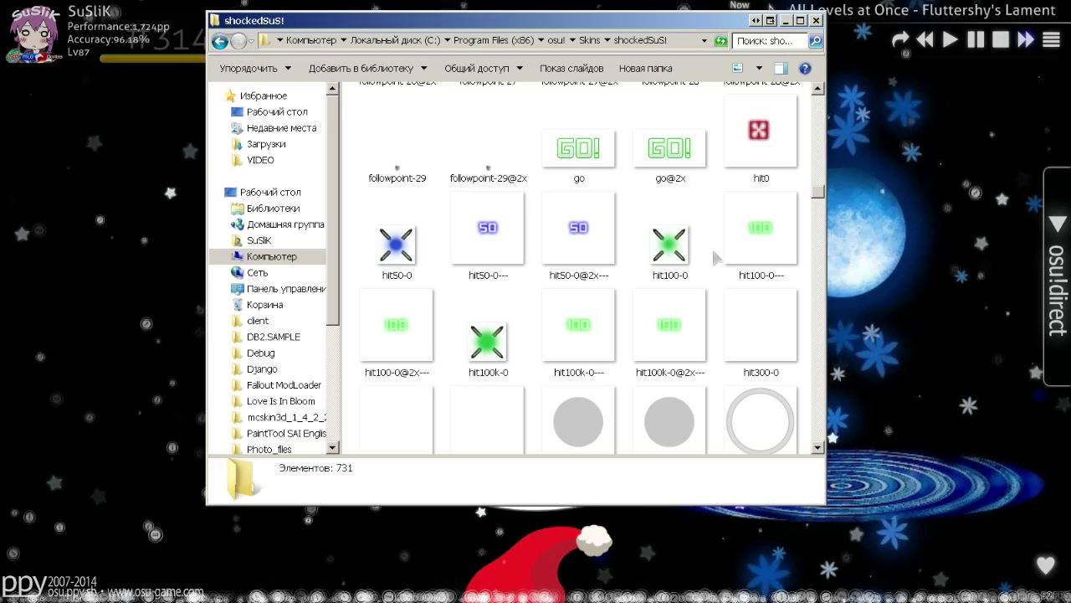
{"action": "scroll", "coordinate": [649, 180], "scroll_direction": "up", "scroll_amount": 5}
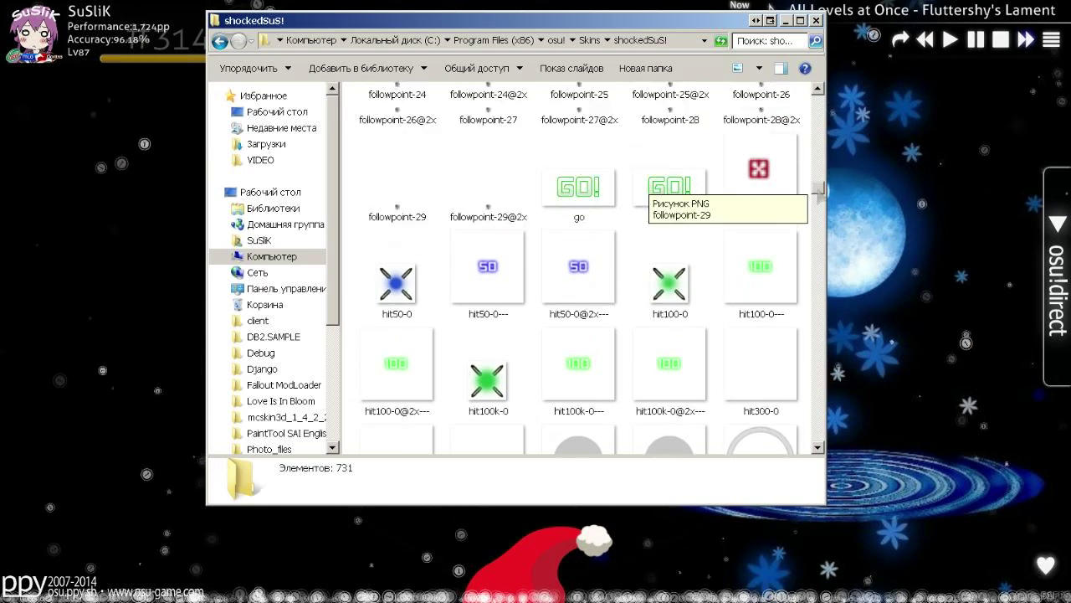
{"action": "scroll", "coordinate": [648, 180], "scroll_direction": "down", "scroll_amount": 4}
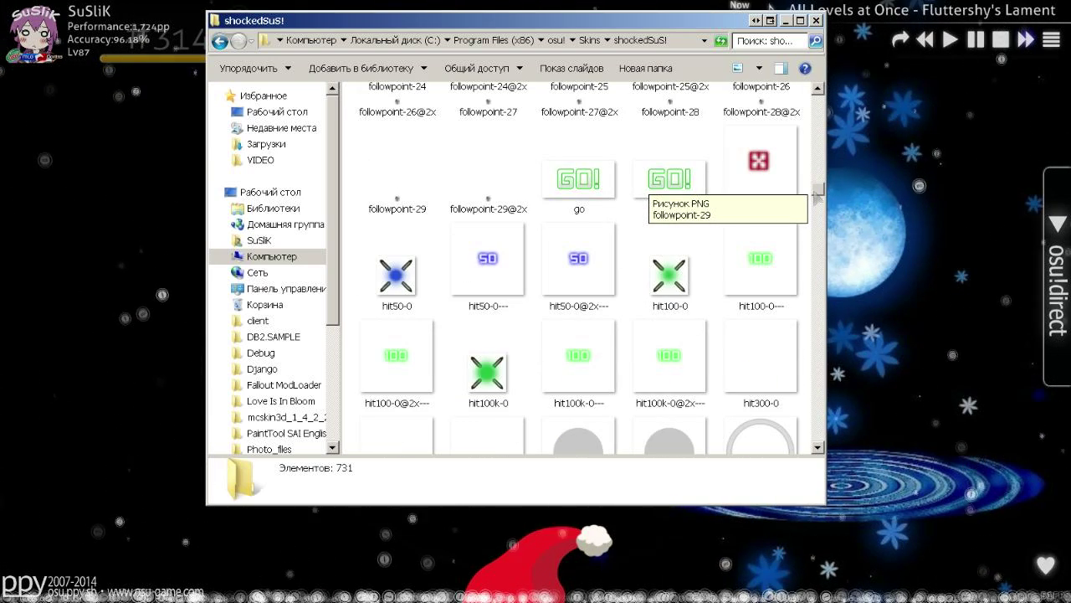
{"action": "left_click_drag", "start_coordinate": [814, 191], "coordinate": [814, 192]}
{"action": "scroll", "coordinate": [648, 180], "scroll_direction": "down", "scroll_amount": 1}
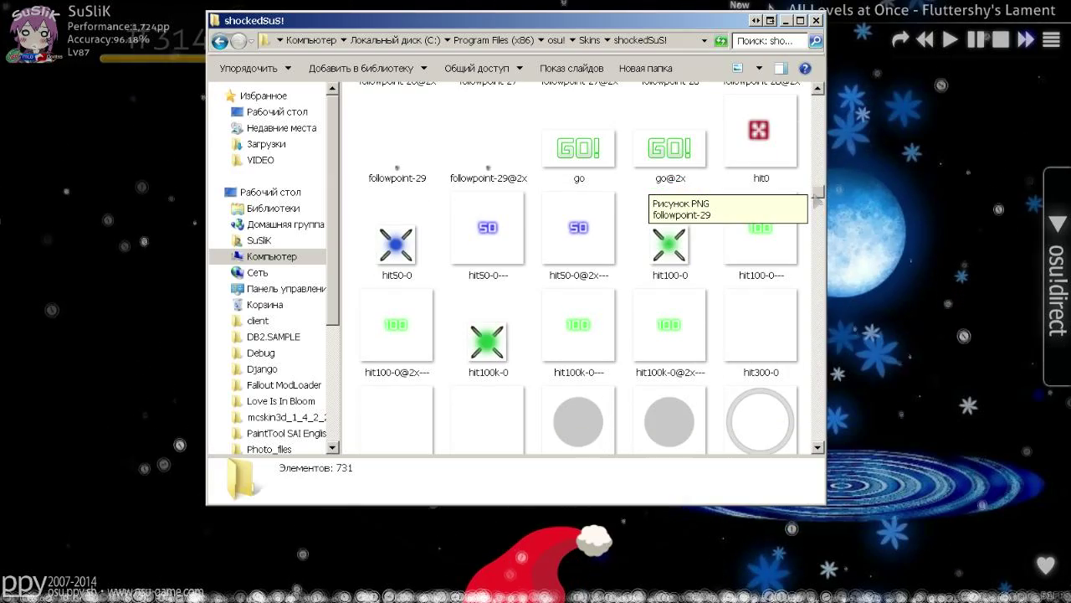
{"action": "scroll", "coordinate": [649, 179], "scroll_direction": "down", "scroll_amount": 5}
Find the cursor images in the shockedSuS! folder and inspect cursor, cursormiddle and cursormiddle@2x
{"action": "scroll", "coordinate": [648, 180], "scroll_direction": "up", "scroll_amount": 15}
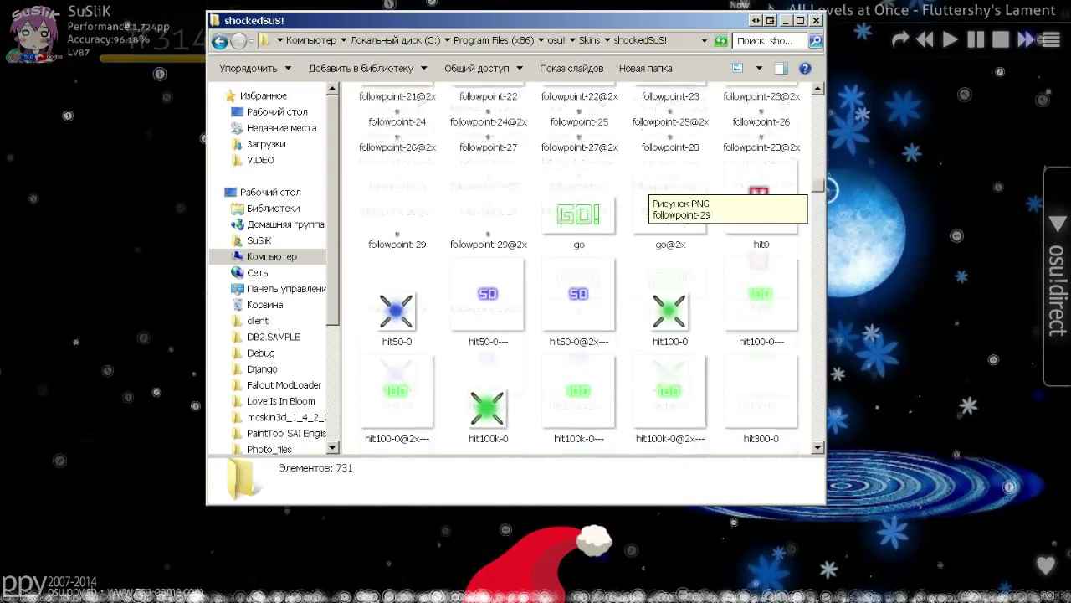
{"action": "scroll", "coordinate": [649, 189], "scroll_direction": "down", "scroll_amount": 3}
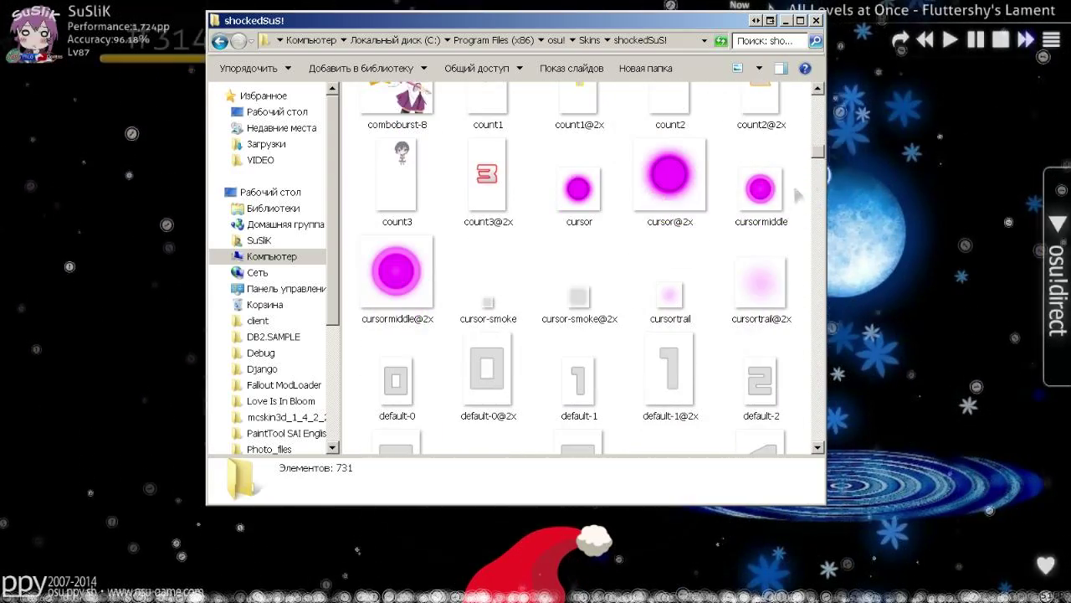
{"action": "left_click", "coordinate": [763, 186]}
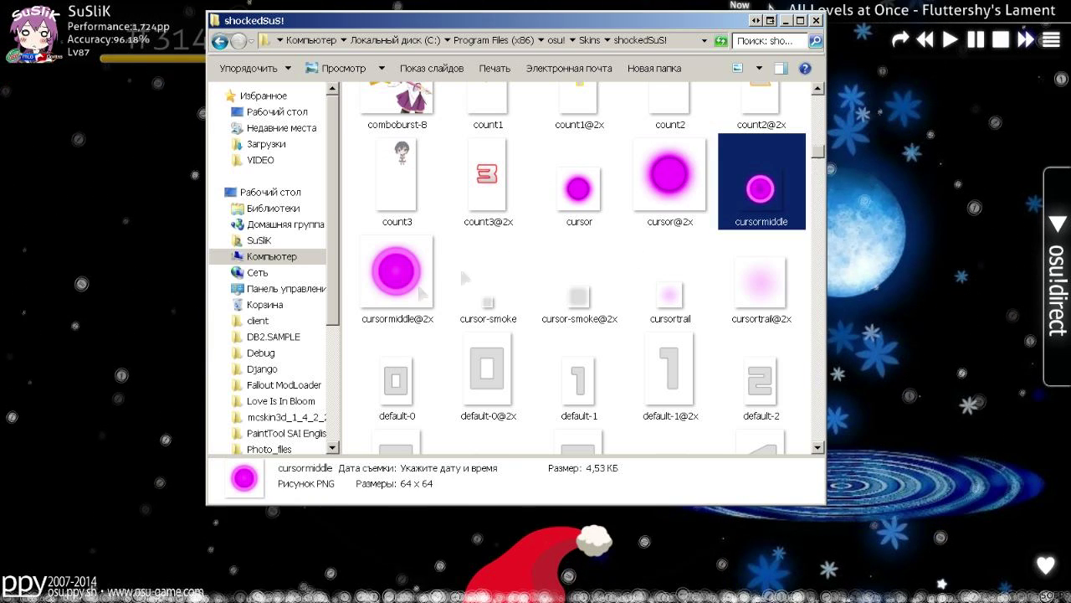
{"action": "left_click", "coordinate": [410, 272]}
{"action": "left_click", "coordinate": [579, 191]}
{"action": "left_click", "coordinate": [720, 184]}
{"action": "key", "text": "Right"}
{"action": "key", "text": "Right"}
{"action": "key", "text": "Right"}
{"action": "key", "text": "Right"}
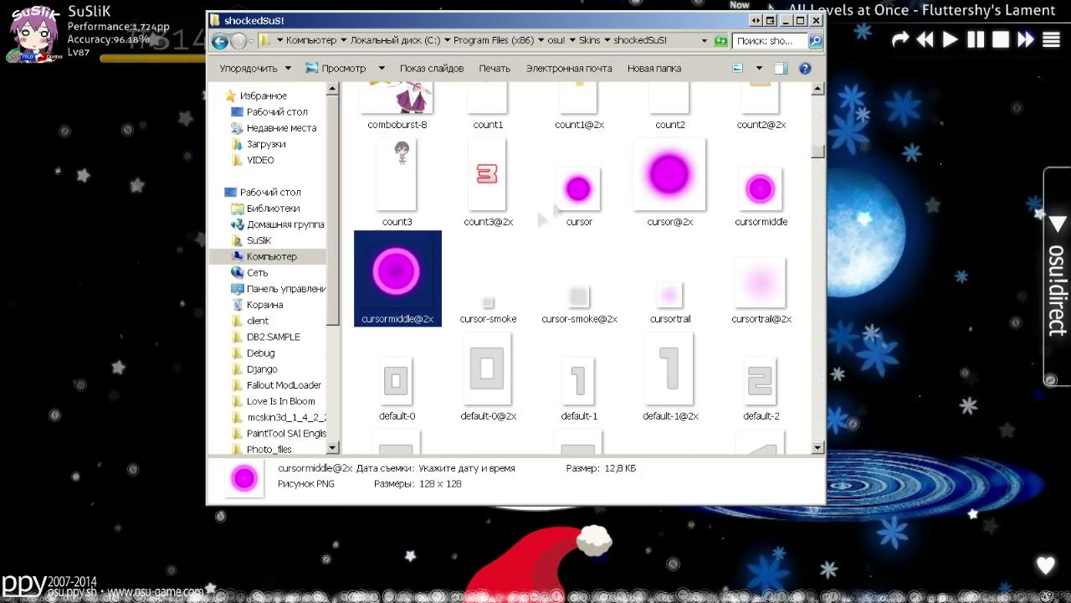
Open the shocked! skin folder and inspect its cursormiddle and cursormiddle@2x images for comparison
{"action": "key", "text": "BackSpace"}
{"action": "key", "text": "Up"}
{"action": "key", "text": "Return"}
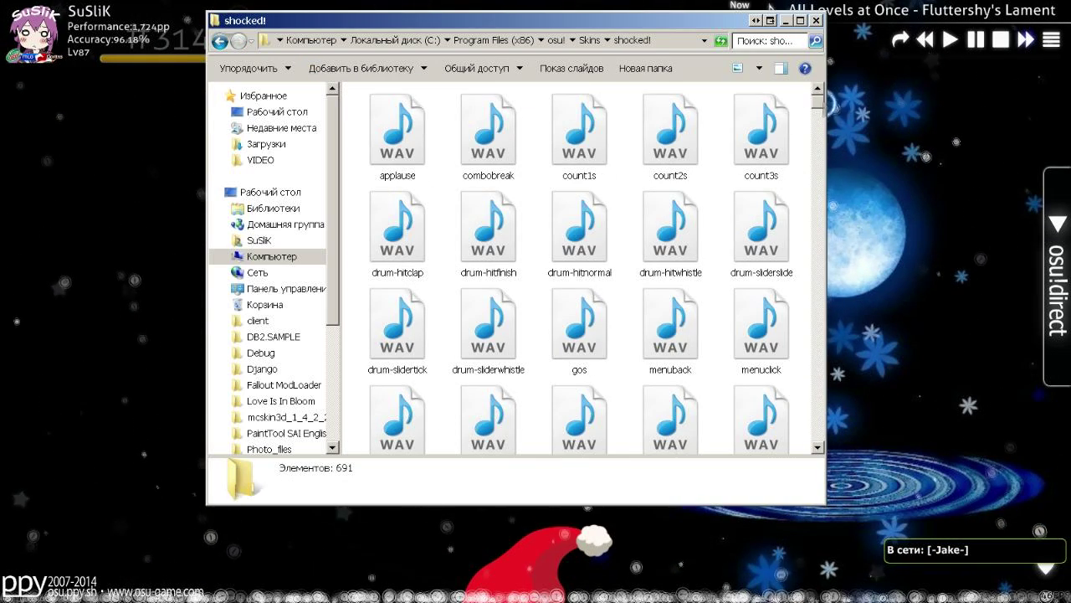
{"action": "left_click_drag", "start_coordinate": [821, 104], "coordinate": [821, 126]}
{"action": "left_click", "coordinate": [490, 244]}
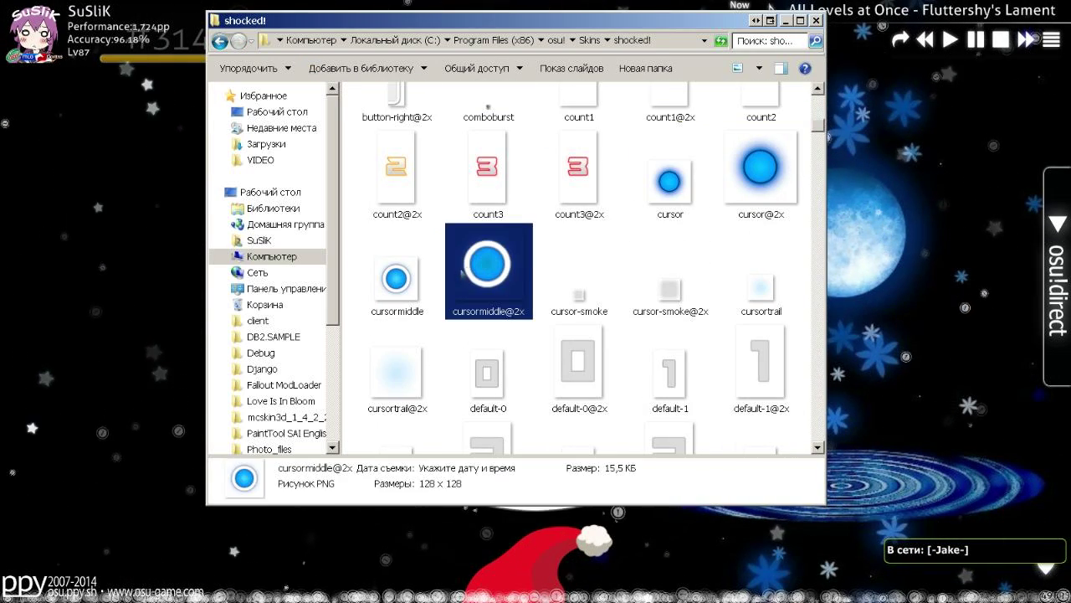
{"action": "left_click", "coordinate": [398, 283]}
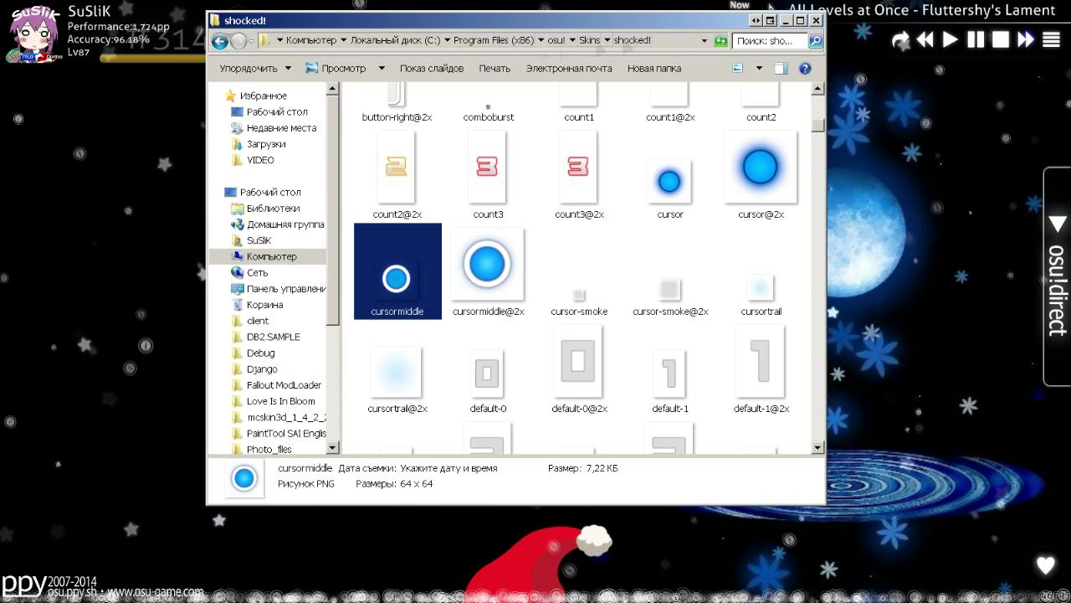
Reopen the shockedSuS! folder, review its cursor, count and comboburst images, and switch back to osu!
{"action": "left_click", "coordinate": [587, 39]}
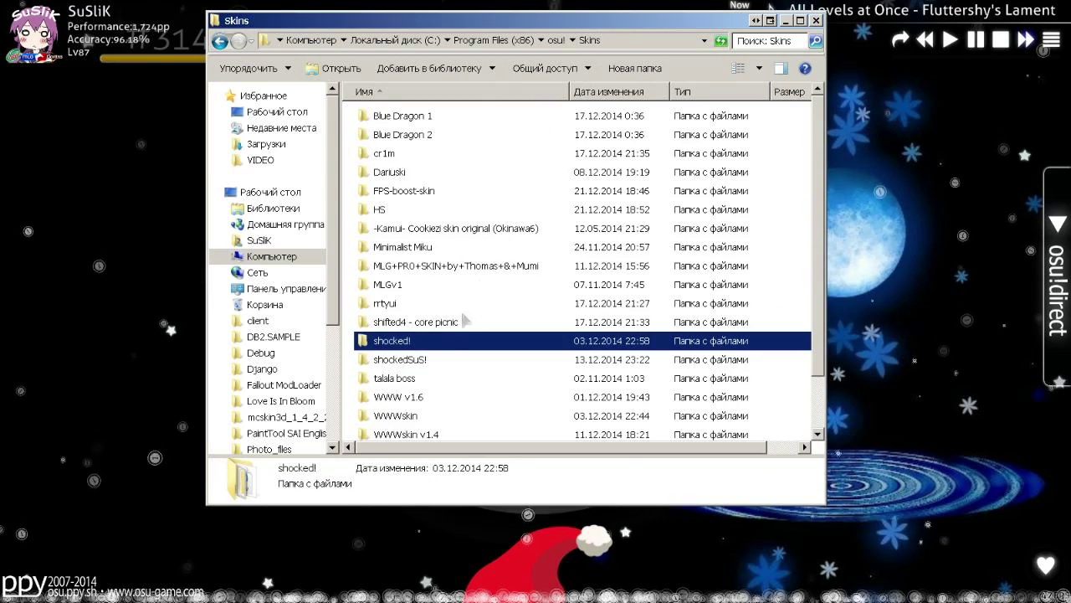
{"action": "double_click", "coordinate": [429, 362]}
{"action": "scroll", "coordinate": [758, 198], "scroll_direction": "down", "scroll_amount": 15}
{"action": "scroll", "coordinate": [757, 199], "scroll_direction": "up", "scroll_amount": 2}
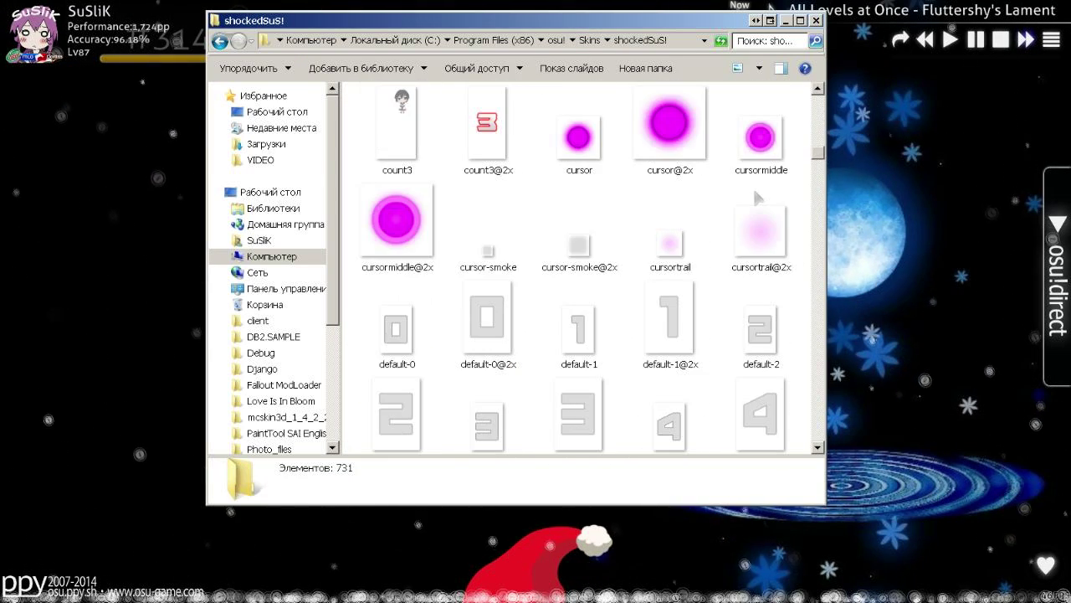
{"action": "scroll", "coordinate": [757, 198], "scroll_direction": "up", "scroll_amount": 2}
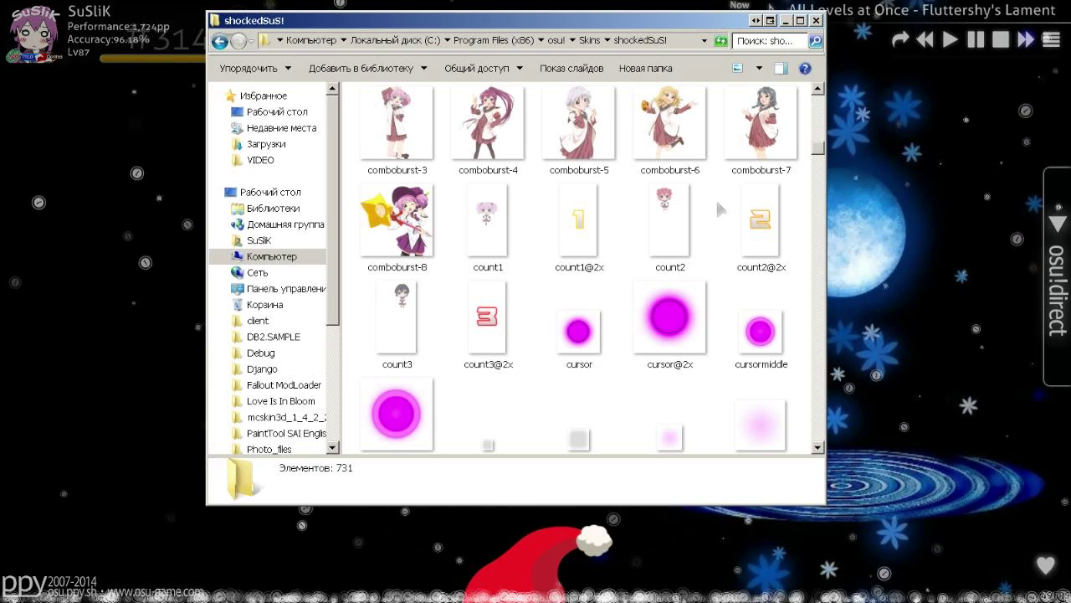
{"action": "left_click", "coordinate": [940, 201]}
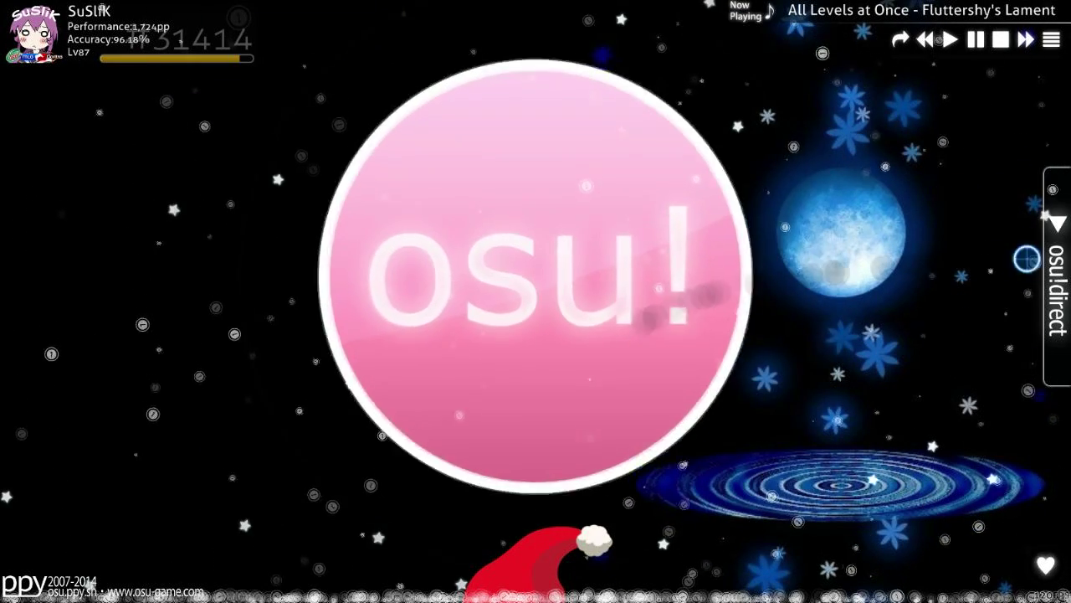
Open the skin selection from the game options, preview MLG PR0 SKIN by Thomas & Mumi, and switch to the MLG skin
{"action": "double_click", "coordinate": [611, 301]}
{"action": "left_click", "coordinate": [703, 351]}
{"action": "left_click", "coordinate": [649, 318]}
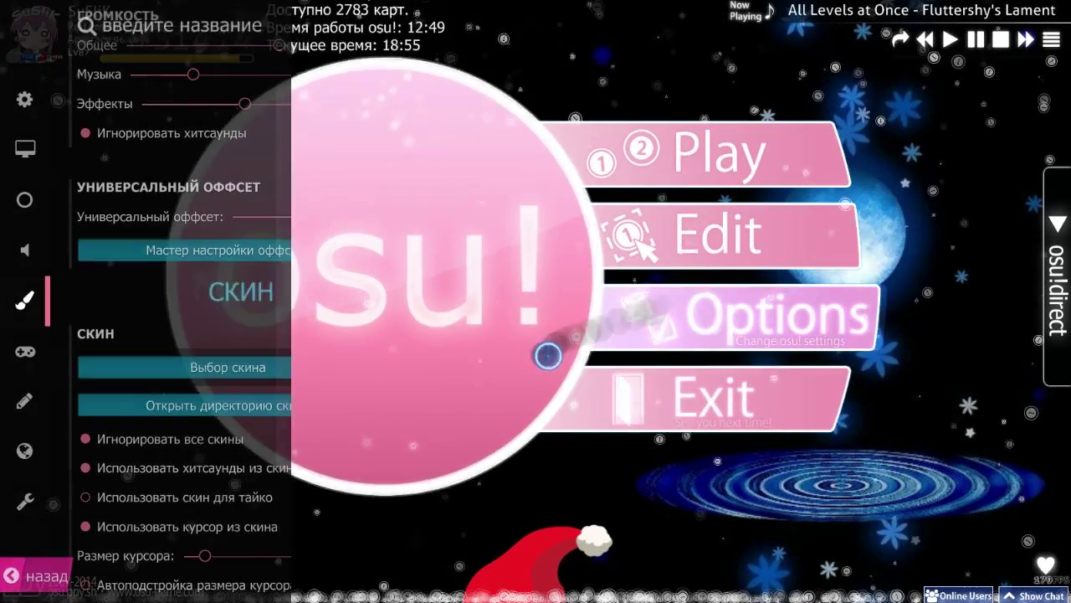
{"action": "left_click", "coordinate": [220, 374]}
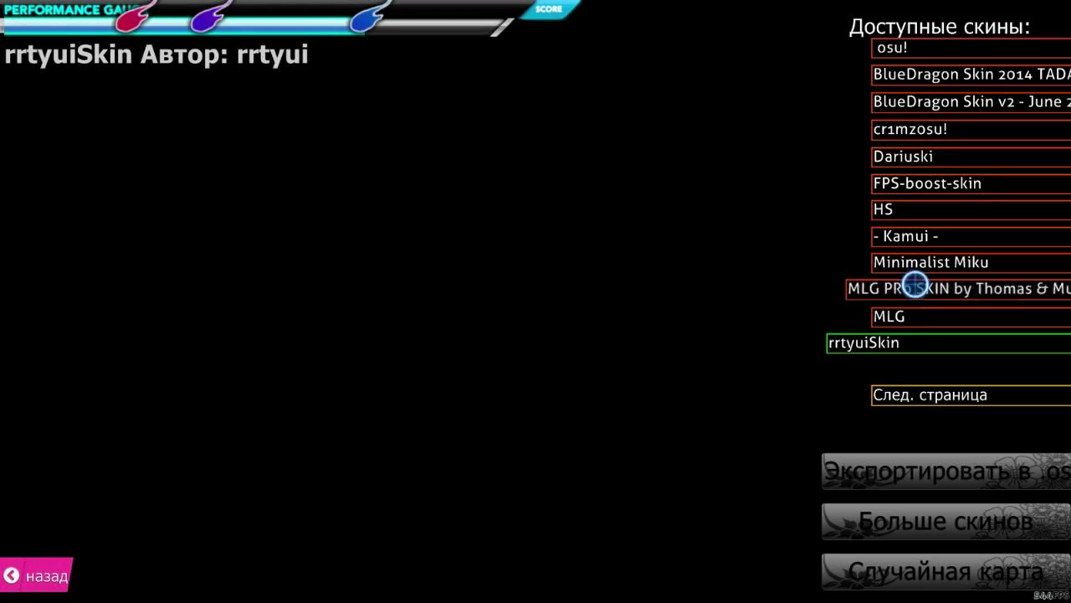
{"action": "left_click", "coordinate": [909, 286]}
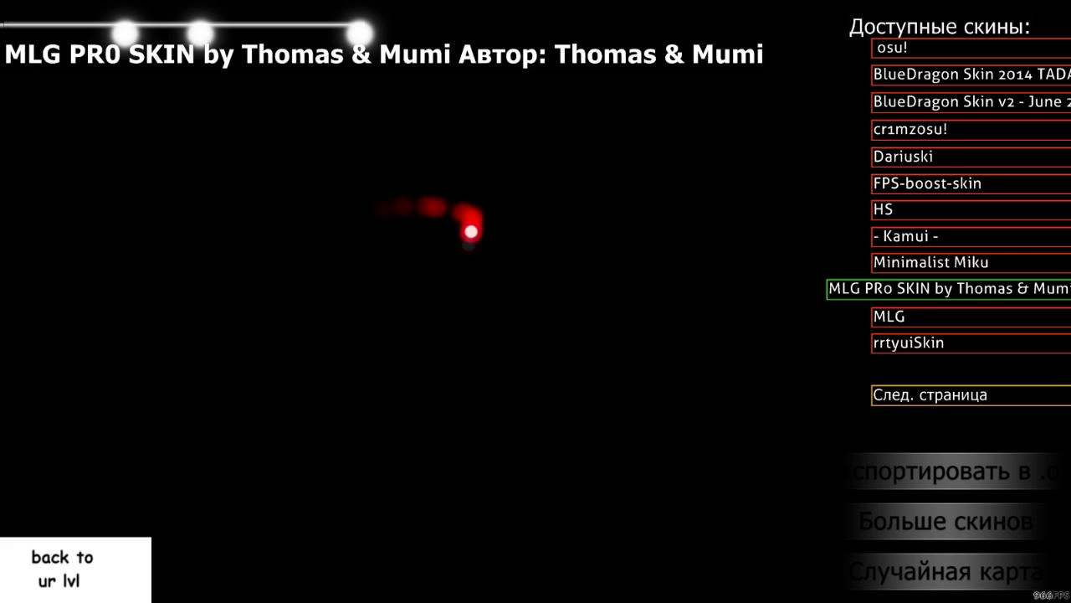
{"action": "left_click", "coordinate": [883, 319]}
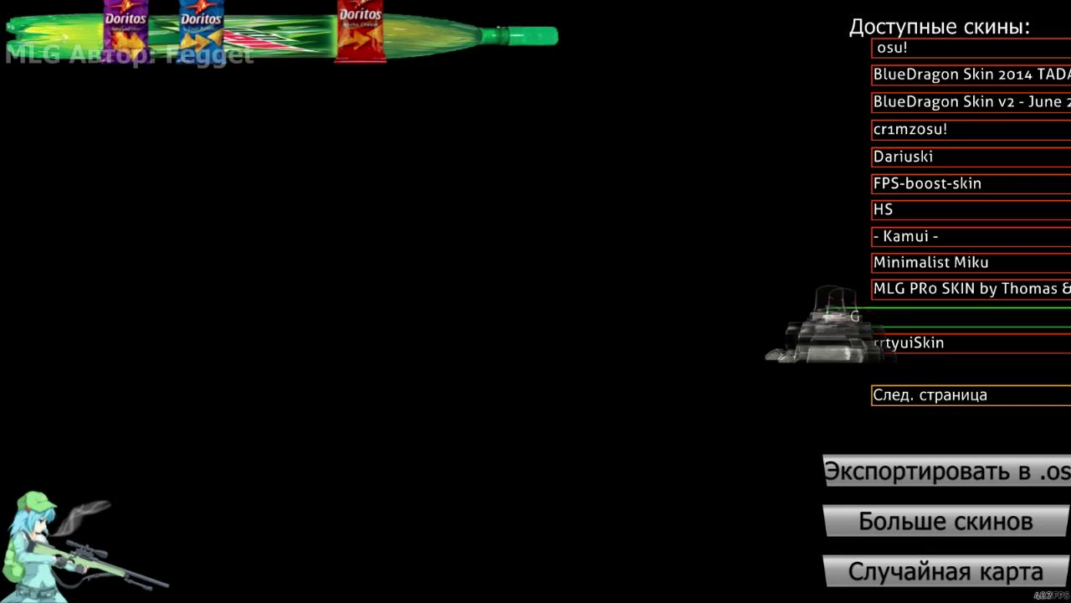
Leave the skin selection, open the song list for solo play and pick a random beatmap
{"action": "left_click", "coordinate": [84, 544]}
{"action": "left_click", "coordinate": [526, 270]}
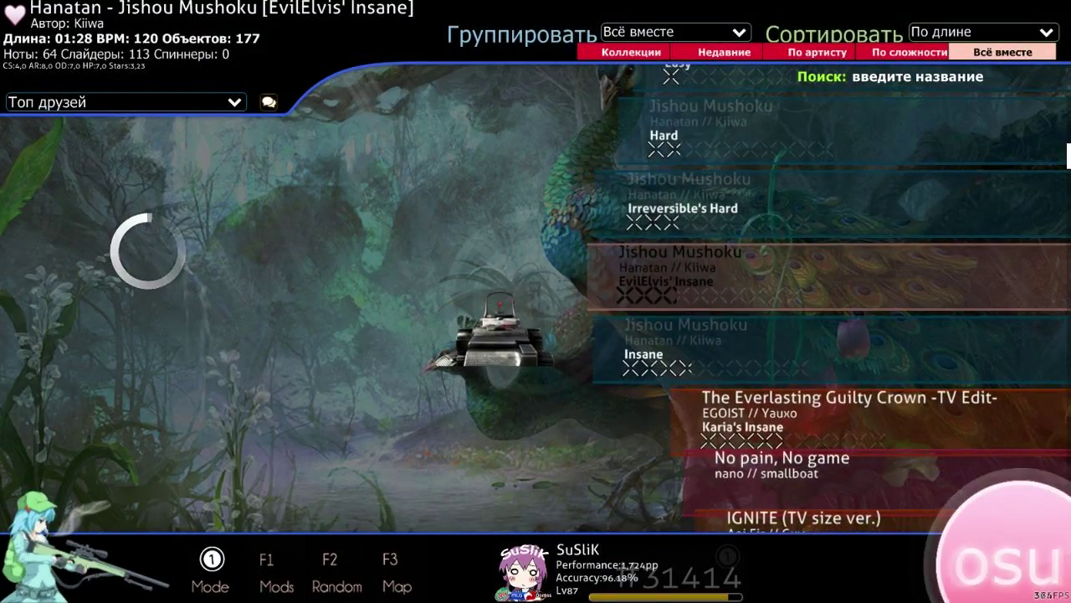
{"action": "key", "text": "F2"}
{"action": "scroll", "coordinate": [678, 335], "scroll_direction": "down", "scroll_amount": 3}
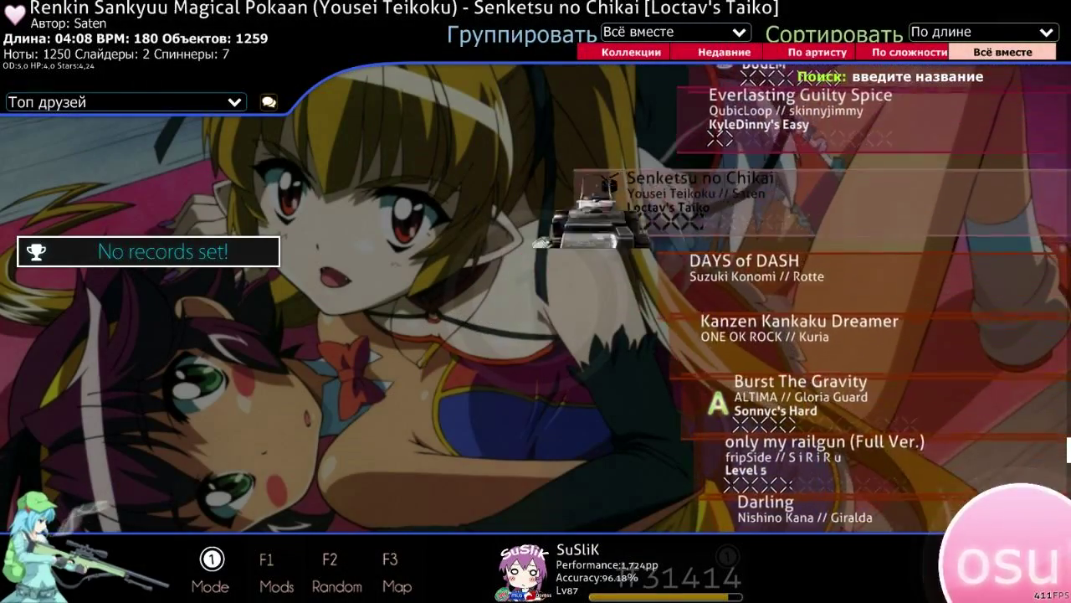
Sort the songs by artist, start the Senketsu no Chikai beatmap and skip its intro
{"action": "left_click", "coordinate": [1000, 32]}
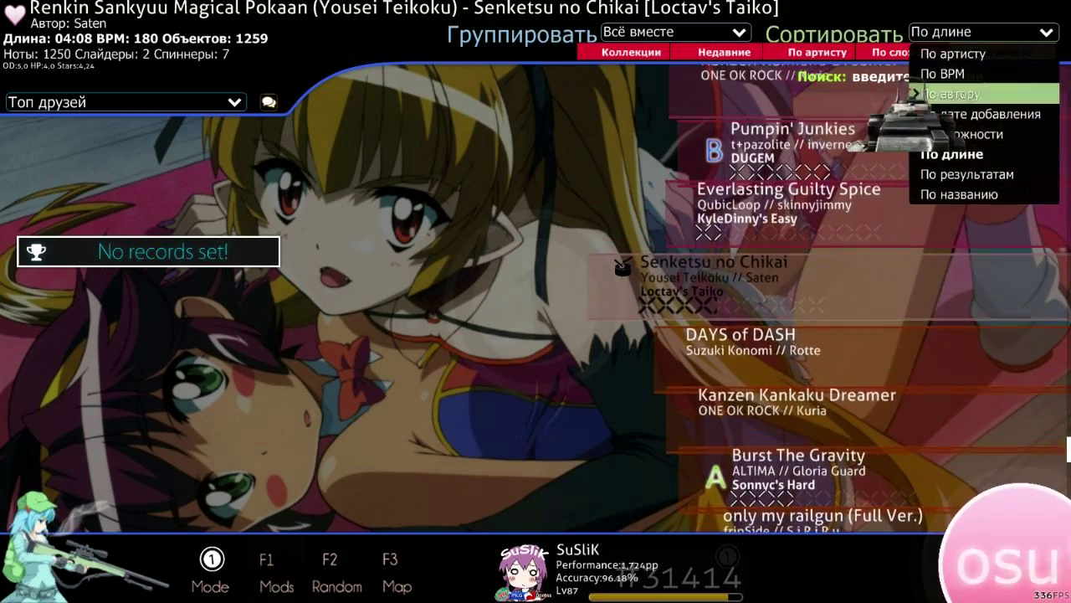
{"action": "left_click", "coordinate": [1002, 59]}
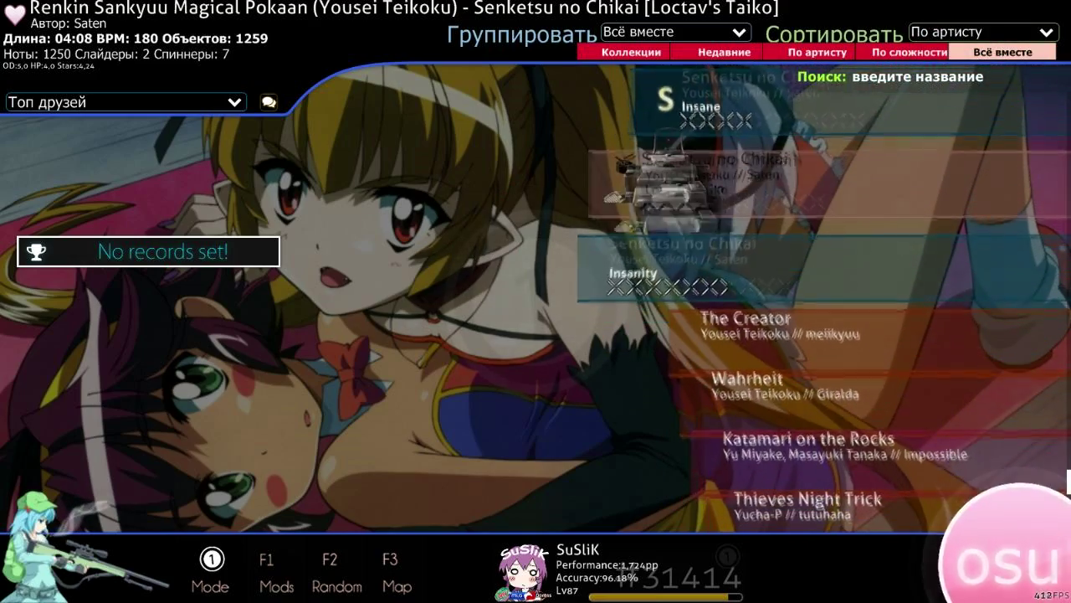
{"action": "left_click", "coordinate": [599, 235]}
{"action": "left_click", "coordinate": [599, 243]}
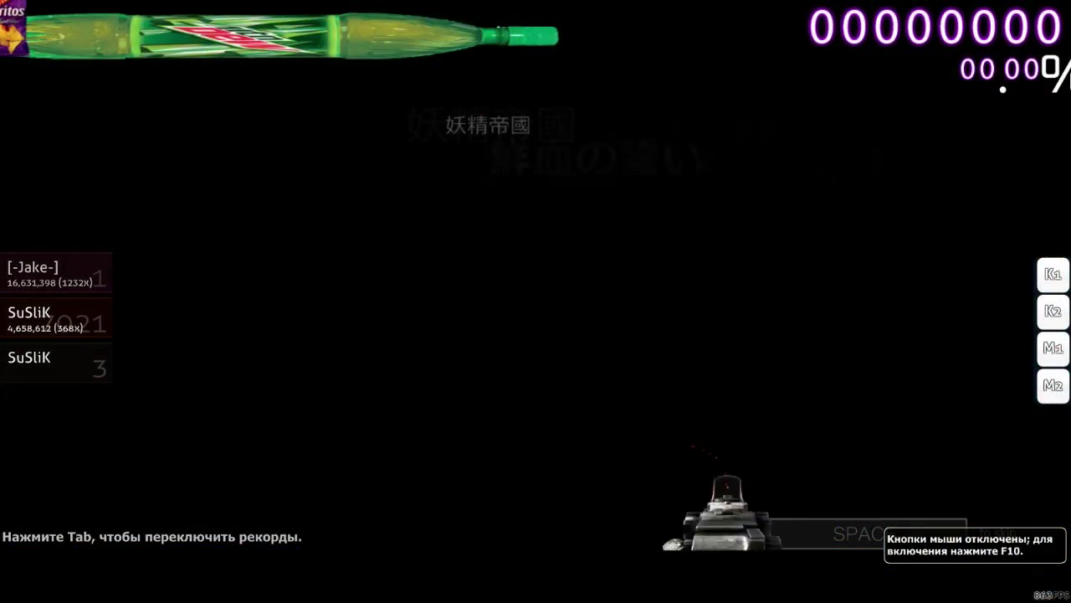
{"action": "key", "text": "space"}
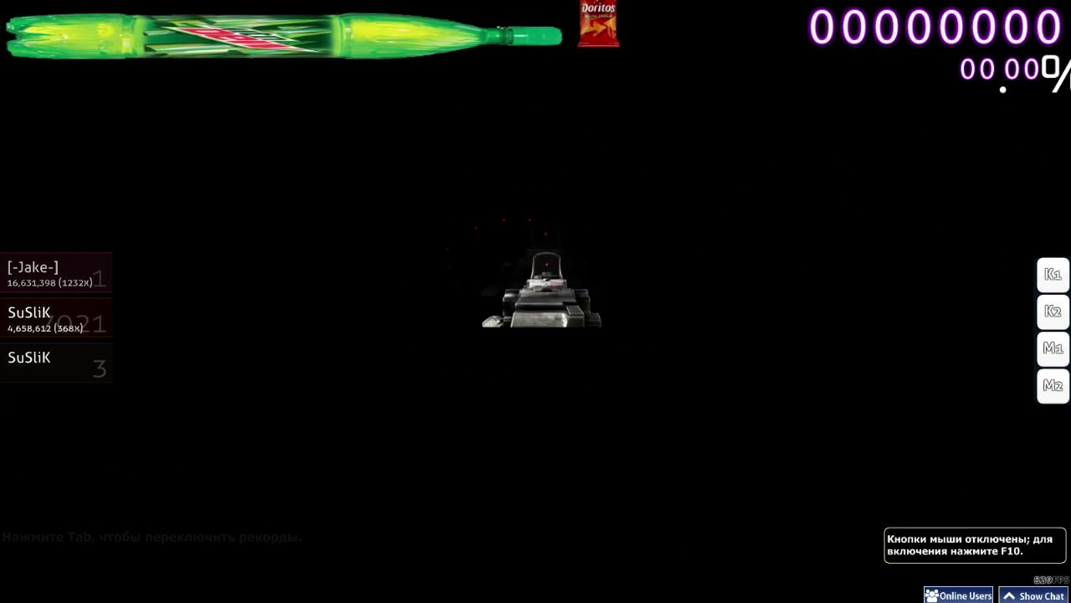
Play the opening of Senketsu no Chikai to examine the MLG skin's hit circles, sliders, hit images and cursor
{"action": "key", "text": "z"}
{"action": "key", "text": "z"}
{"action": "key", "text": "z"}
{"action": "key", "text": "z"}
{"action": "key", "text": "z"}
{"action": "key", "text": "z"}
{"action": "key", "text": "z"}
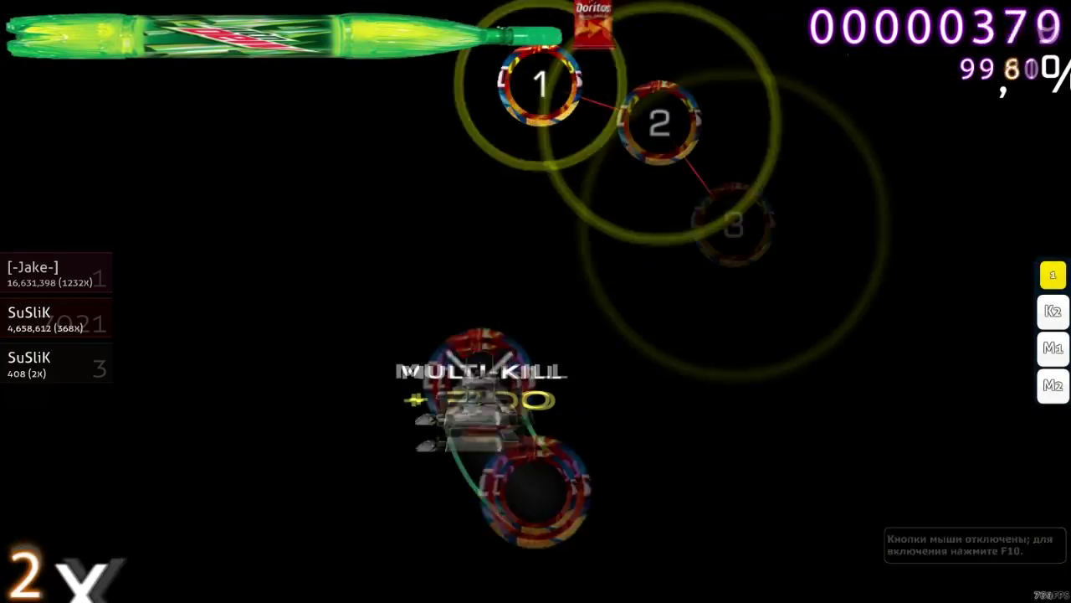
{"action": "key", "text": "z"}
{"action": "key", "text": "z"}
{"action": "key", "text": "z"}
{"action": "key", "text": "z"}
{"action": "key", "text": "z"}
{"action": "key", "text": "z"}
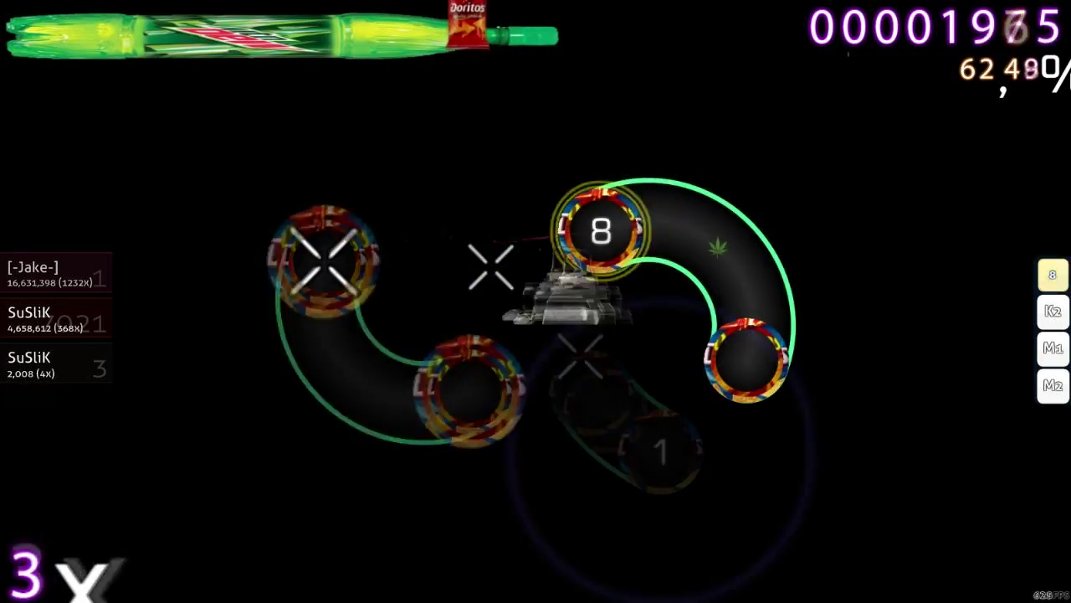
{"action": "key", "text": "z"}
{"action": "key", "text": "z"}
{"action": "key", "text": "z"}
{"action": "key", "text": "z"}
{"action": "key", "text": "z"}
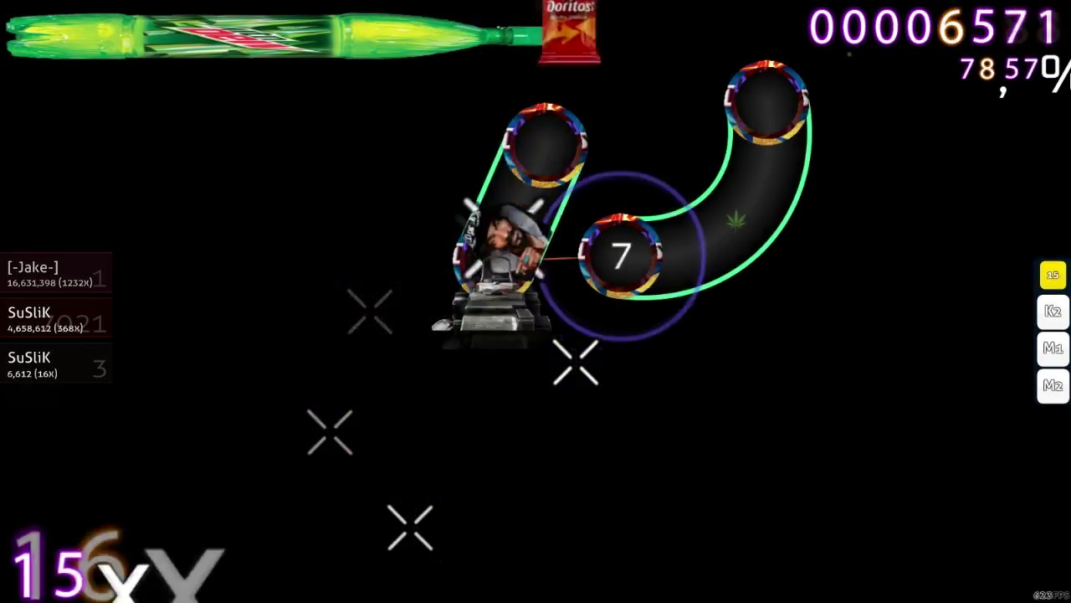
{"action": "key", "text": "z"}
{"action": "key", "text": "z"}
{"action": "key", "text": "z"}
{"action": "key", "text": "z"}
{"action": "key", "text": "z"}
{"action": "key", "text": "z"}
{"action": "key", "text": "z"}
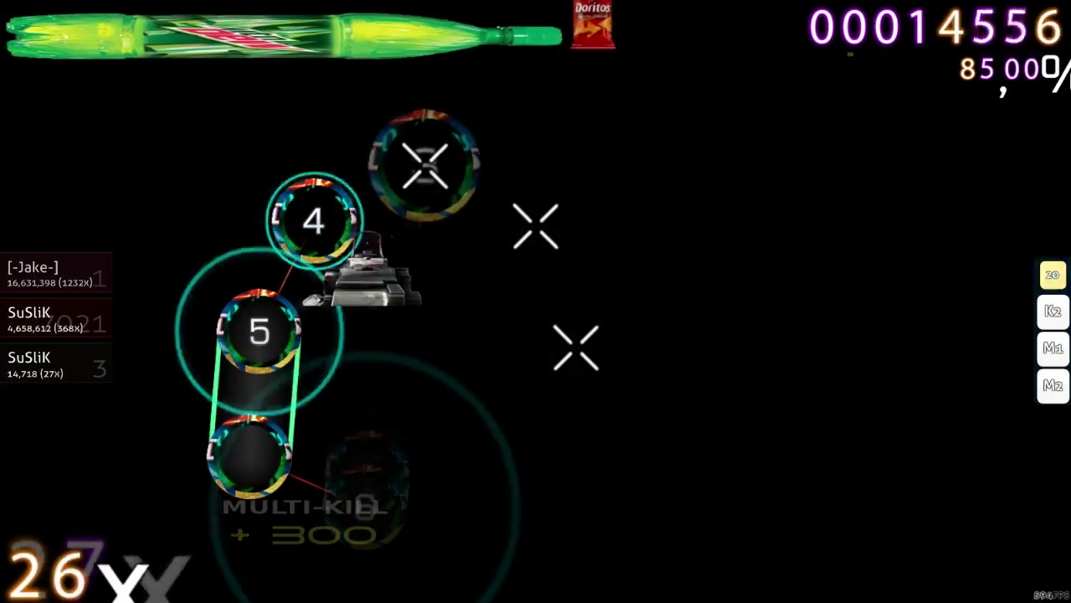
{"action": "key", "text": "z"}
{"action": "key", "text": "z"}
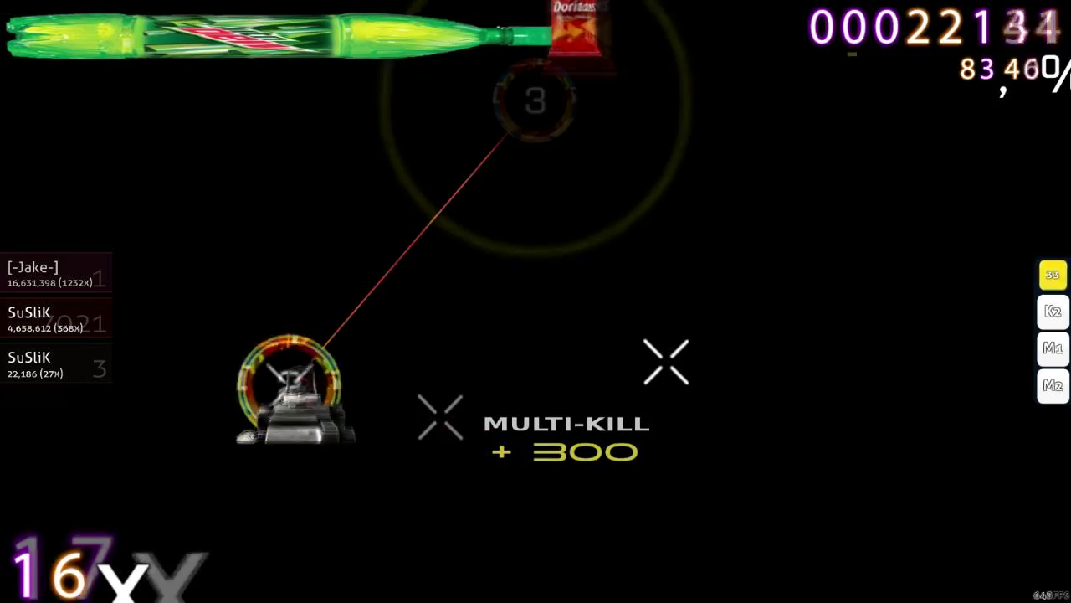
{"action": "key", "text": "z"}
{"action": "key", "text": "z"}
{"action": "key", "text": "z"}
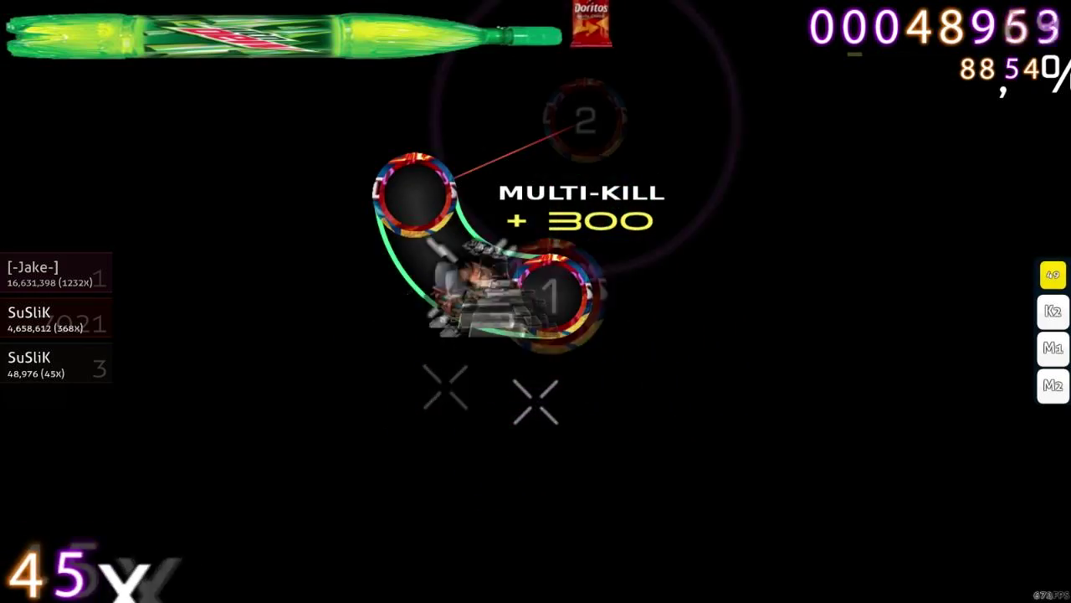
{"action": "key", "text": "z"}
{"action": "key", "text": "z"}
{"action": "key", "text": "z"}
{"action": "key", "text": "z"}
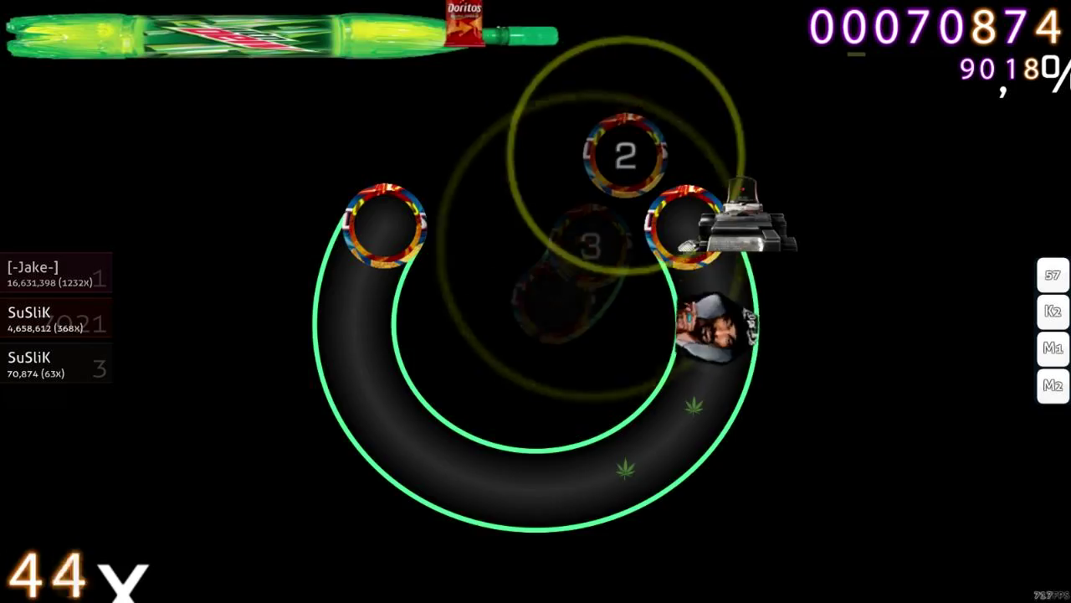
Quit the running beatmap and leave the song list for the main menu
{"action": "key", "text": "Escape"}
{"action": "left_click", "coordinate": [609, 441]}
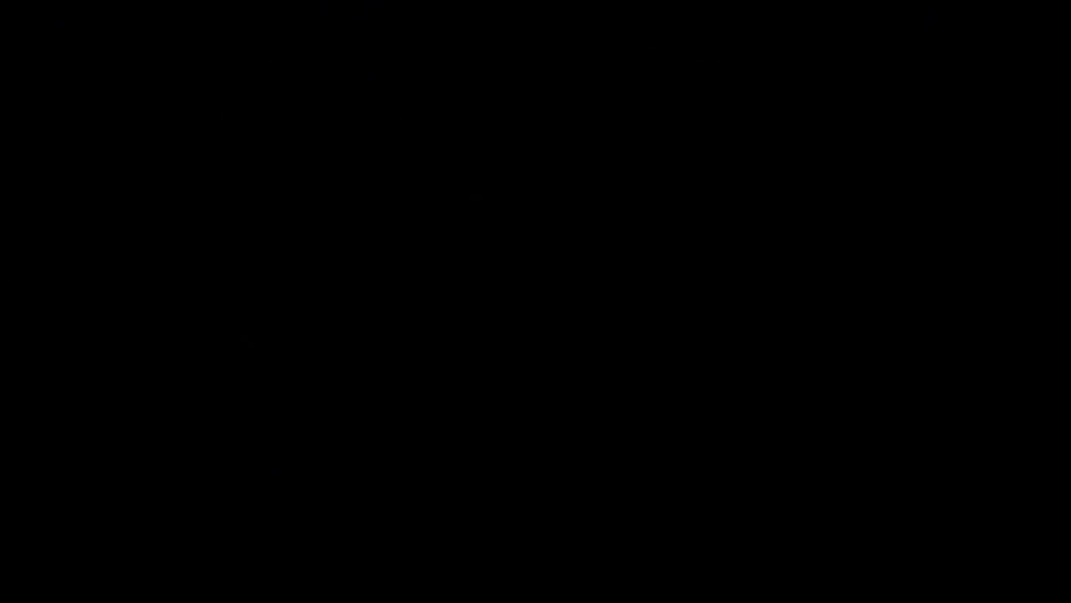
{"action": "key", "text": "Escape"}
Reopen the skin selection from the game options and go to the next page of available skins
{"action": "left_click", "coordinate": [600, 317]}
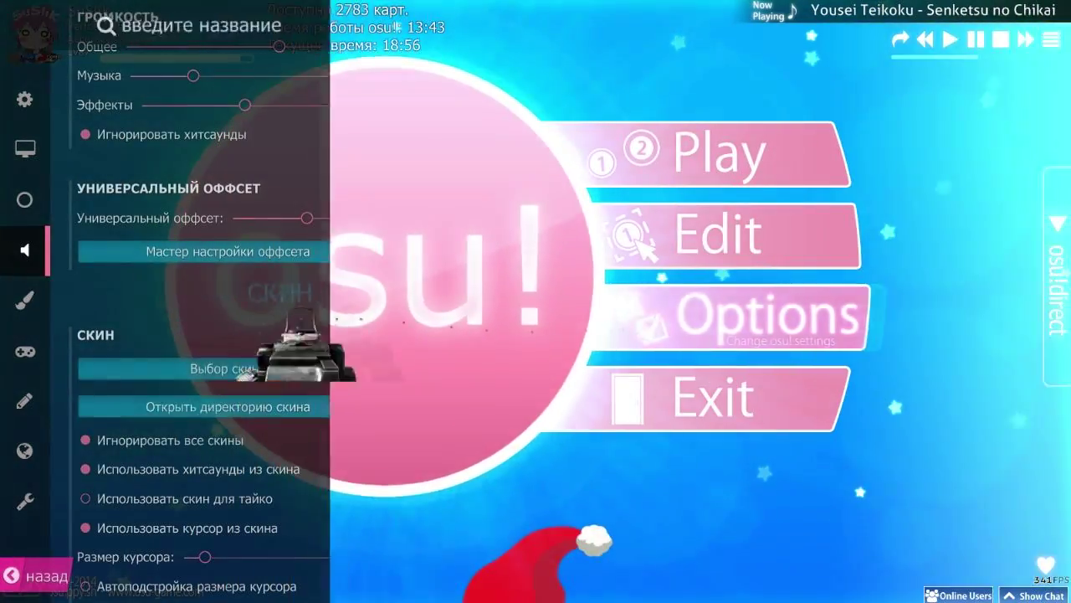
{"action": "left_click", "coordinate": [209, 368]}
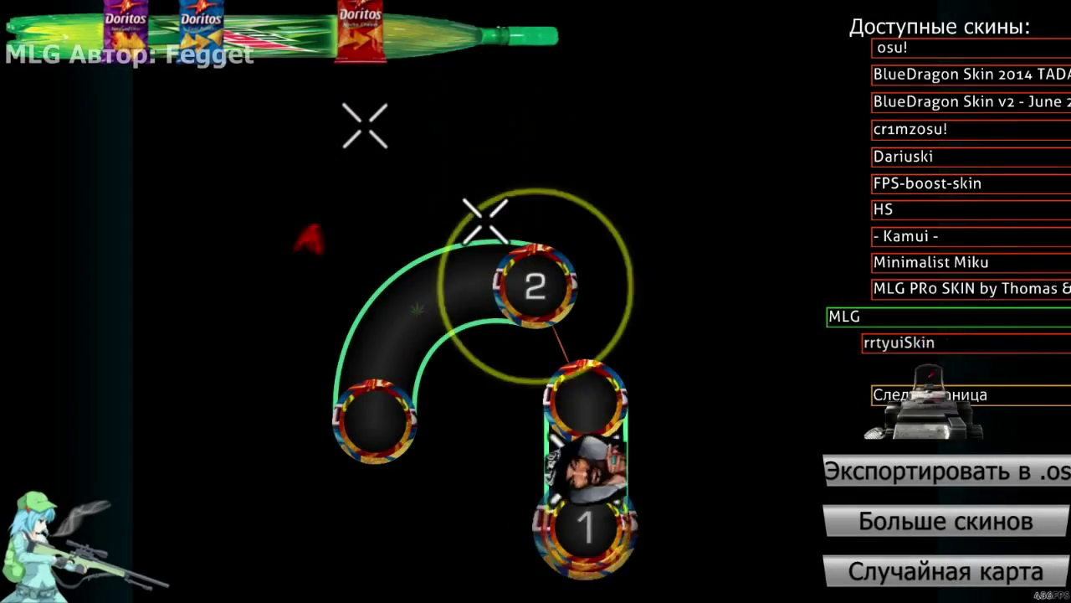
{"action": "left_click", "coordinate": [908, 394]}
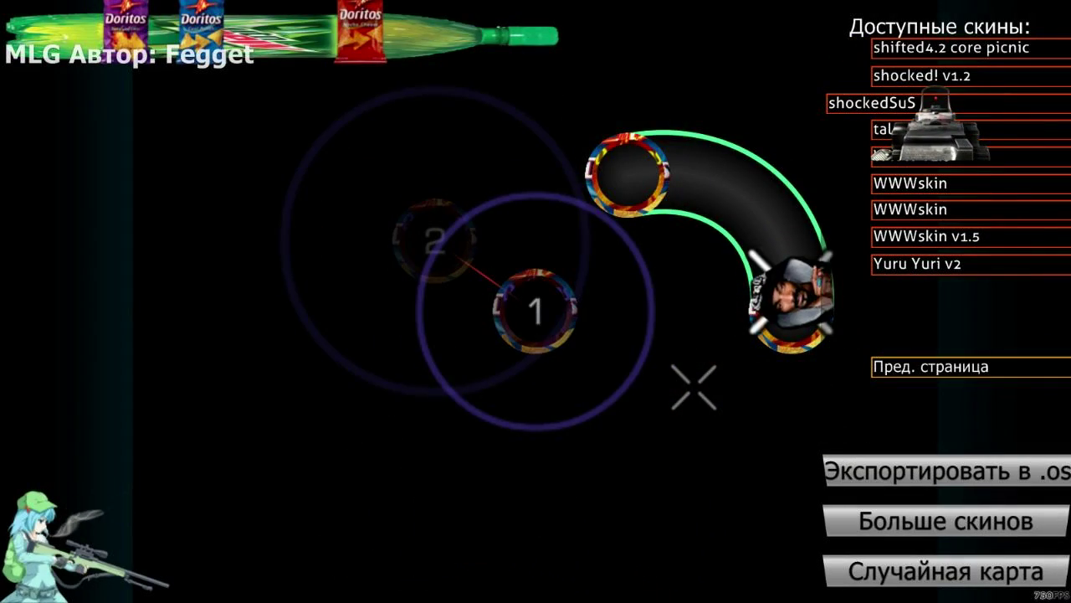